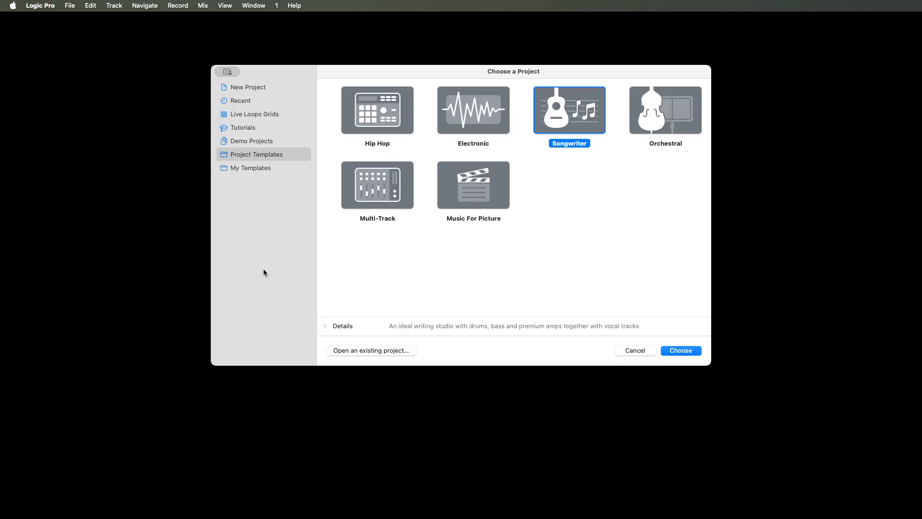
- Browse the project chooser's categories, including New Project, Recent, Live Loops Grids, Tutorials, Demo Projects, Project Templates and My Templates
click(248, 140)
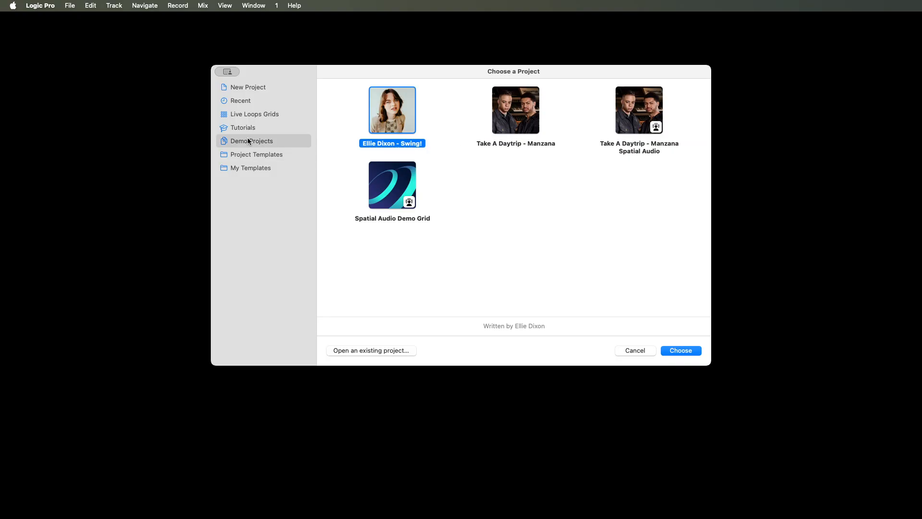
click(248, 127)
click(249, 114)
click(249, 100)
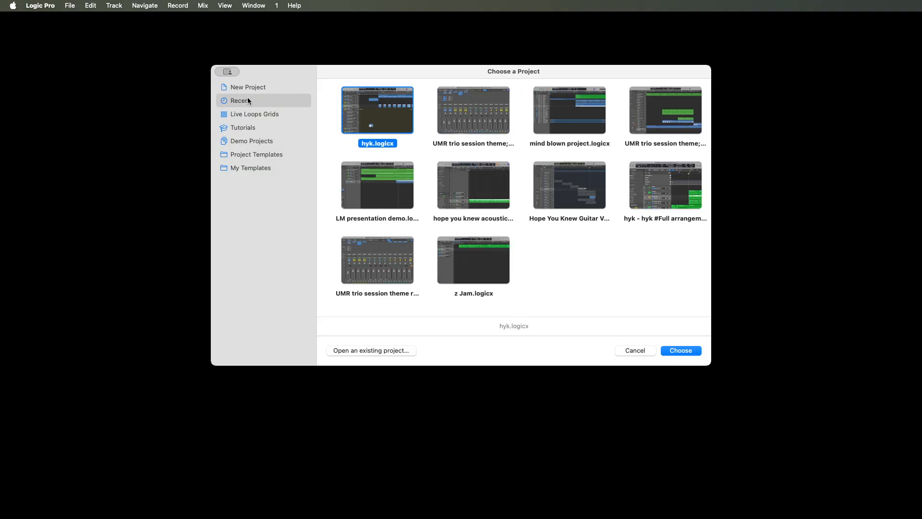
click(248, 87)
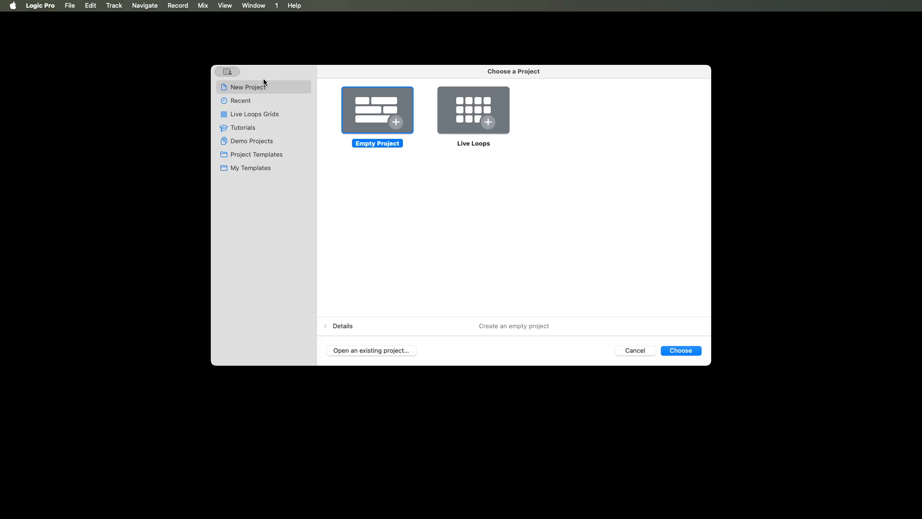
click(248, 100)
click(248, 114)
click(248, 128)
click(248, 141)
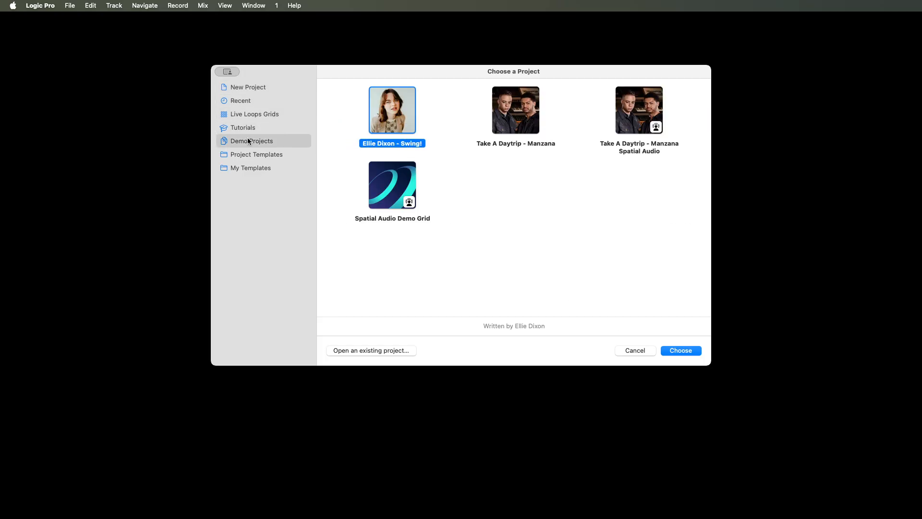
click(248, 154)
click(248, 168)
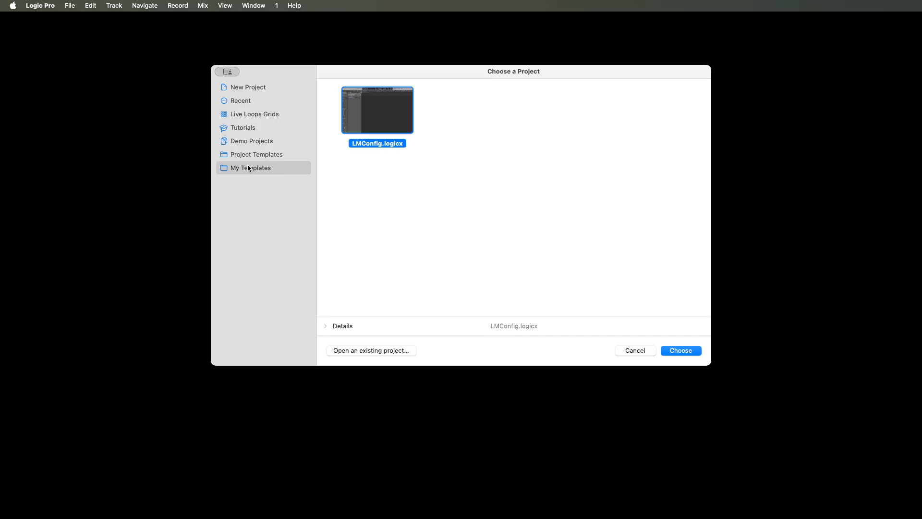
- Look through the project templates and their descriptions, from Hip Hop and Electronic to Multi-Track and Music For Picture
click(248, 155)
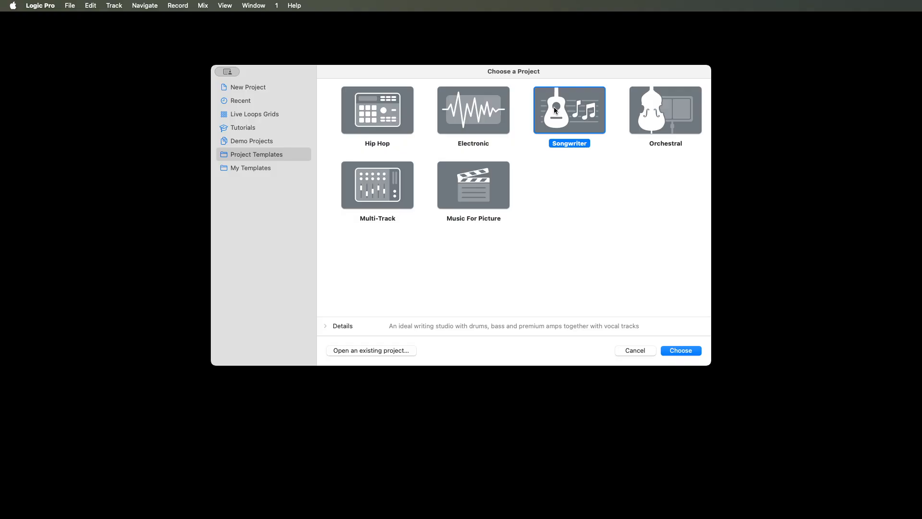
click(473, 107)
click(362, 107)
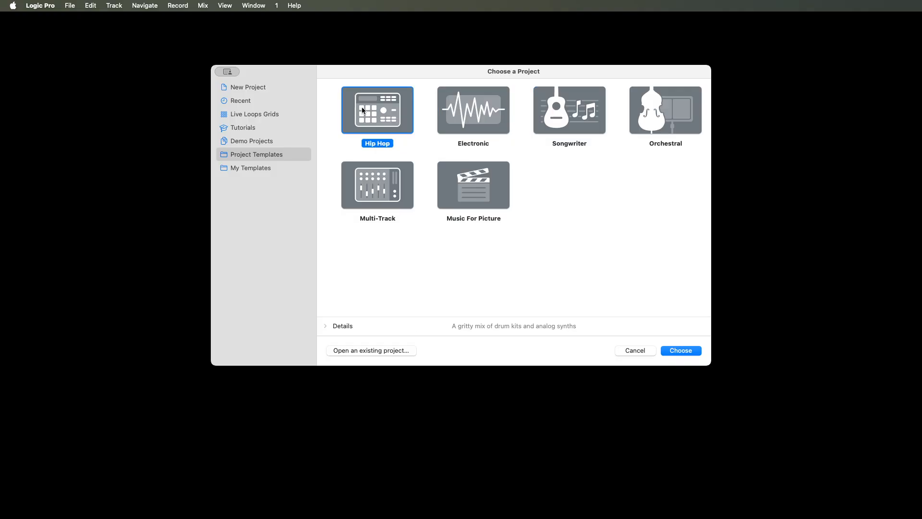
click(461, 106)
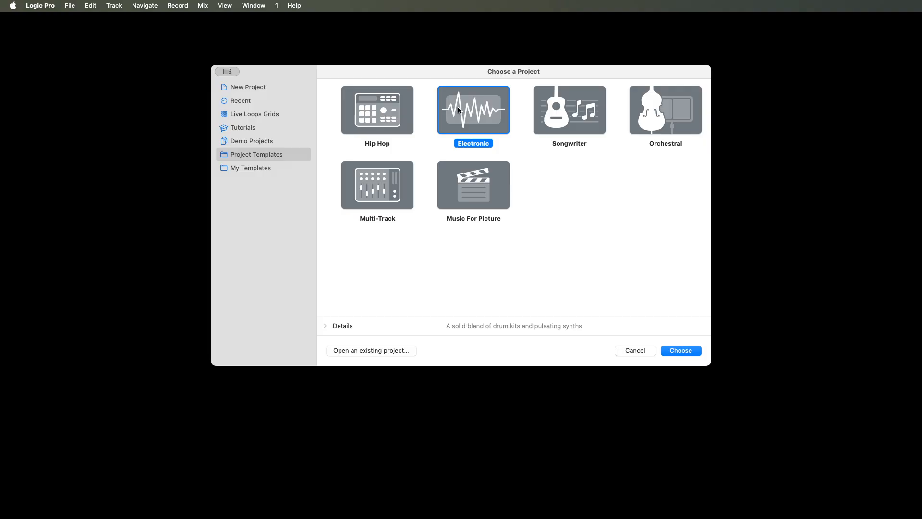
click(554, 107)
click(665, 108)
click(364, 185)
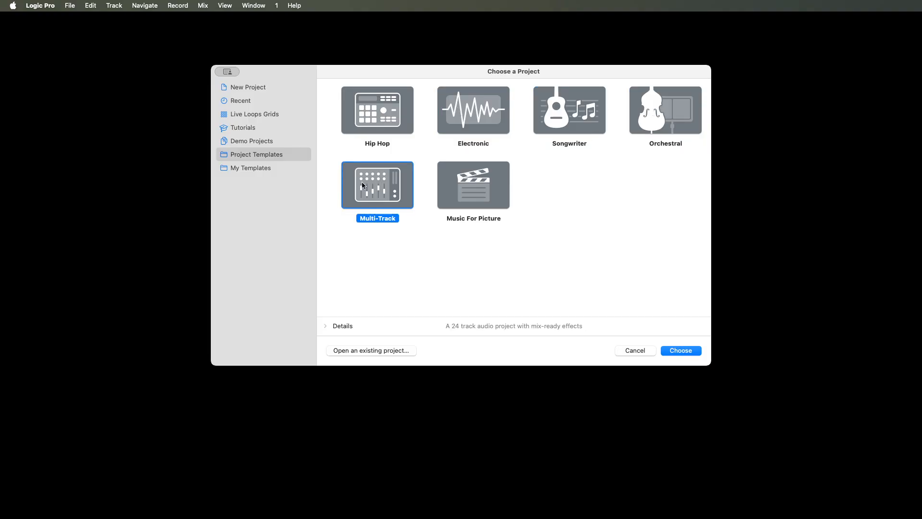
click(459, 185)
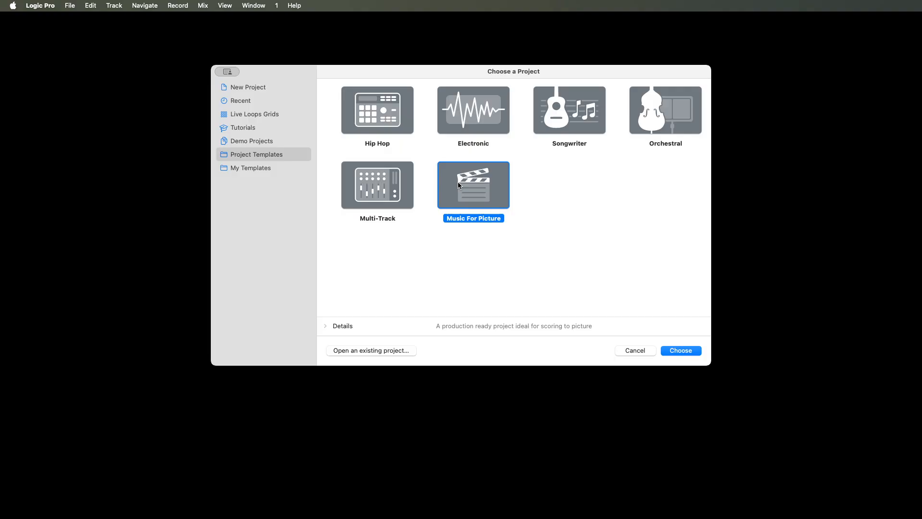
- Create a new project from the Songwriter template
key(Left)
key(Left)
key(Left)
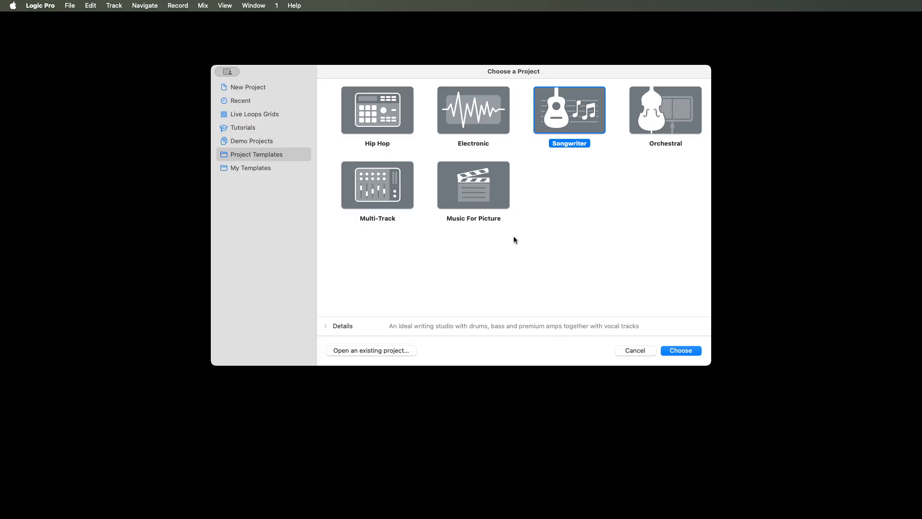
click(681, 350)
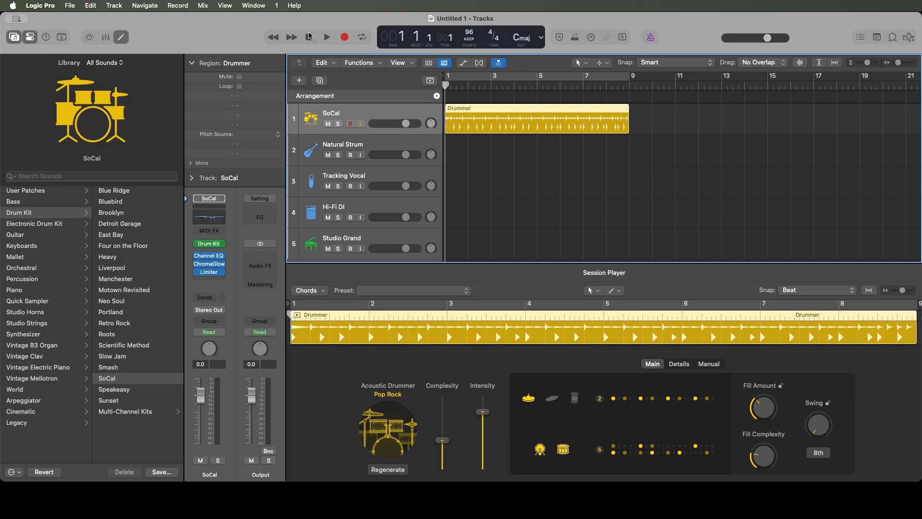
- Apply the saved default layout to the control bar and display, and hide the Session Player editor
right_click(309, 36)
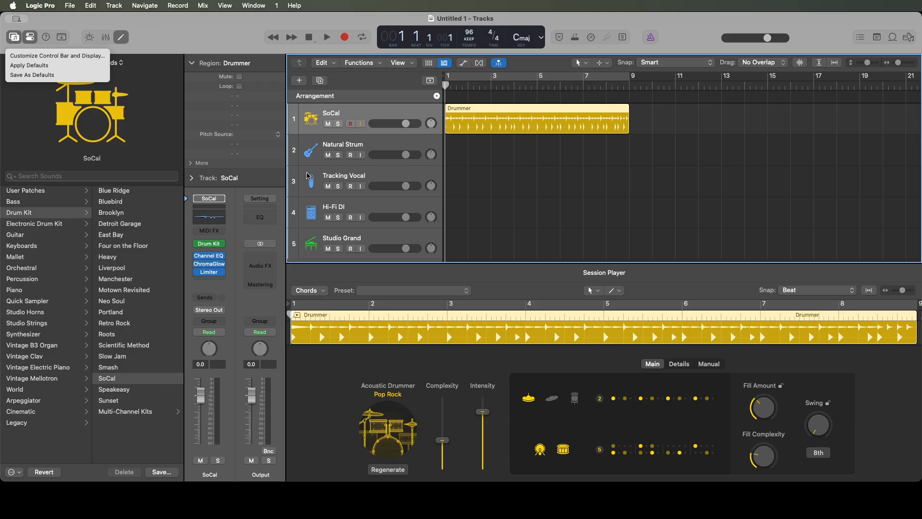
click(58, 67)
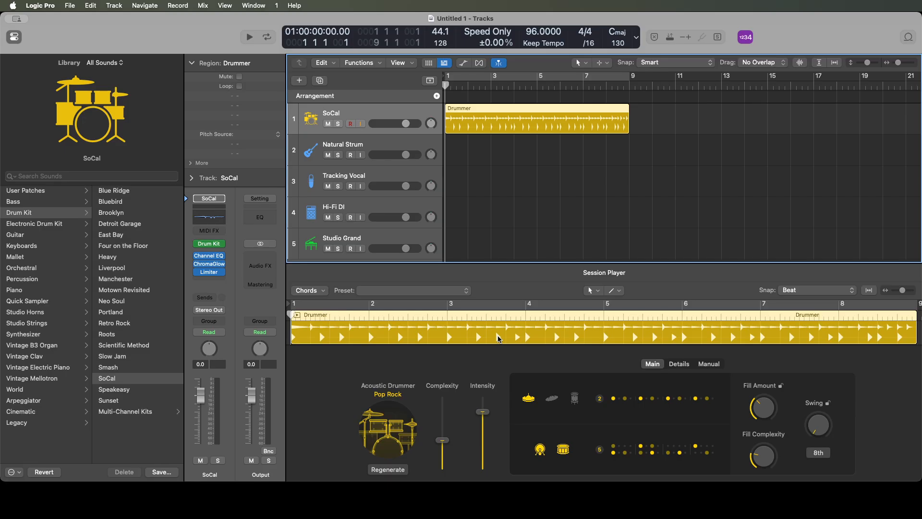
key(e)
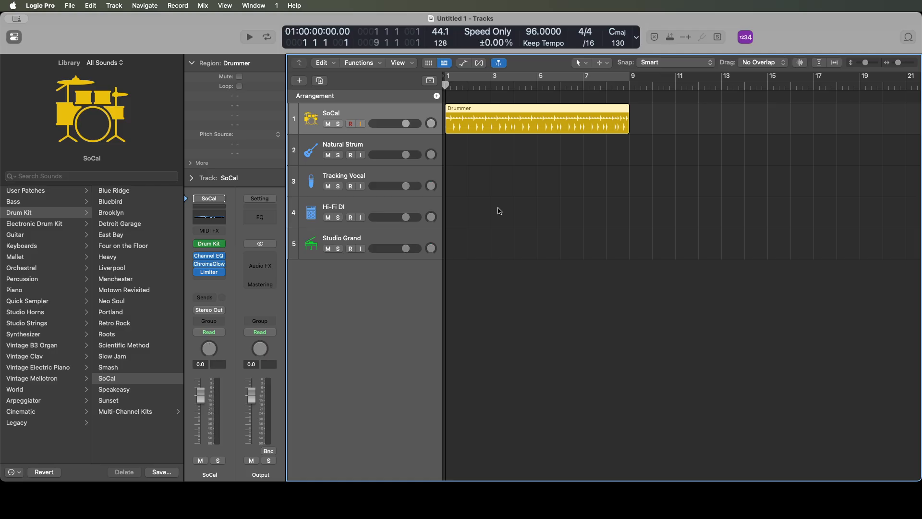
- Go through the template's tracks from SoCal to Studio Grand and back, examining each one's Library patch and channel strip
key(Down)
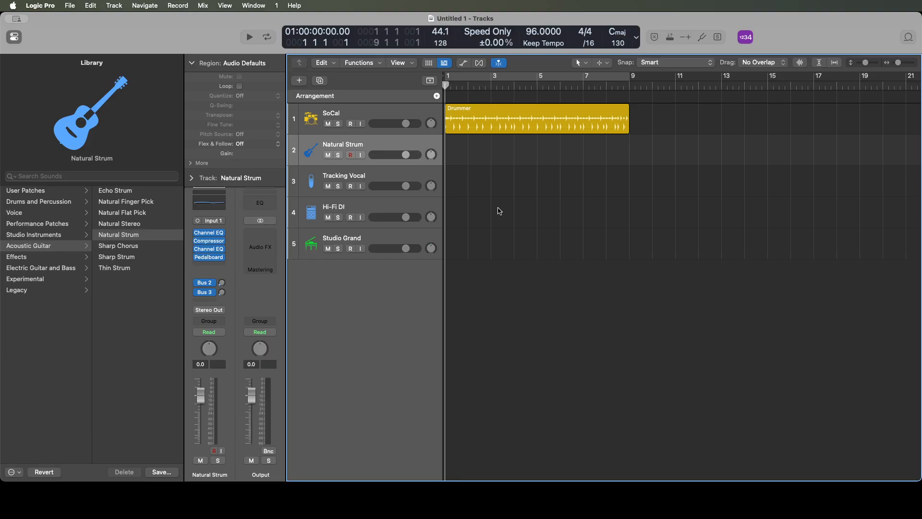
key(Up)
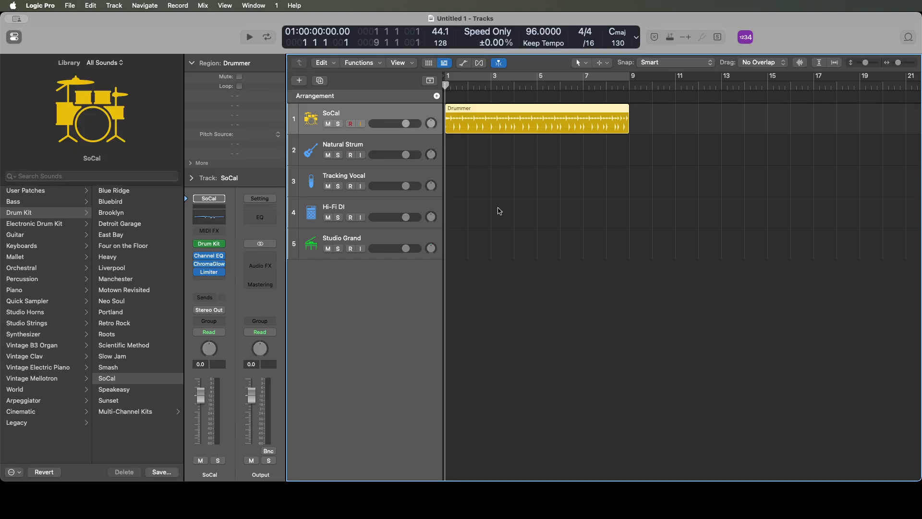
key(Down)
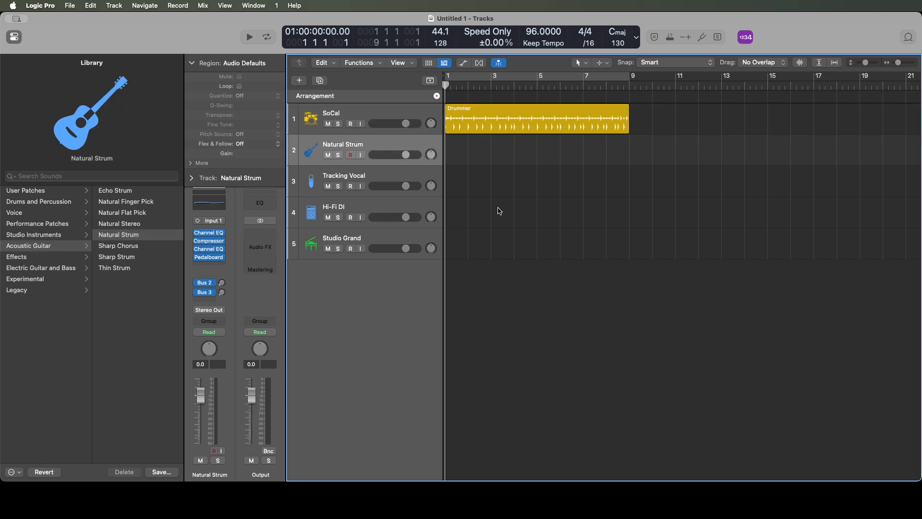
key(Down)
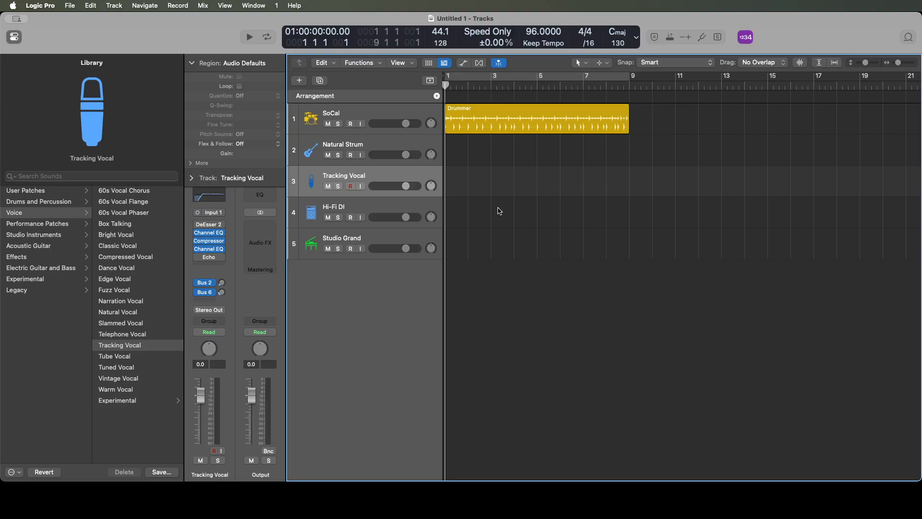
key(Down)
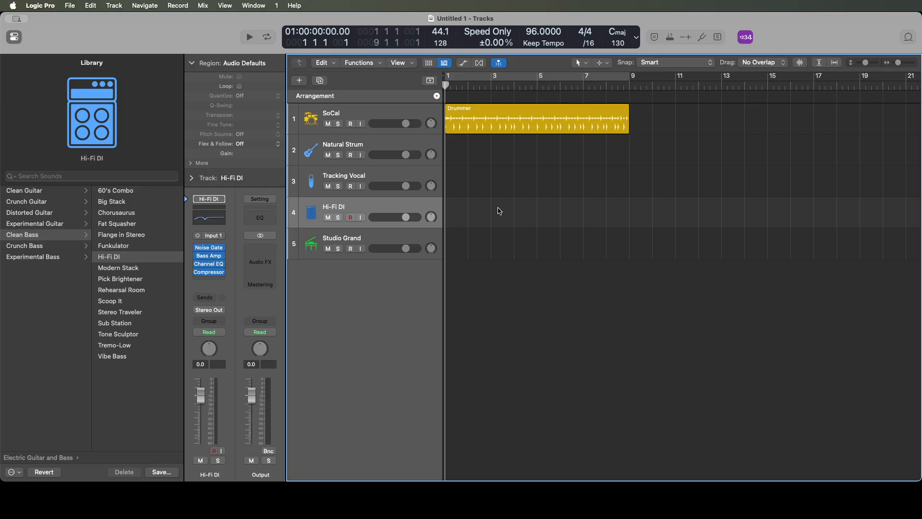
key(Down)
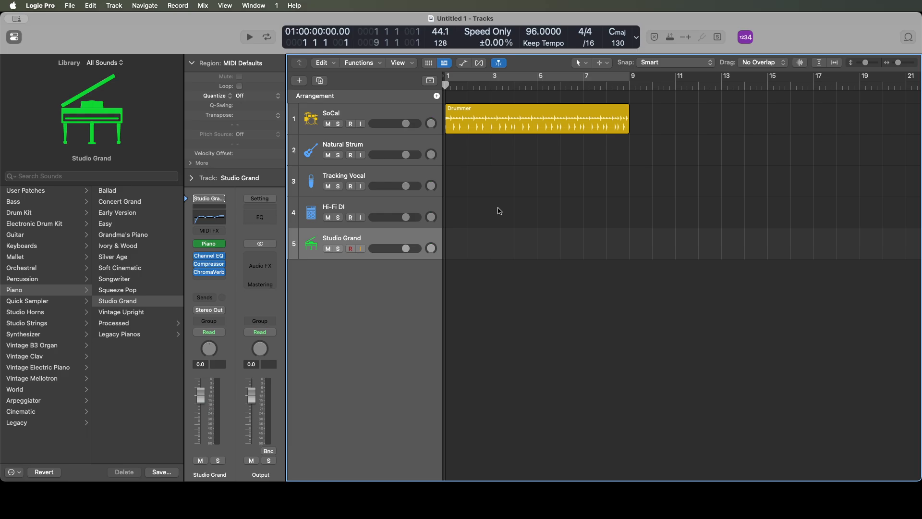
click(500, 211)
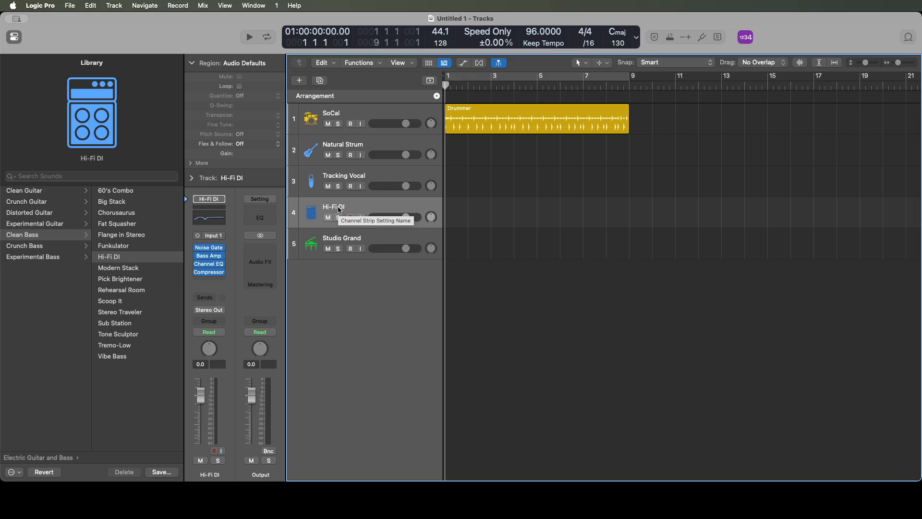
click(339, 178)
click(339, 147)
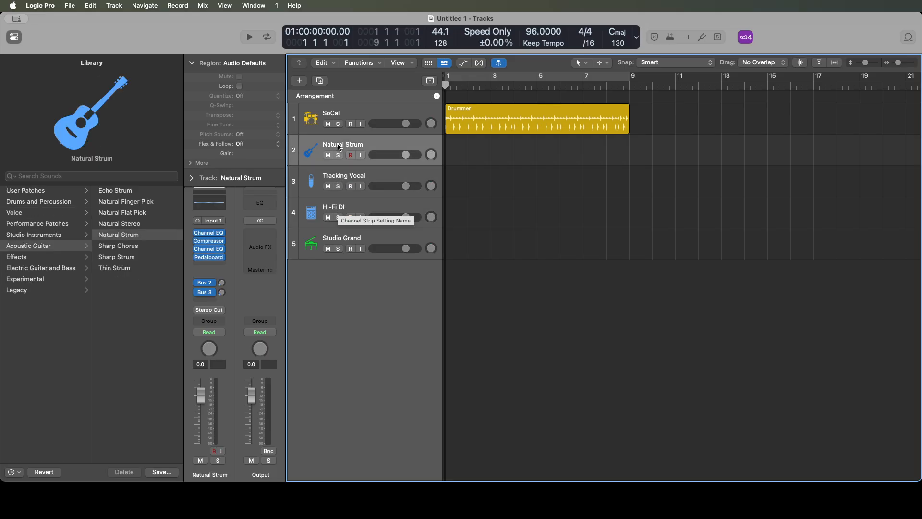
click(339, 115)
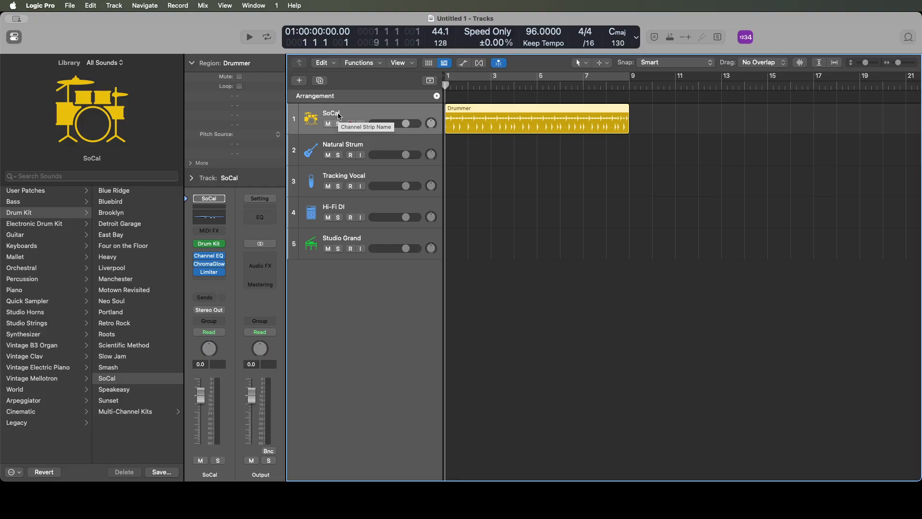
- Move the Hi-Fi DI bass track directly below the SoCal drum track
click(339, 207)
drag(339, 206, 365, 137)
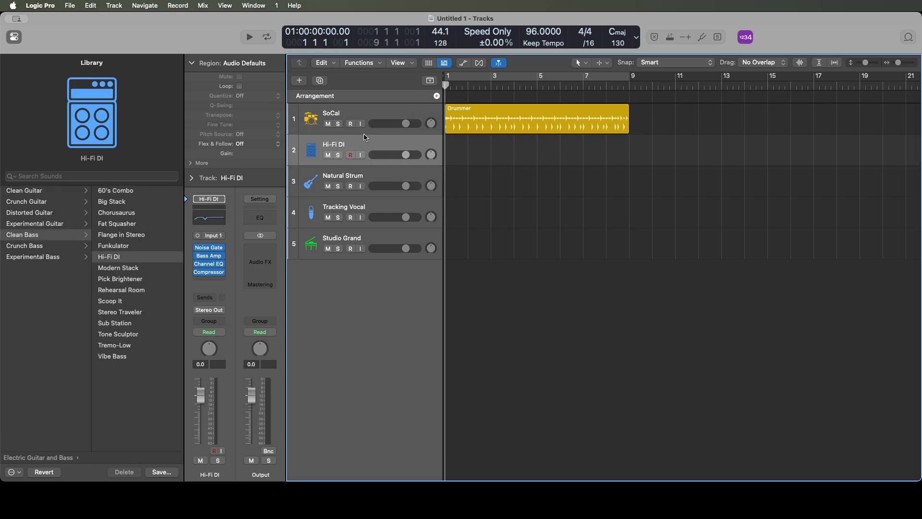
key(Up)
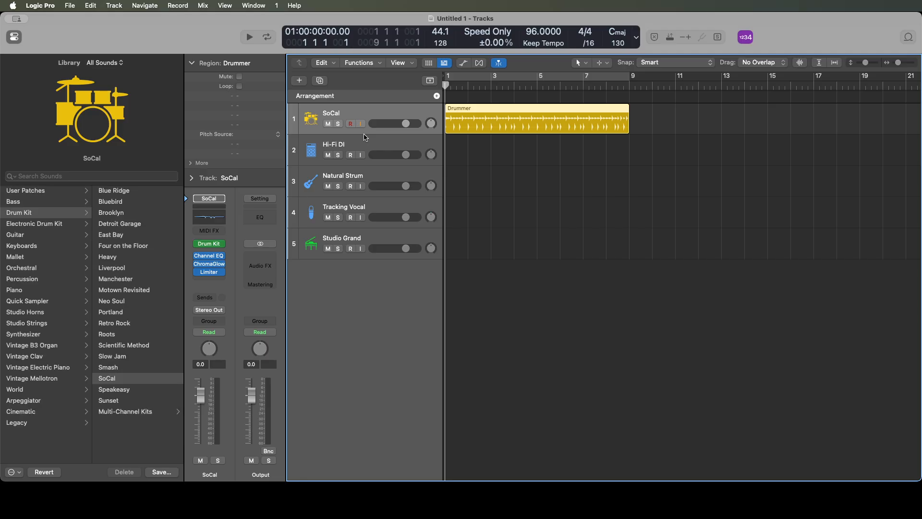
key(Down)
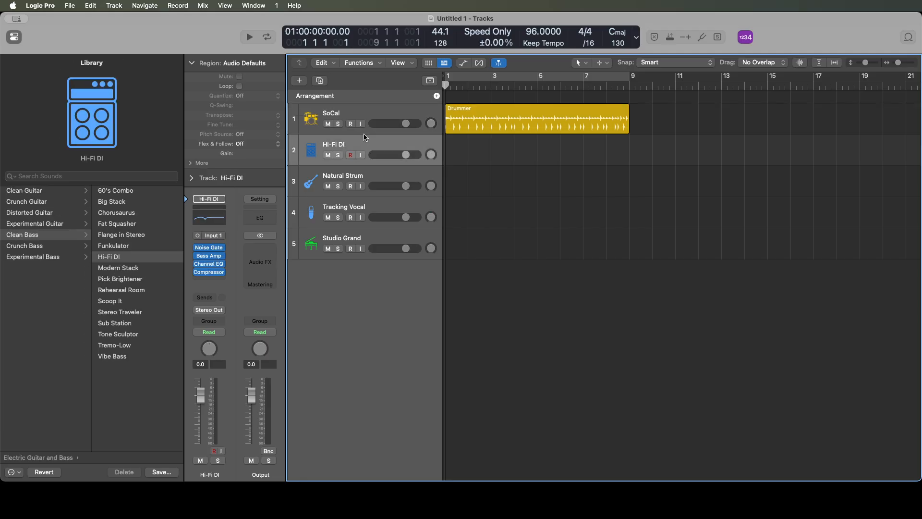
- Add a new software instrument track directly below the Natural Strum track
key(Down)
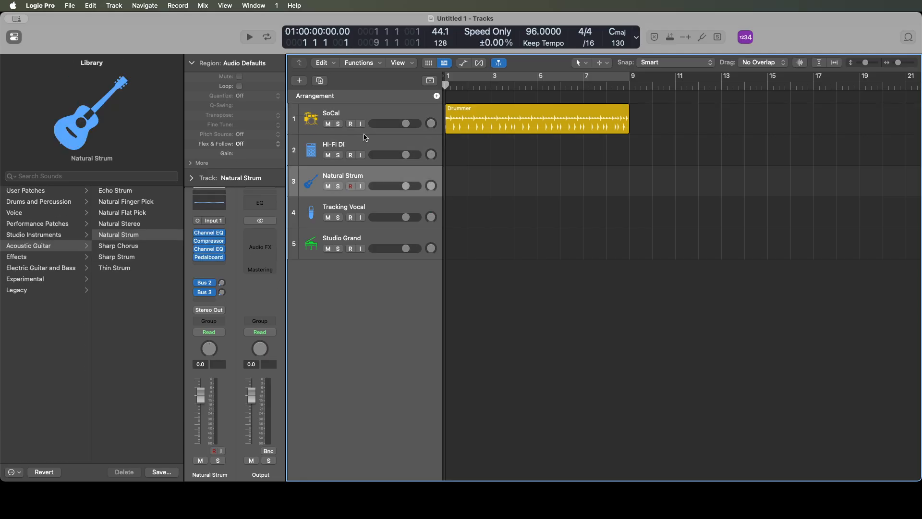
key(Down)
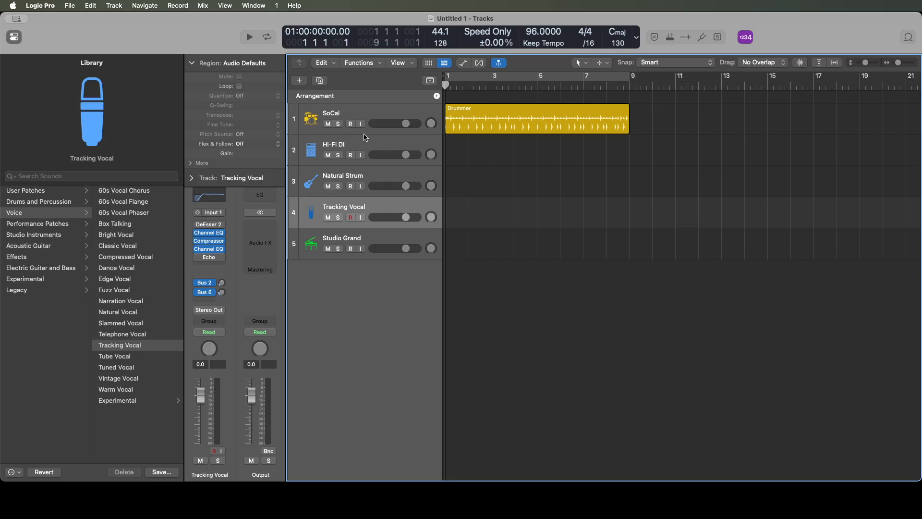
key(Down)
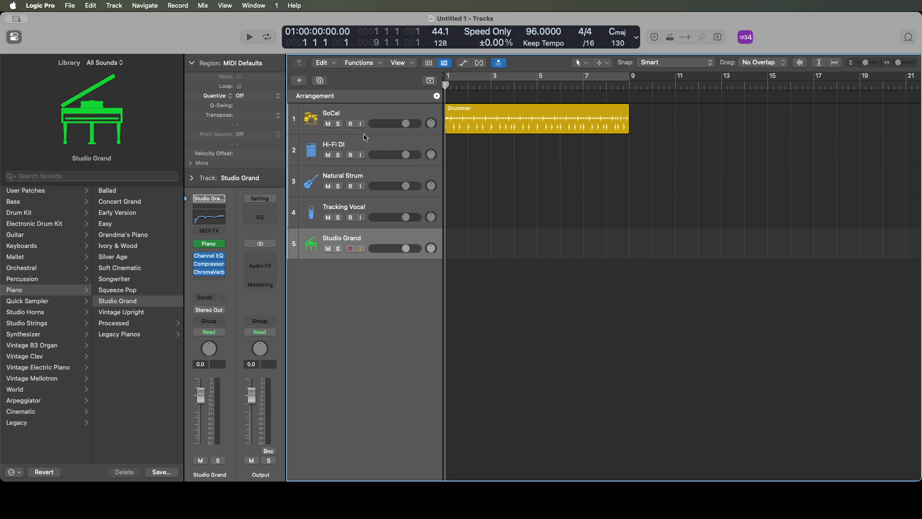
key(Up)
key(Up)
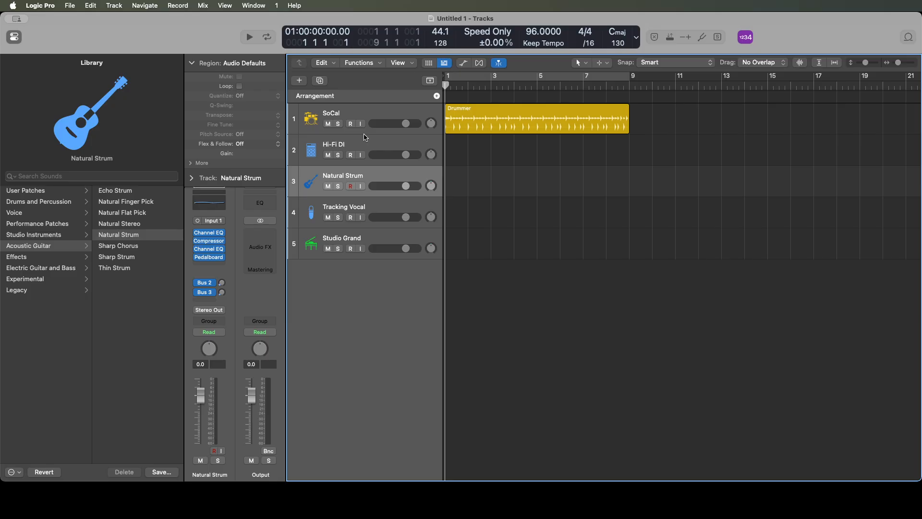
key(alt+super+s)
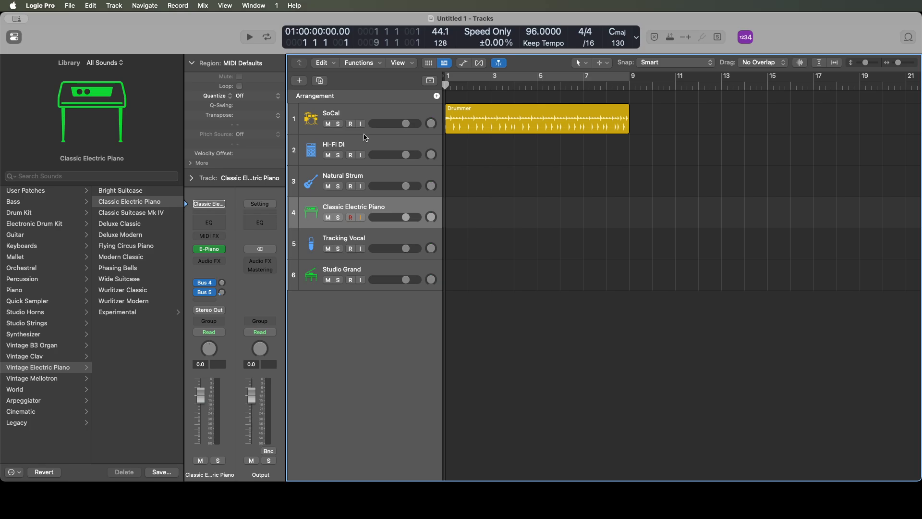
- Copy the channel strip setting of the Studio Grand track and paste it onto the Classic Electric Piano track
key(Down)
key(Down)
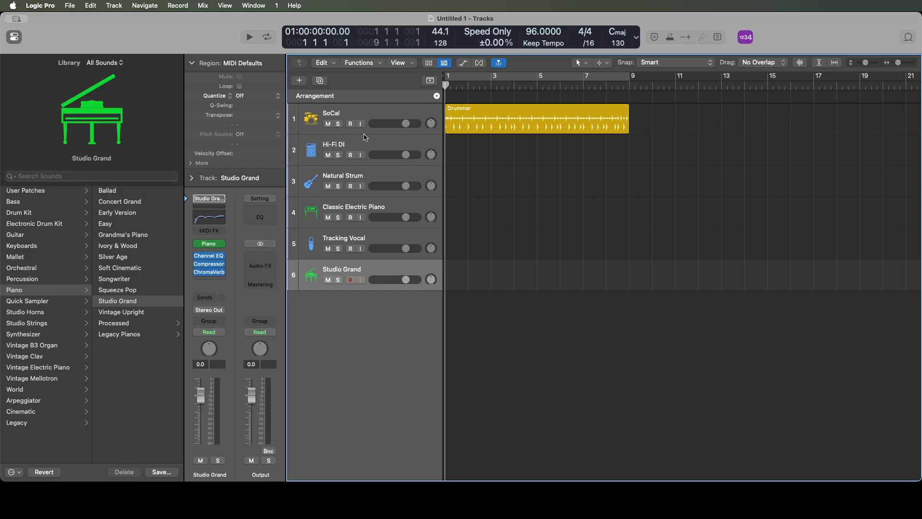
key(Up)
key(Up)
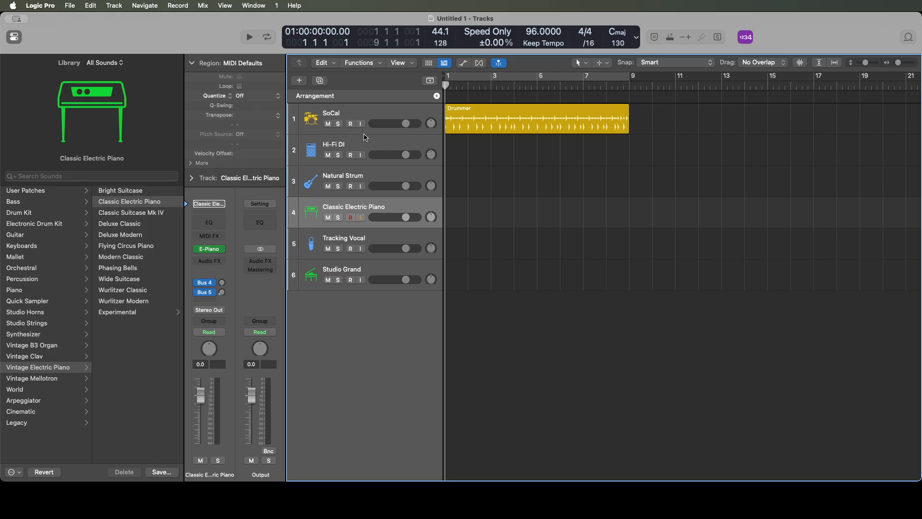
key(alt+super+v)
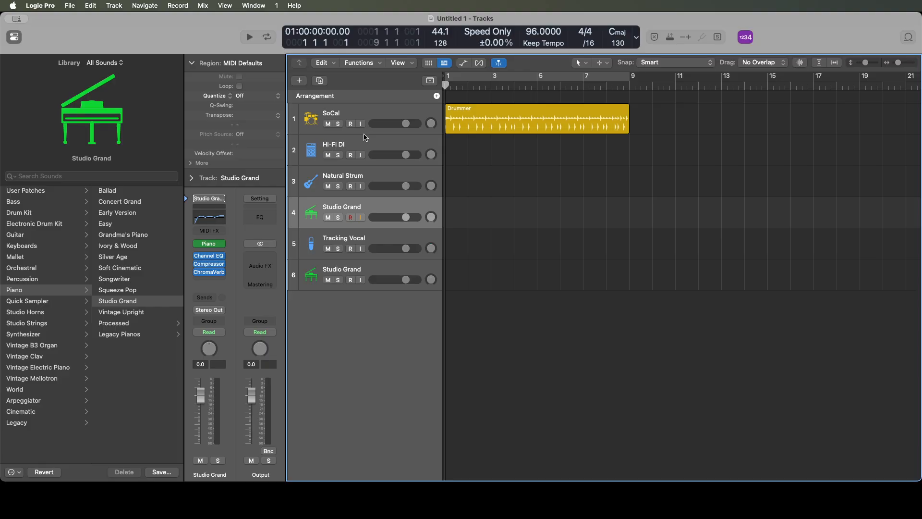
- Delete the duplicate Studio Grand track below the Tracking Vocal track
key(Down)
key(Down)
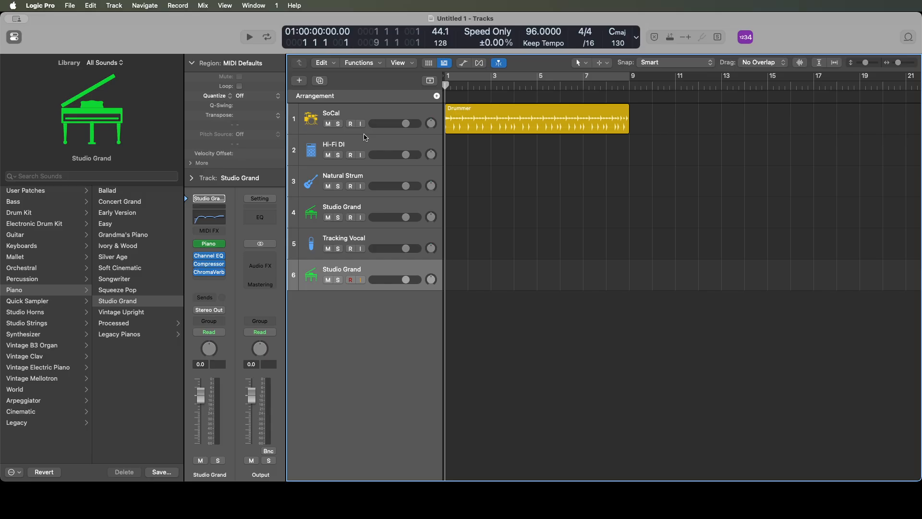
key(Up)
key(Down)
key(super+BackSpace)
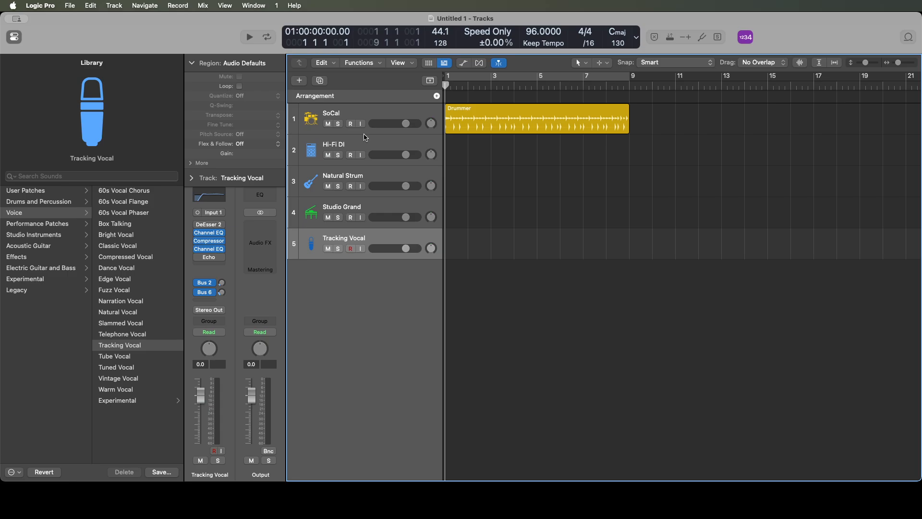
- Create one Session Player track of the Bass Player type directly below the Hi-Fi DI track
key(Up)
key(Up)
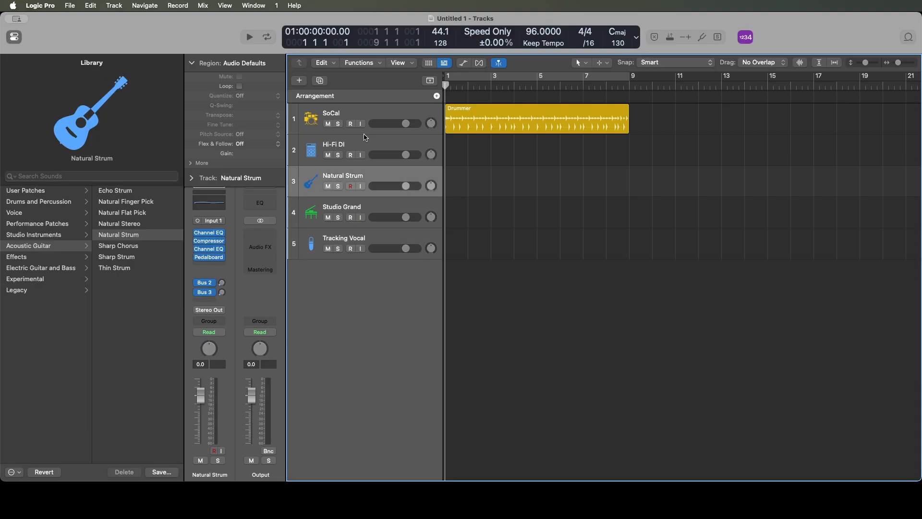
key(Up)
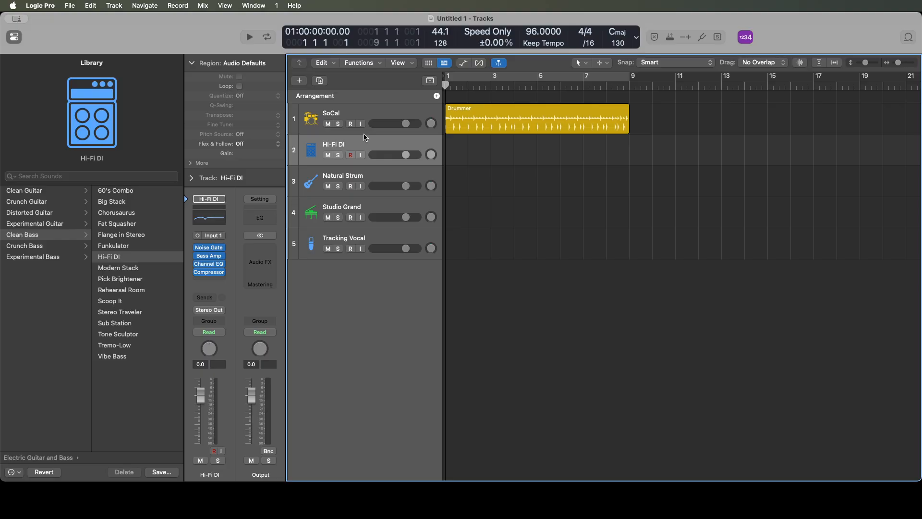
key(alt+super+n)
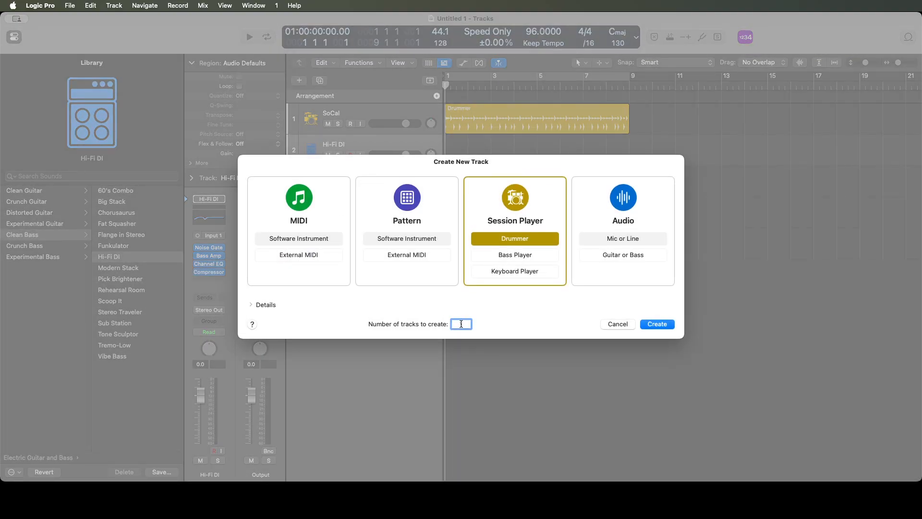
key(Return)
key(Tab)
key(Tab)
click(515, 234)
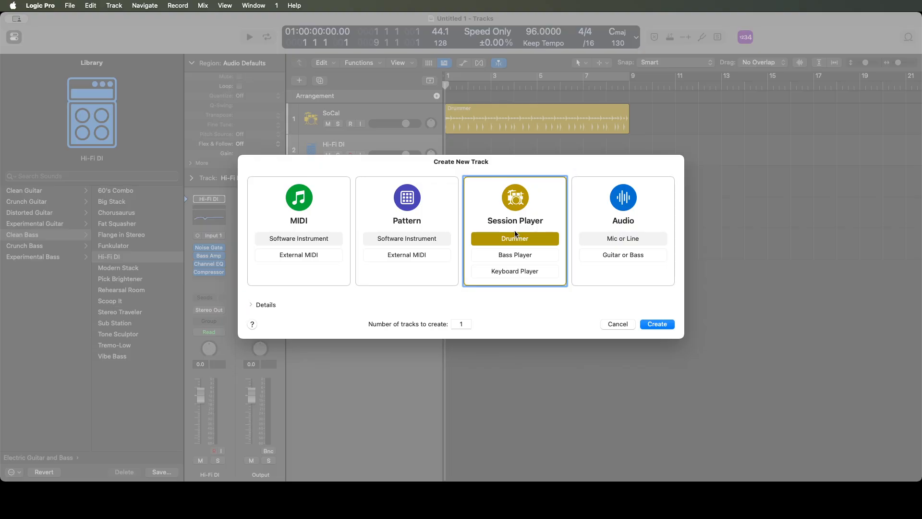
click(515, 260)
click(623, 234)
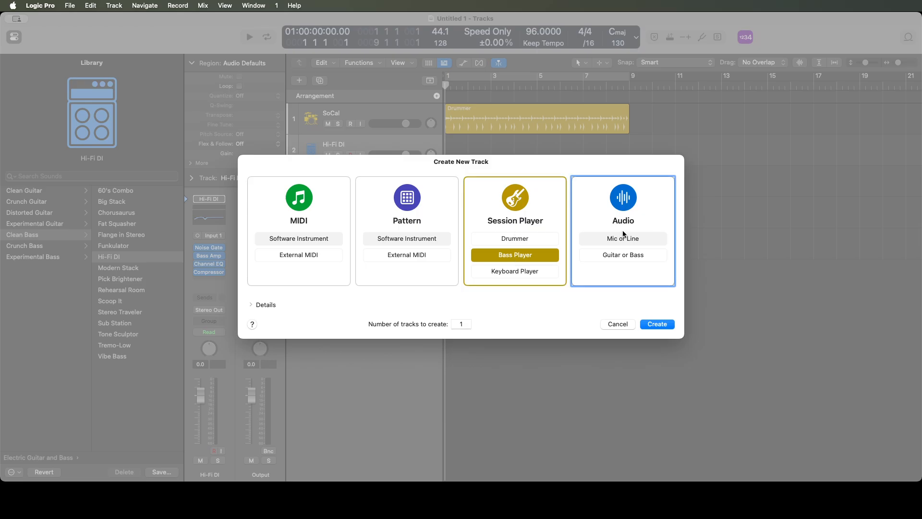
click(461, 324)
click(617, 325)
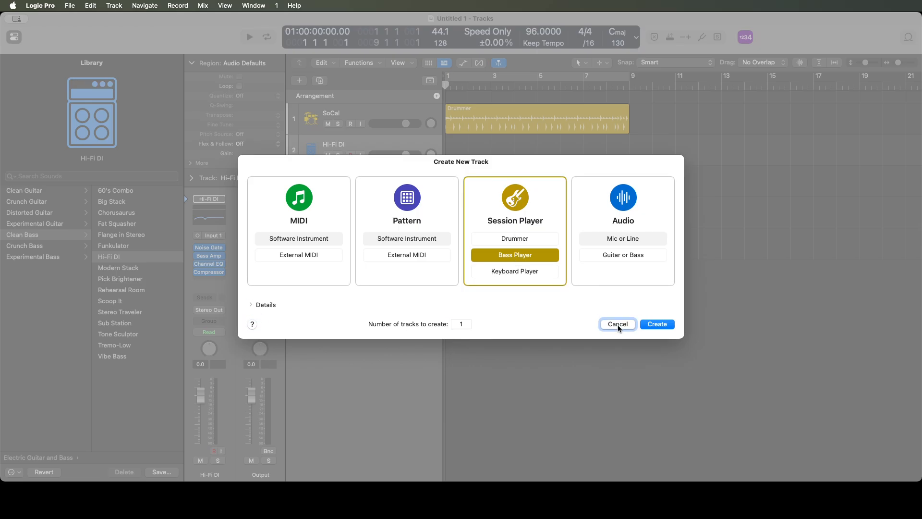
click(657, 324)
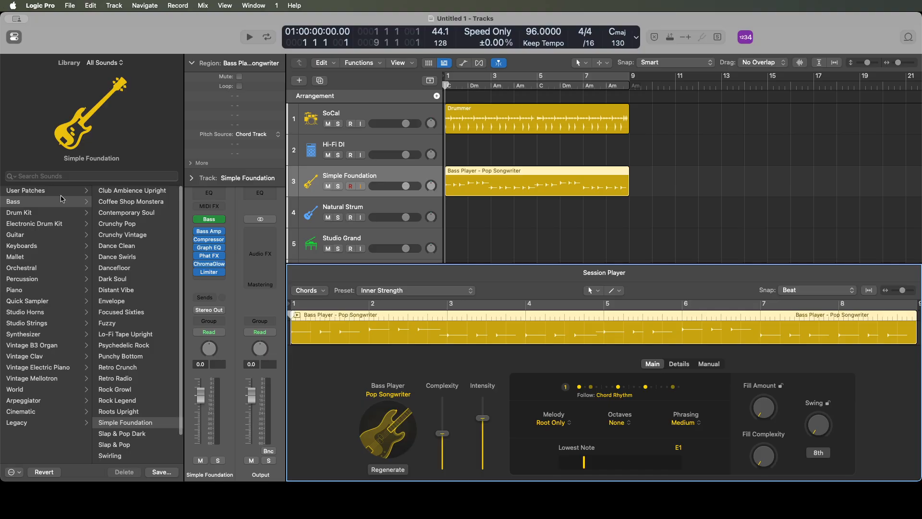
- Close the Session Player editor and go through the SoCal, Hi-Fi DI and Simple Foundation tracks
click(498, 124)
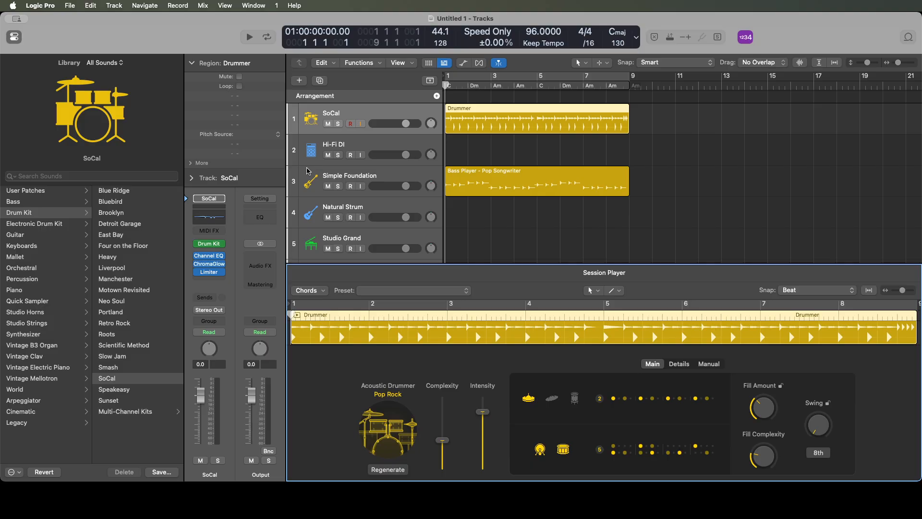
double_click(306, 169)
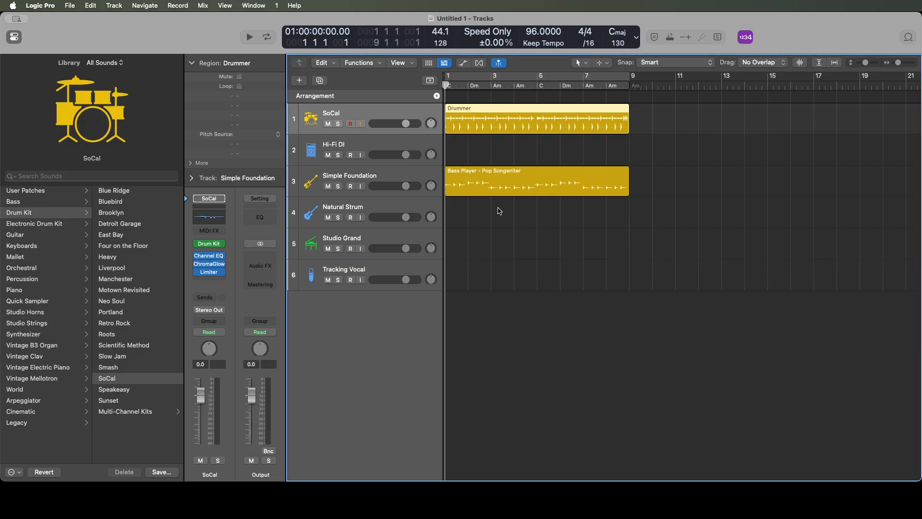
key(Down)
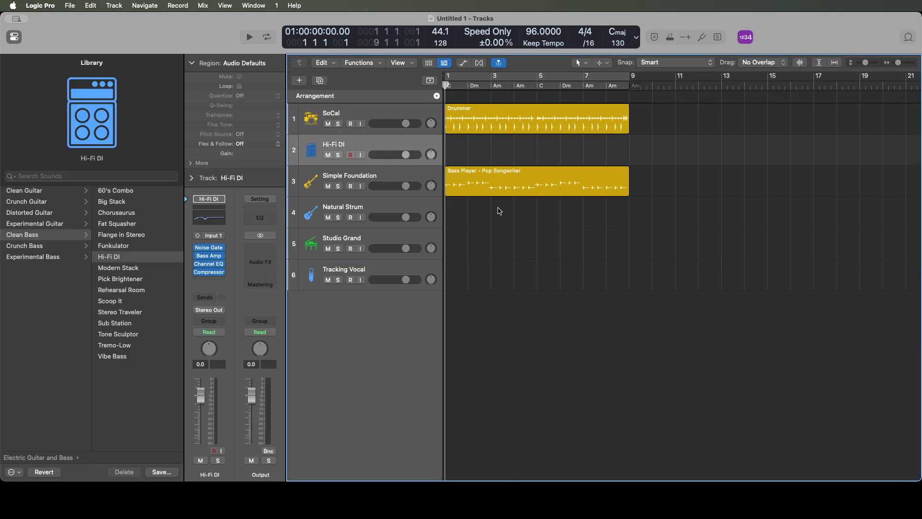
key(Up)
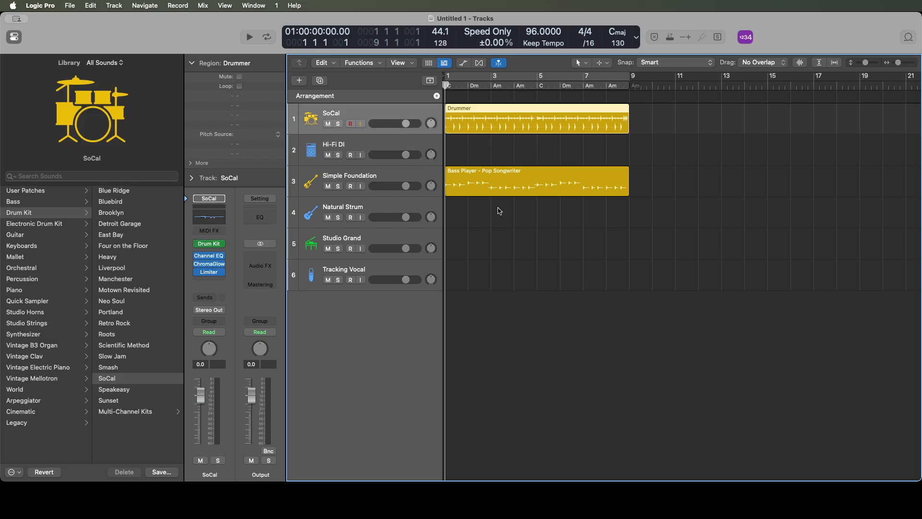
key(Down)
key(Down)
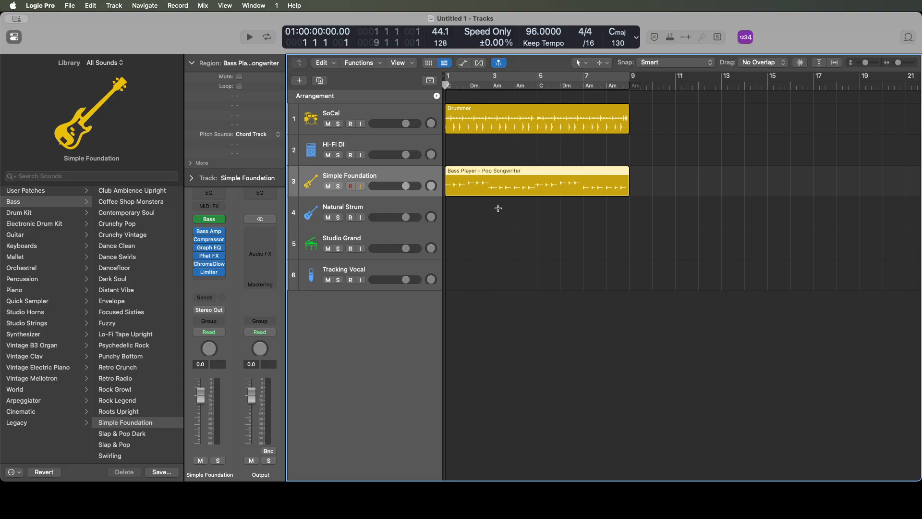
- Add a software instrument track below Simple Foundation and load the Contemporary Soul bass patch on it
key(alt+super+s)
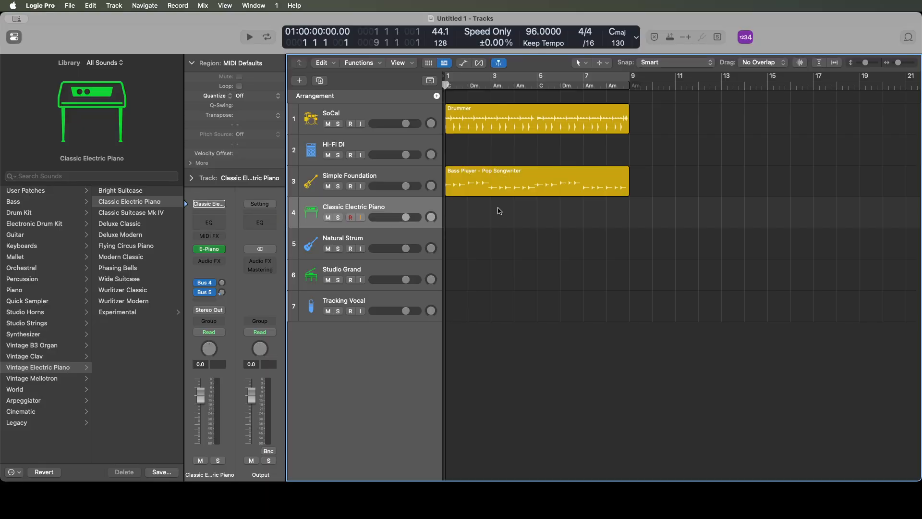
click(92, 177)
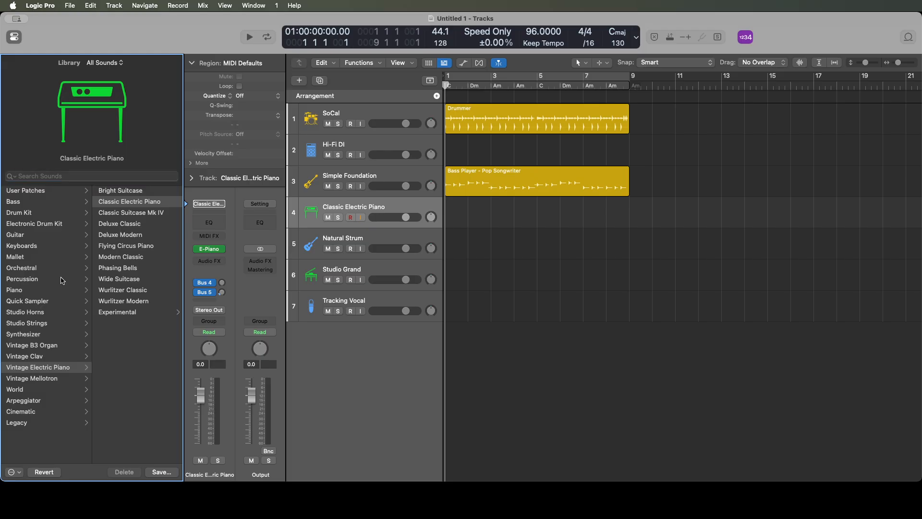
click(48, 205)
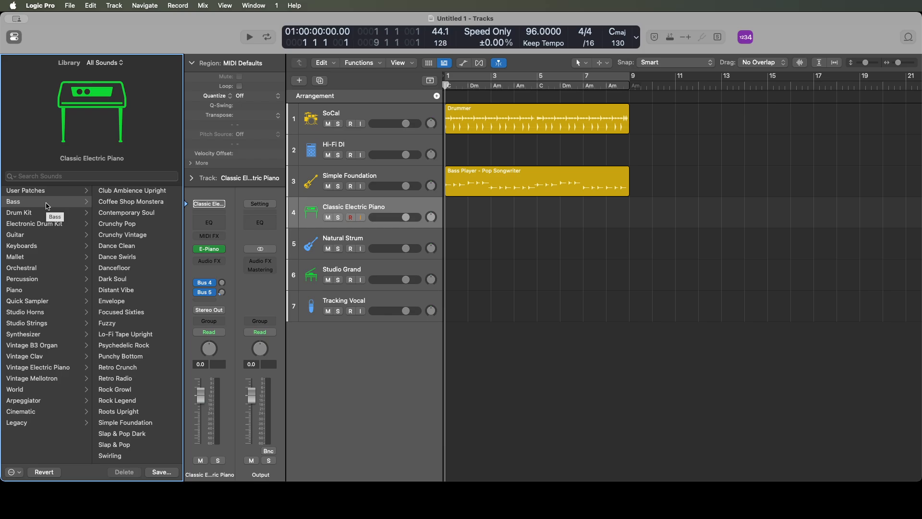
click(138, 192)
click(138, 201)
click(125, 213)
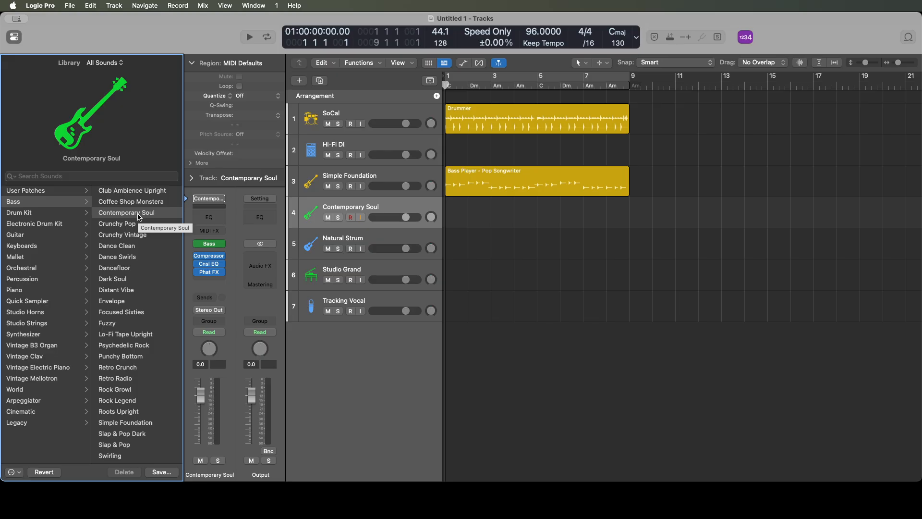
- Hide the Library and add a software instrument track with an empty channel strip below Contemporary Soul
key(y)
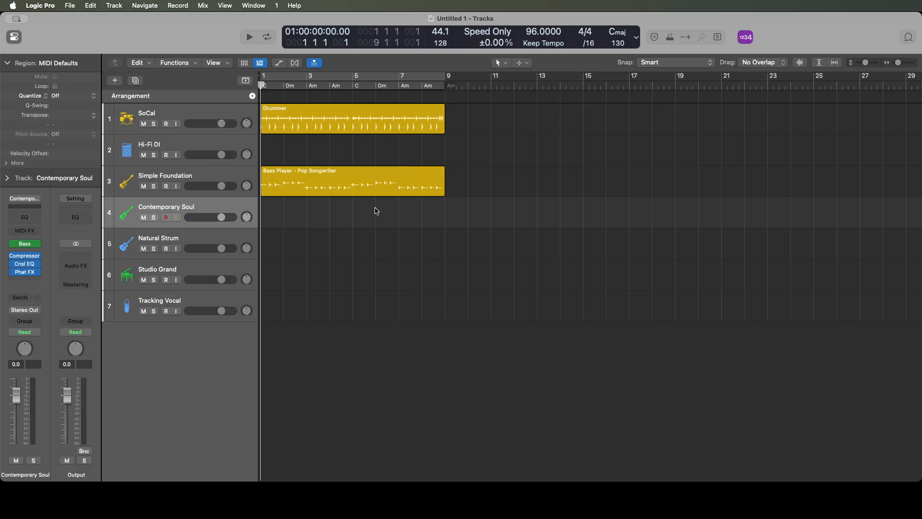
key(Up)
key(Down)
key(alt+super+s)
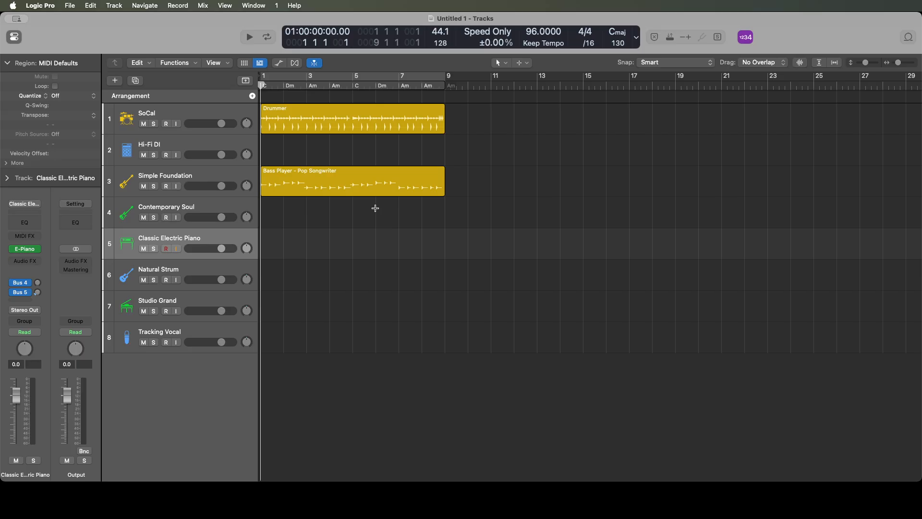
key(super+z)
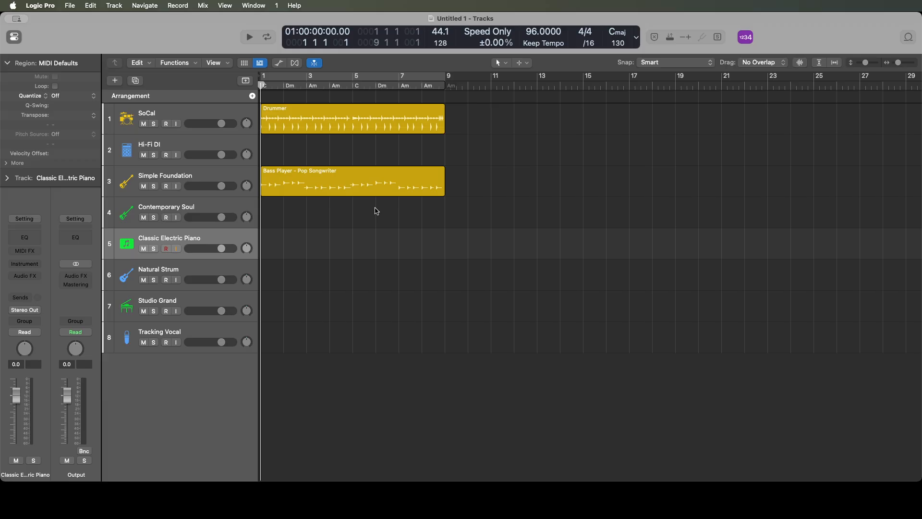
- Load the Sub Destroyer instrument on the empty software instrument track and close its plug-in window
click(30, 264)
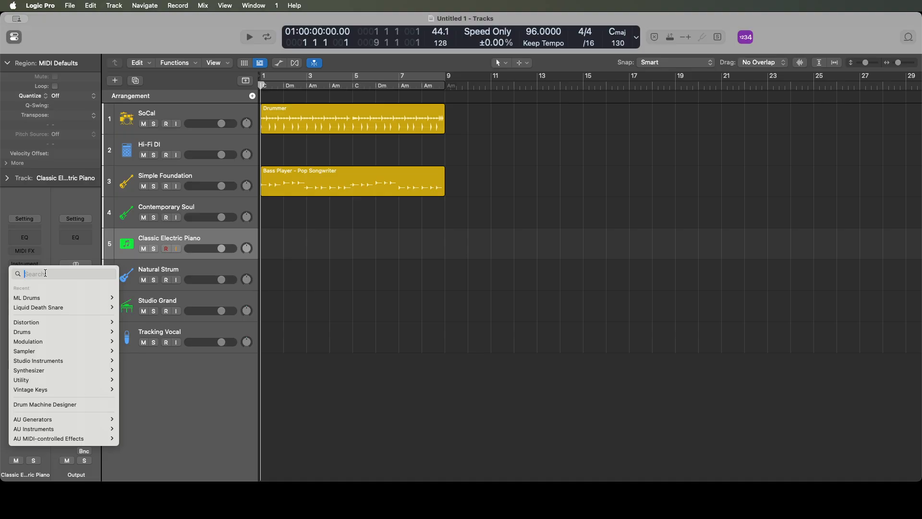
text(sub)
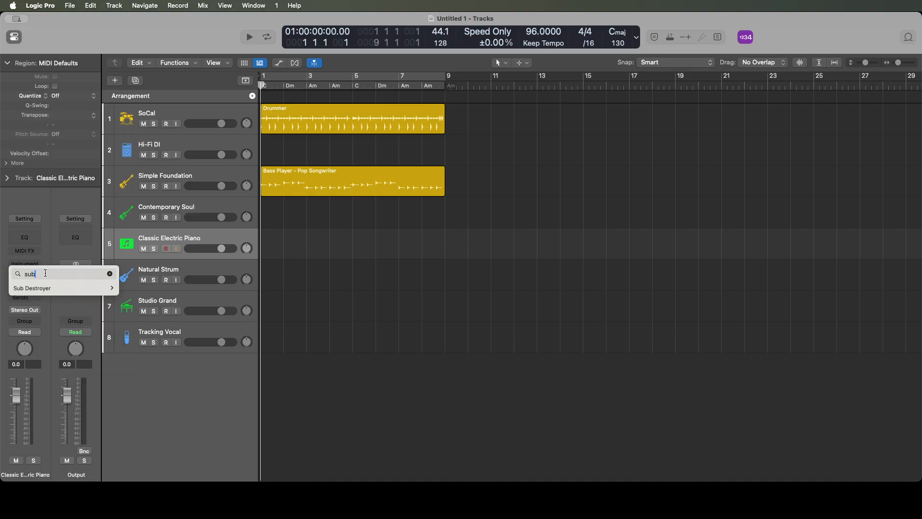
click(64, 288)
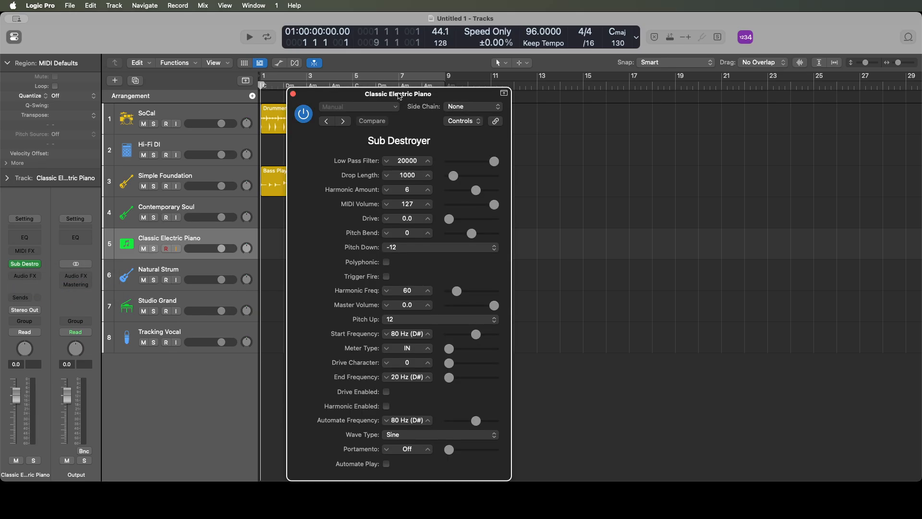
key(super+w)
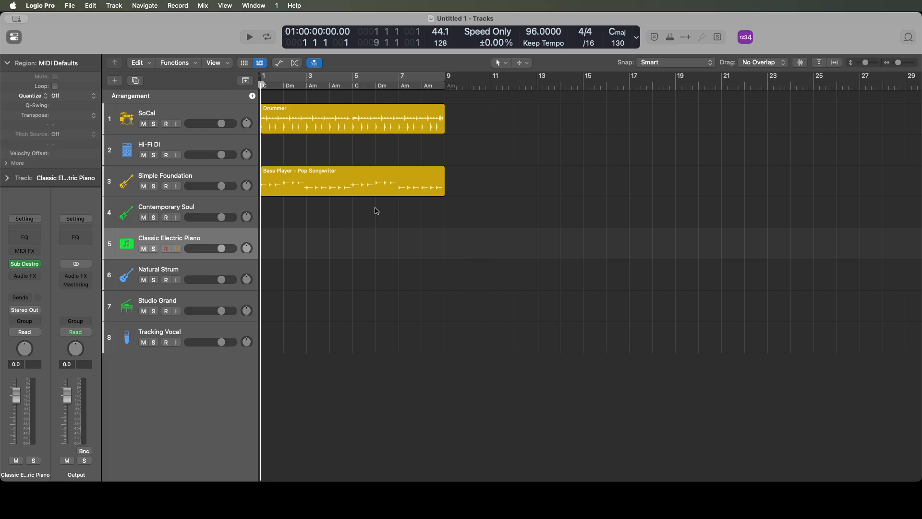
- Turn off the Classic Electric Piano, Contemporary Soul and Simple Foundation tracks
key(ctrl+alt+m)
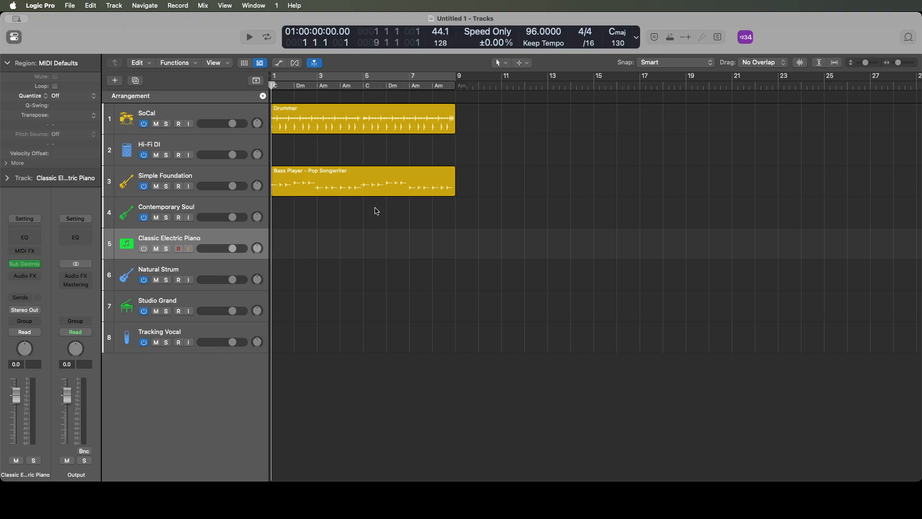
click(376, 211)
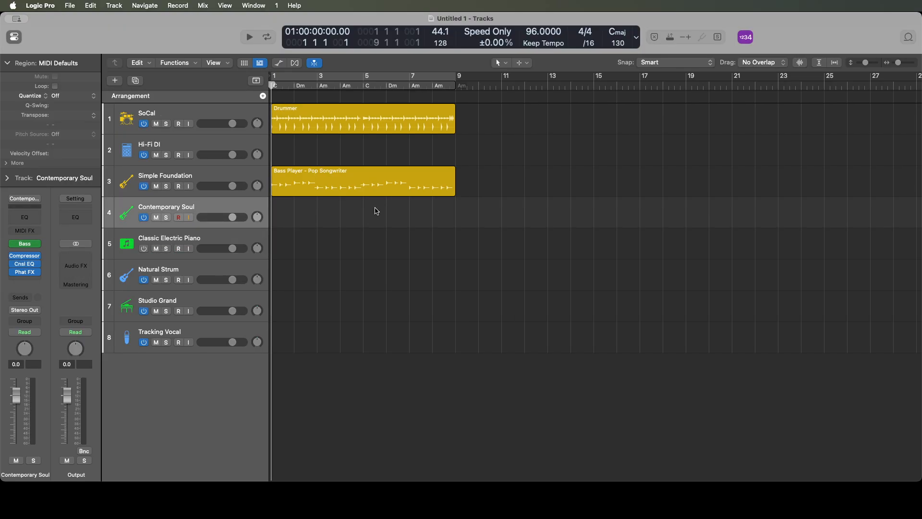
key(ctrl+alt+m)
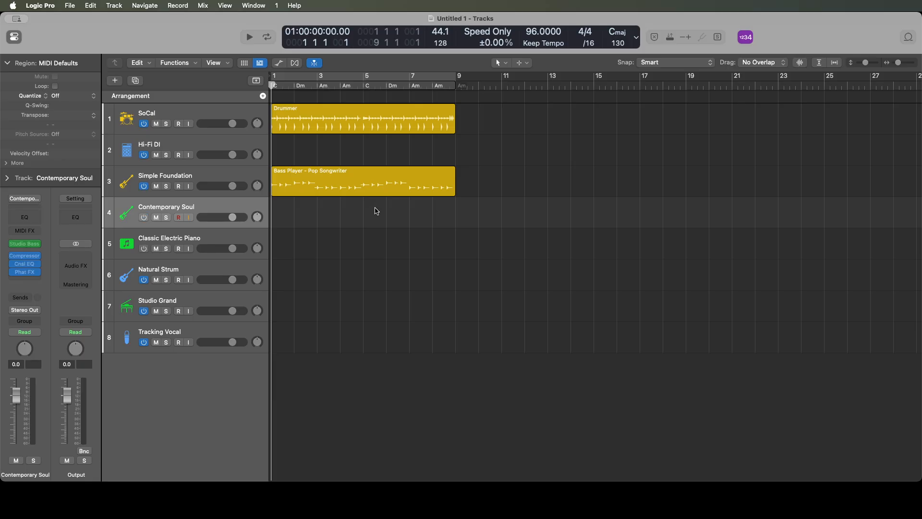
key(Up)
key(ctrl+alt+m)
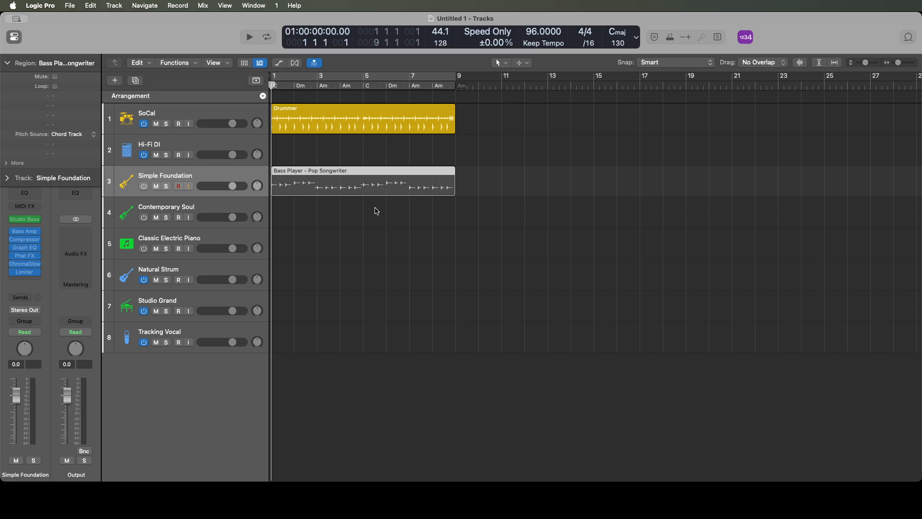
- Rename the Classic Electric Piano track as Sub Destroyer
key(Down)
key(Down)
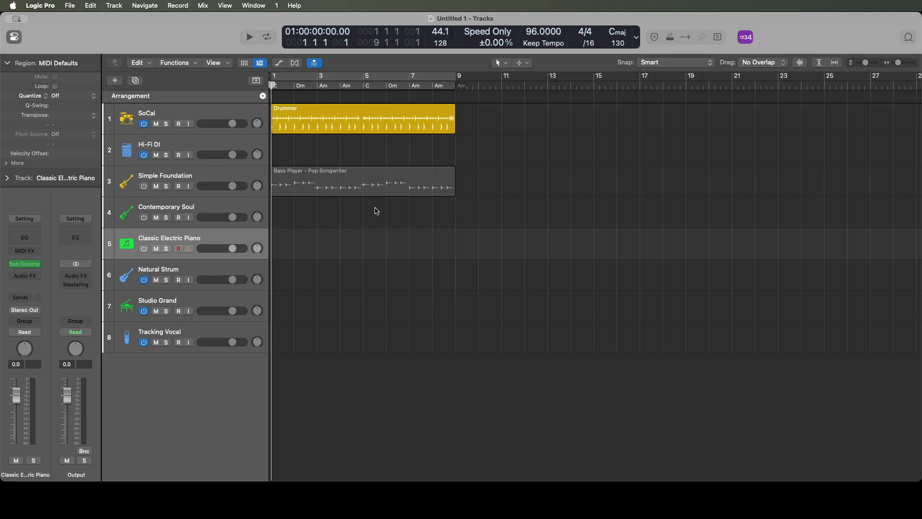
double_click(25, 474)
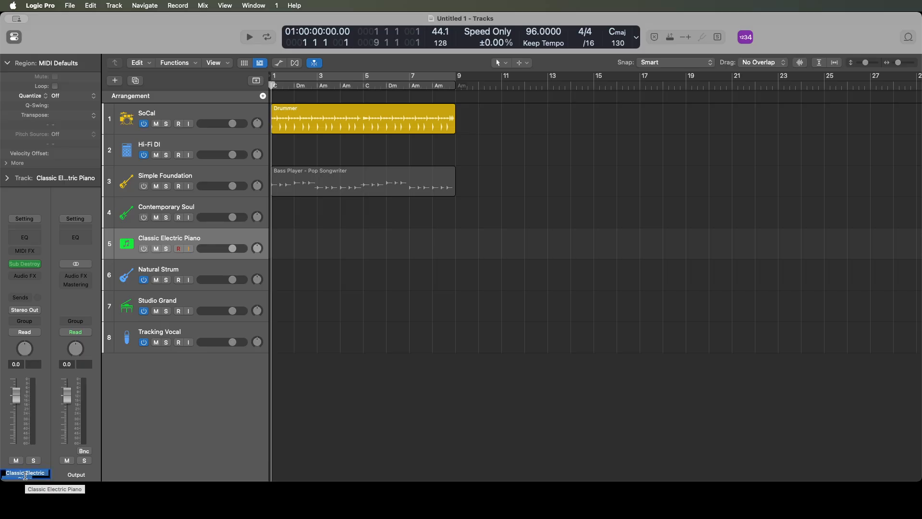
text(Sub Destroyuer)
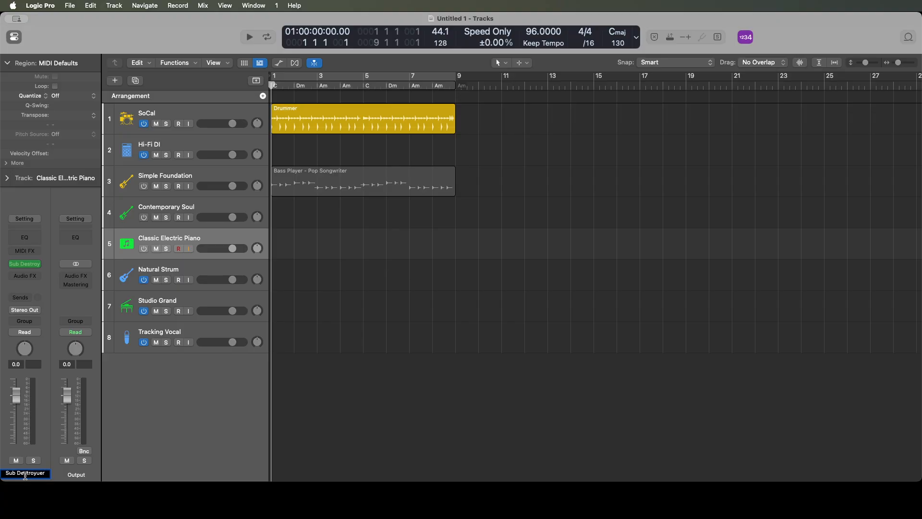
double_click(25, 474)
text(Destroyer)
key(Return)
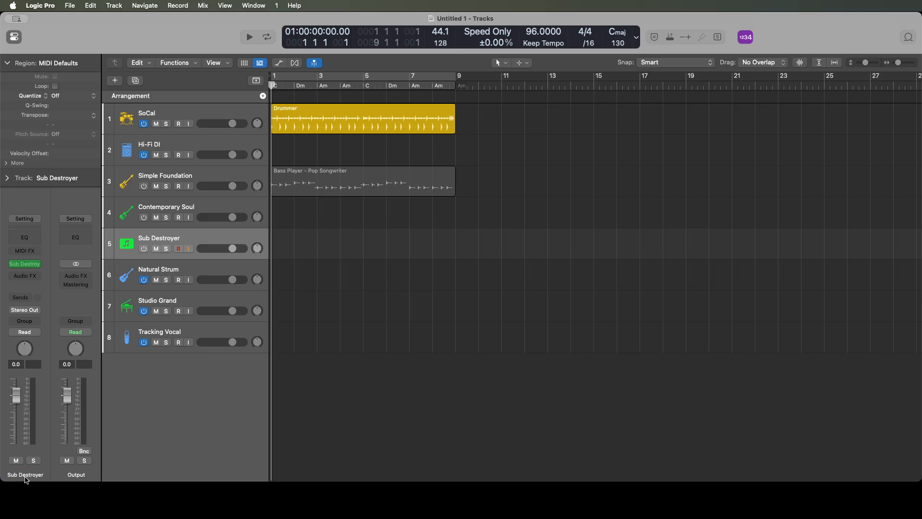
- Duplicate the Natural Strum track twice with the same channel strip settings
key(Down)
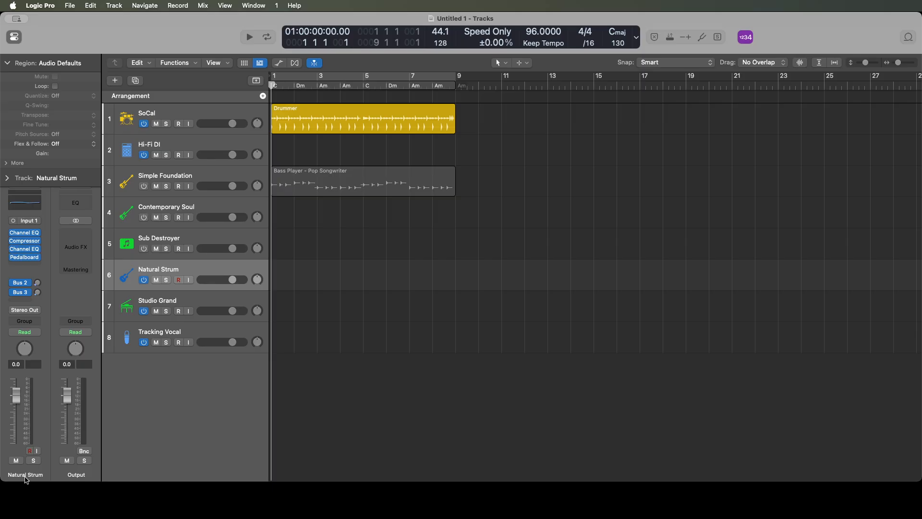
key(super+d)
key(super+d)
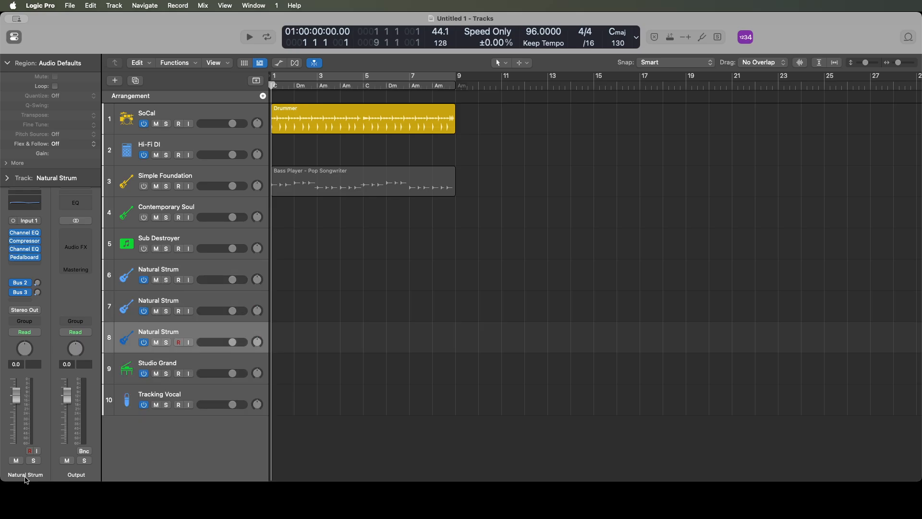
- Rename the first of the three Natural Strum tracks as Natural Strum Acoustic Left
key(Up)
key(Up)
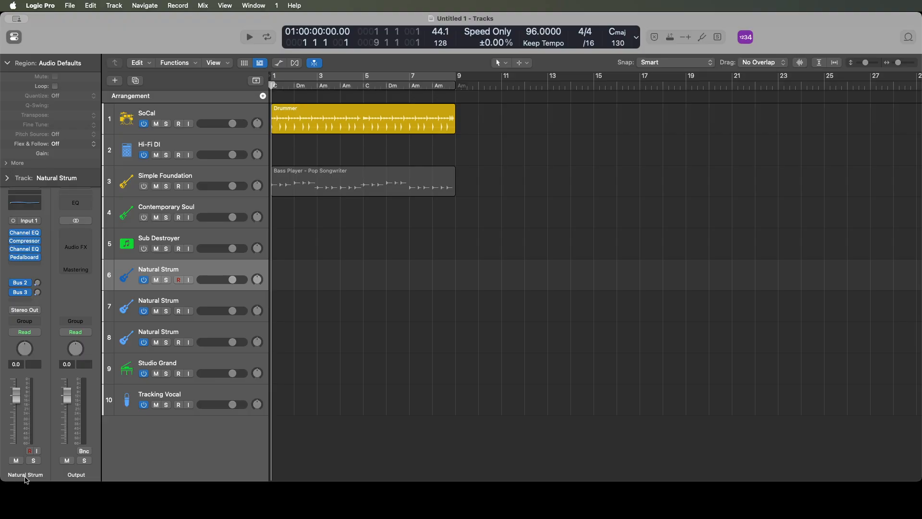
double_click(25, 476)
key(Right)
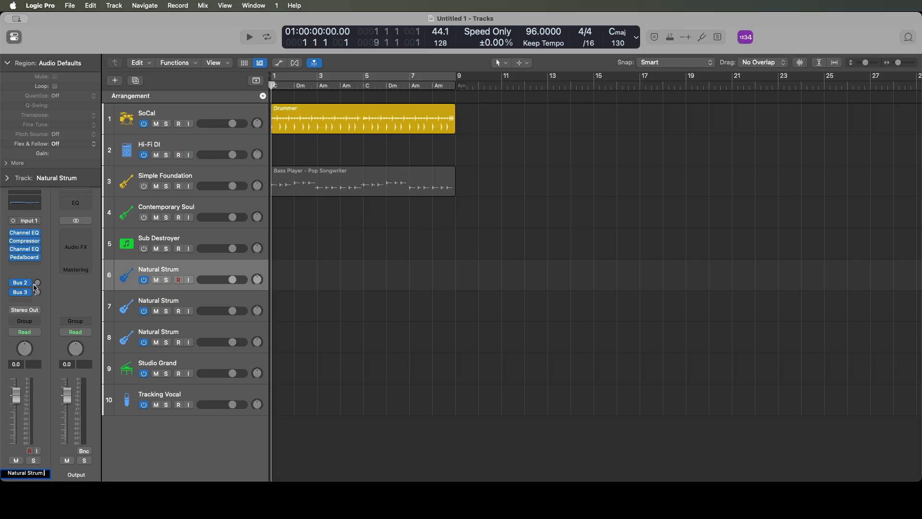
text(Acoustic Left)
key(Return)
- Rename the second Natural Strum track as Natural Strum Acoustic Middle
key(Down)
key(Up)
key(Down)
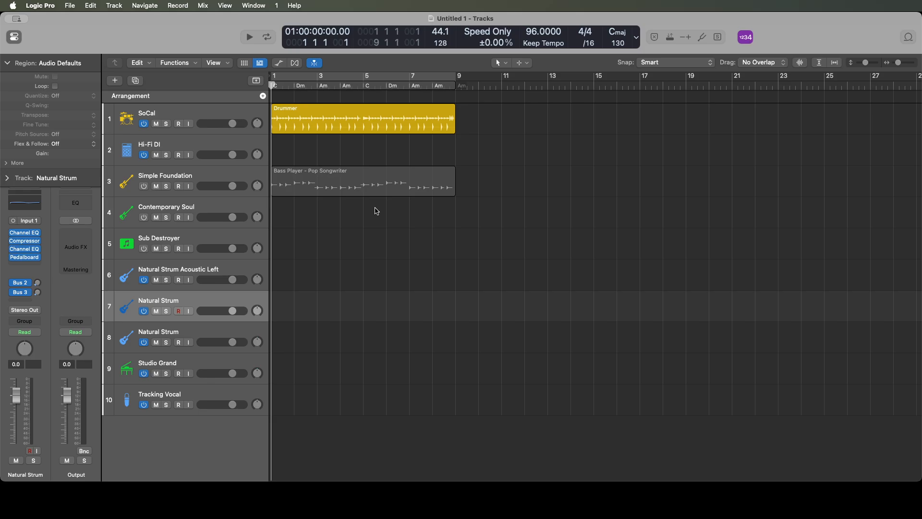
double_click(25, 473)
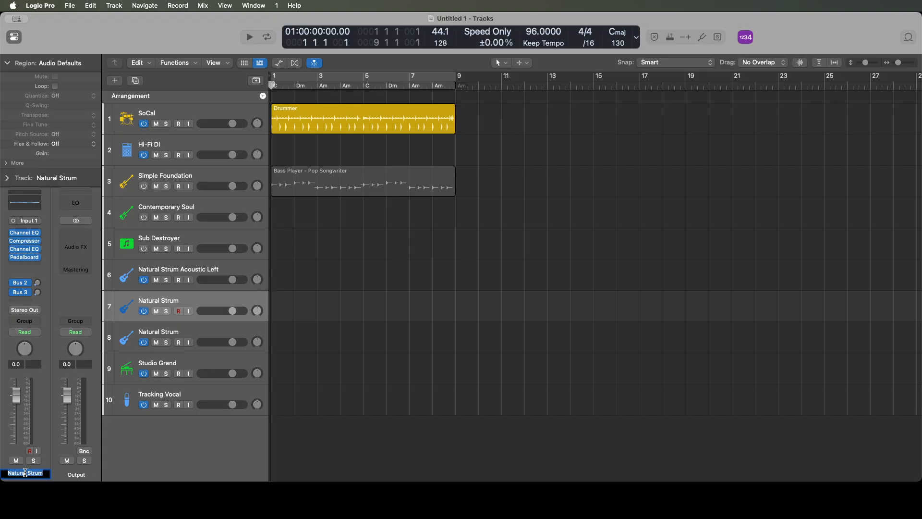
key(Right)
text(Acoustic Middle)
key(Return)
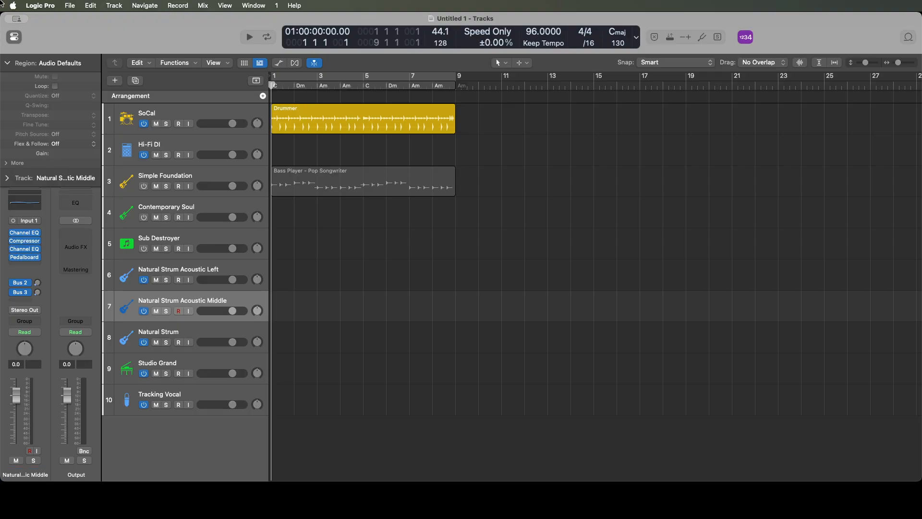
- Rename the third Natural Strum track as Natural Strum Acoustic Right
key(Down)
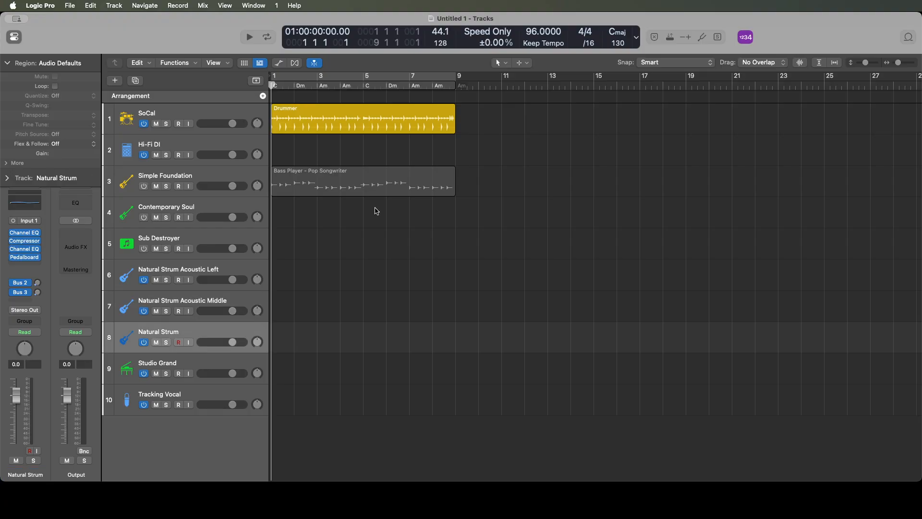
double_click(25, 473)
key(Right)
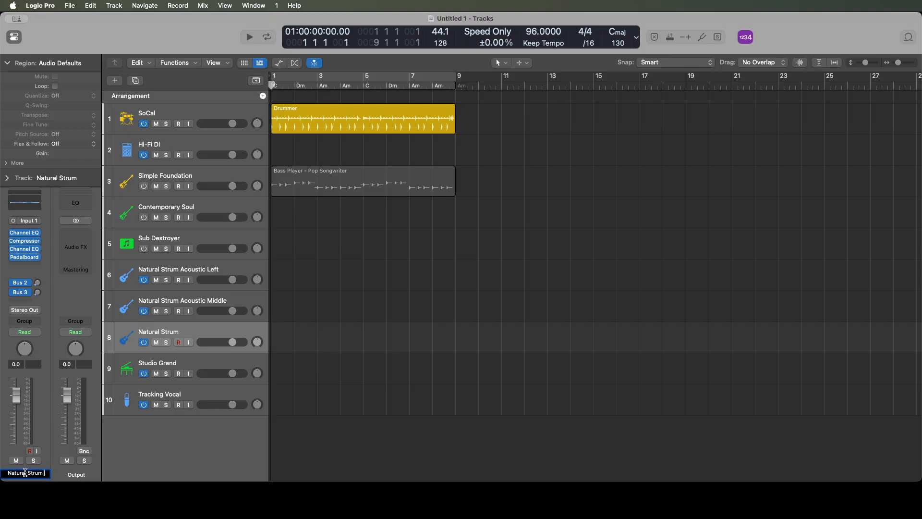
text(Acoustic Right)
key(Return)
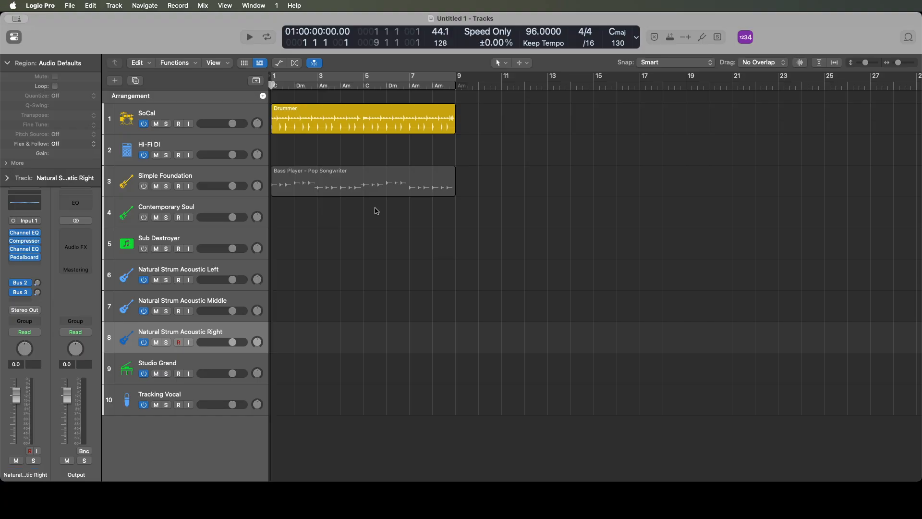
- Group the three Natural Strum Acoustic tracks into a summing track stack and collapse it
key(shift+Up)
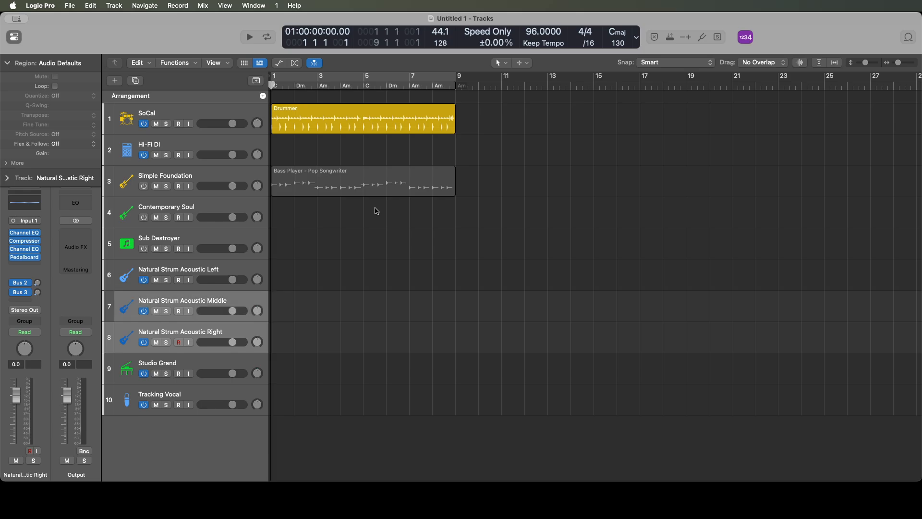
key(shift+Up)
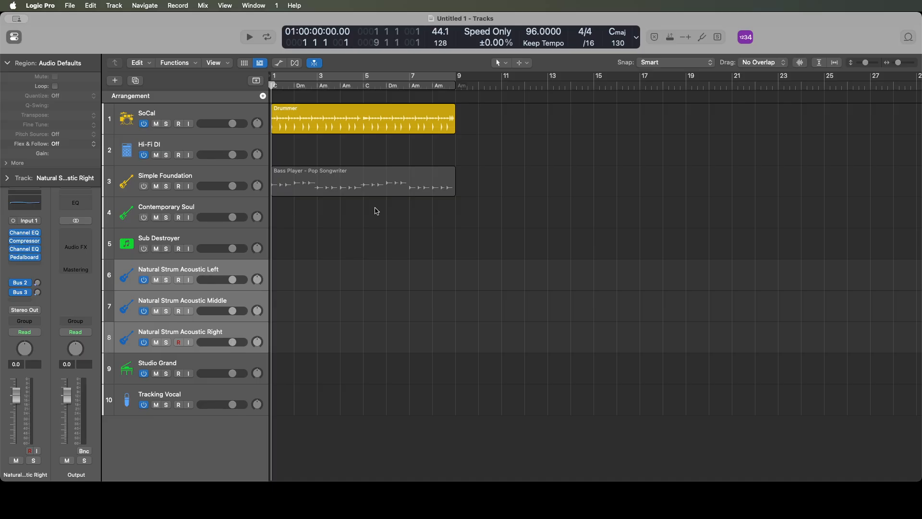
key(super+shift+d)
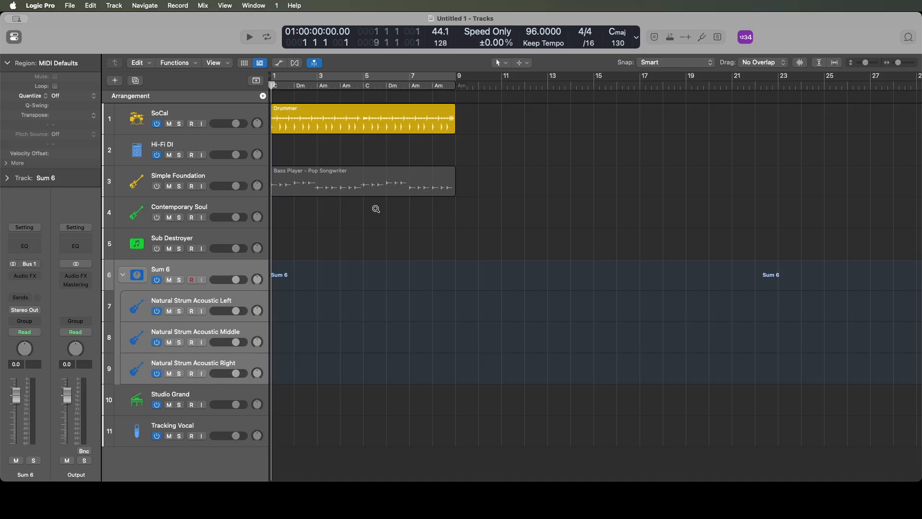
key(ctrl+alt+d)
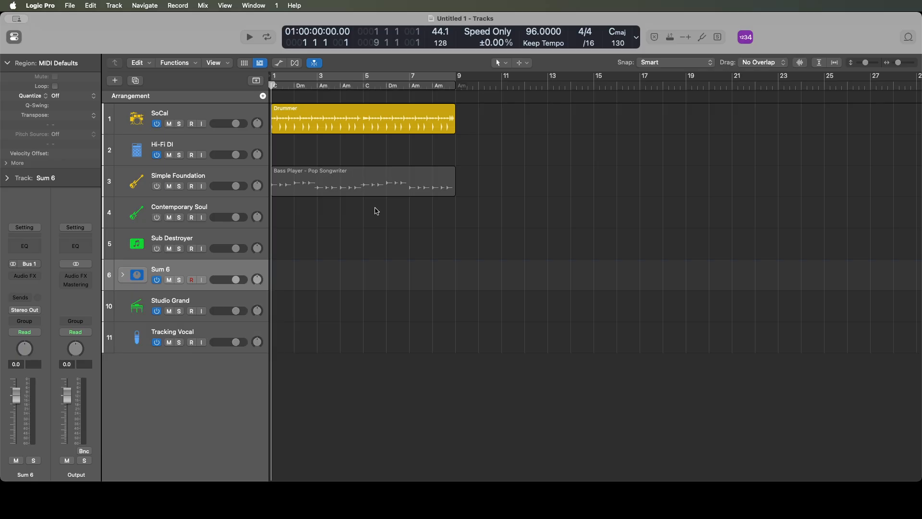
- Rename the new summing stack as Acoustic Guitar
key(Up)
key(Down)
double_click(25, 472)
text(Acoustic Guitar)
key(Return)
- Add an audio track below the Acoustic Guitar stack, load the II II II II plug-in on it and close its window
key(Up)
key(Down)
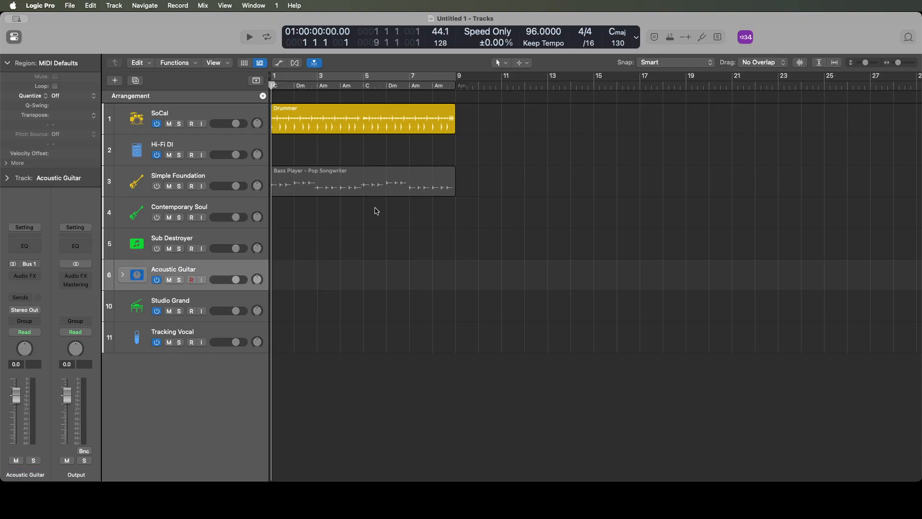
key(Down)
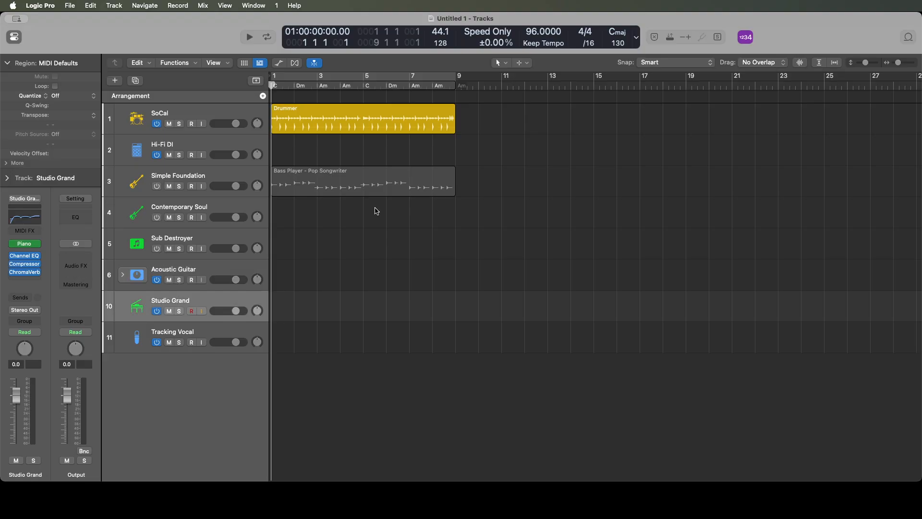
key(Up)
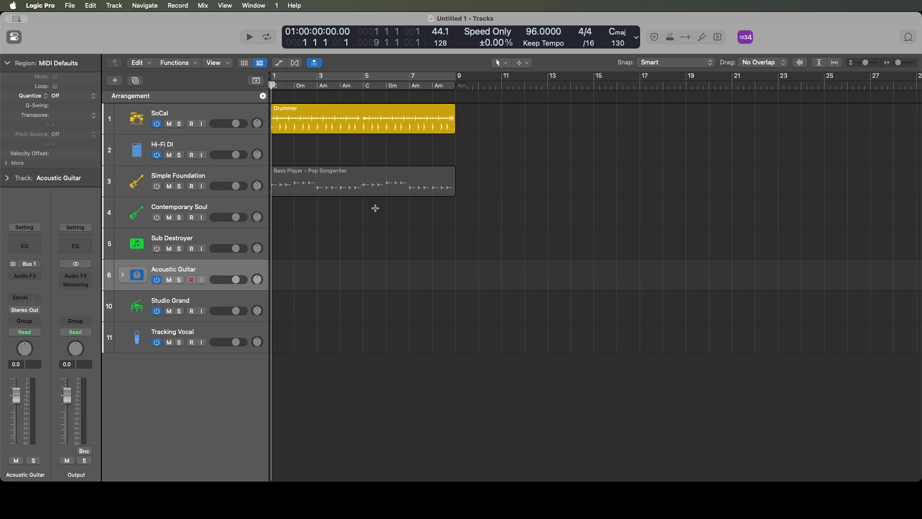
key(alt+super+a)
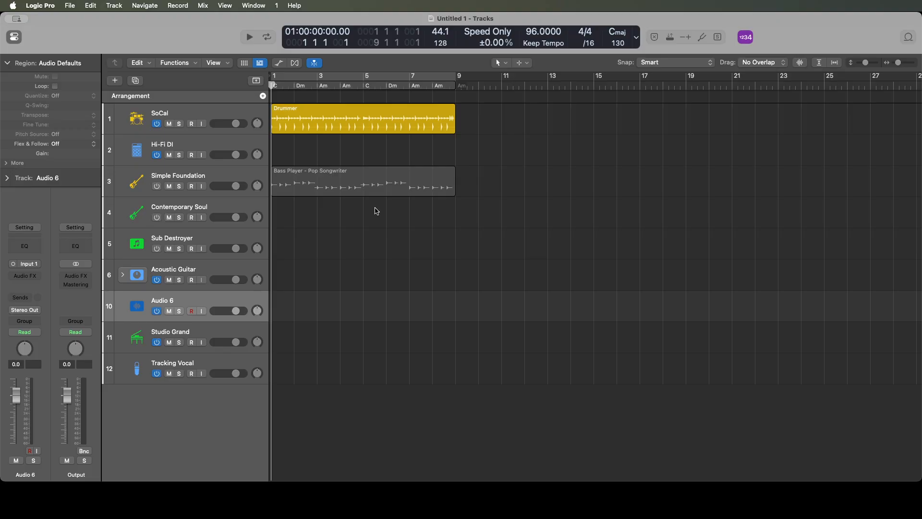
click(29, 275)
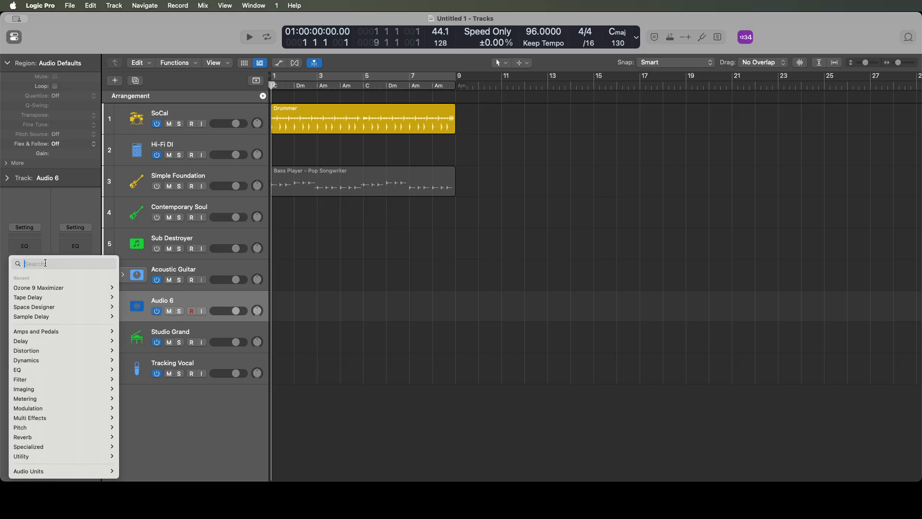
text(II)
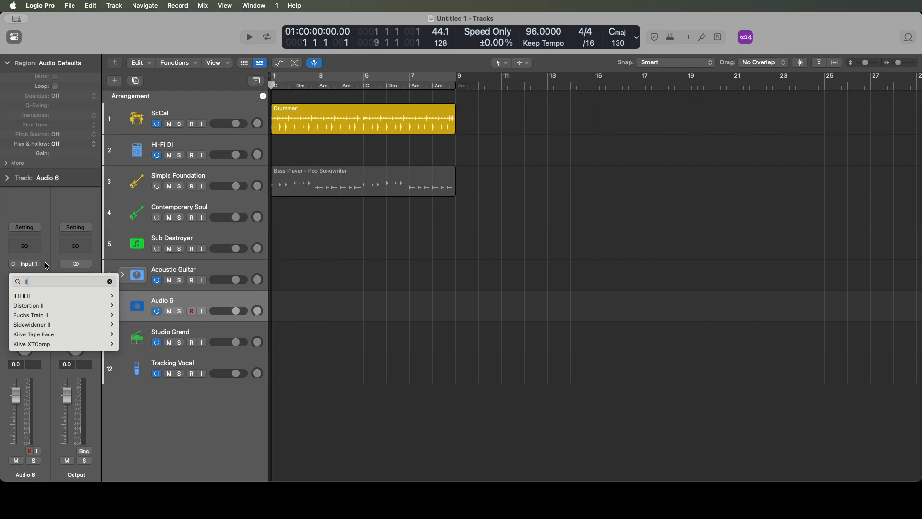
click(64, 296)
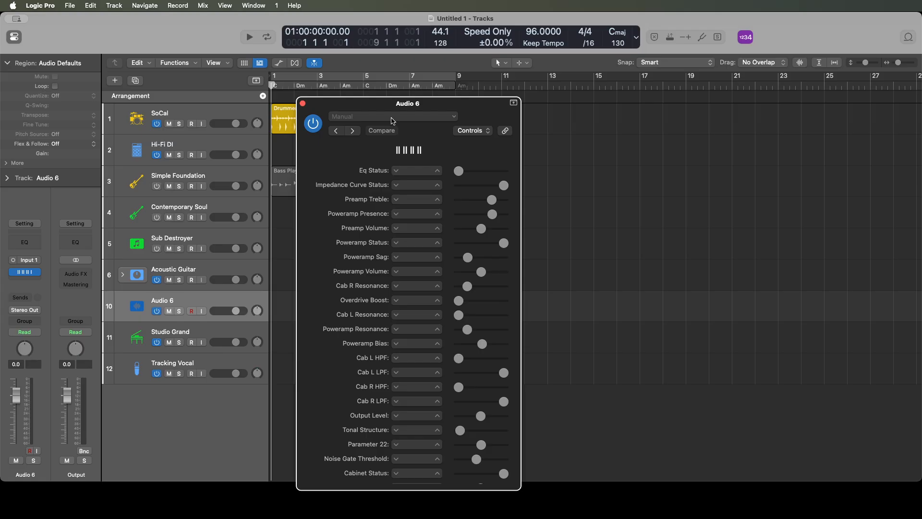
key(super+w)
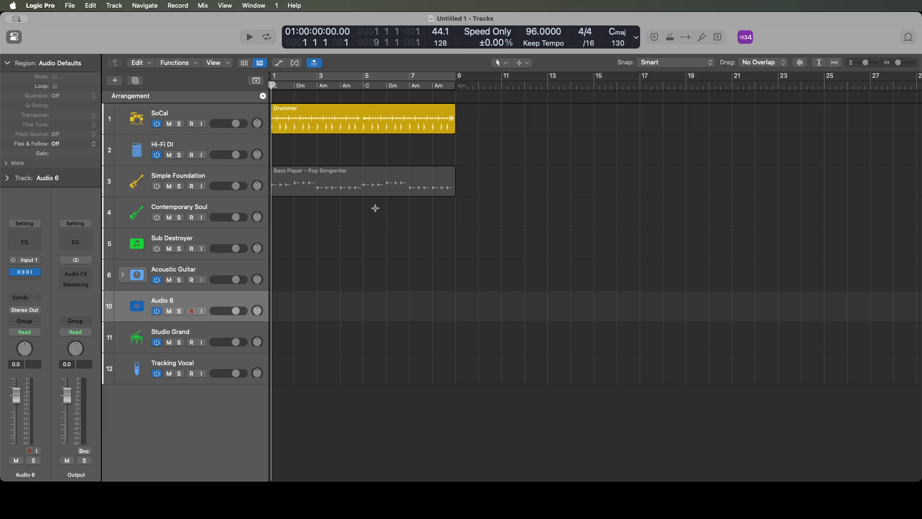
- Duplicate the Audio 6 track twice with the same plug-in settings
key(alt+super+a)
key(alt+super+a)
key(Up)
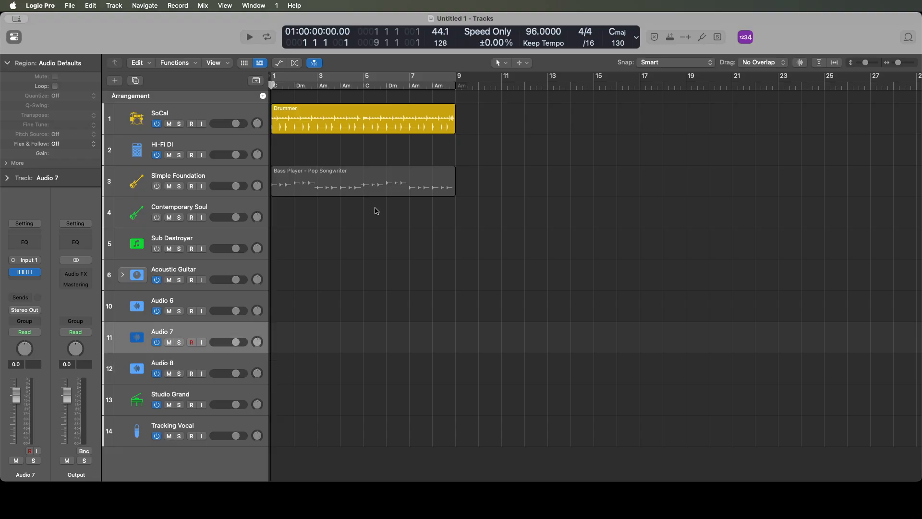
key(Up)
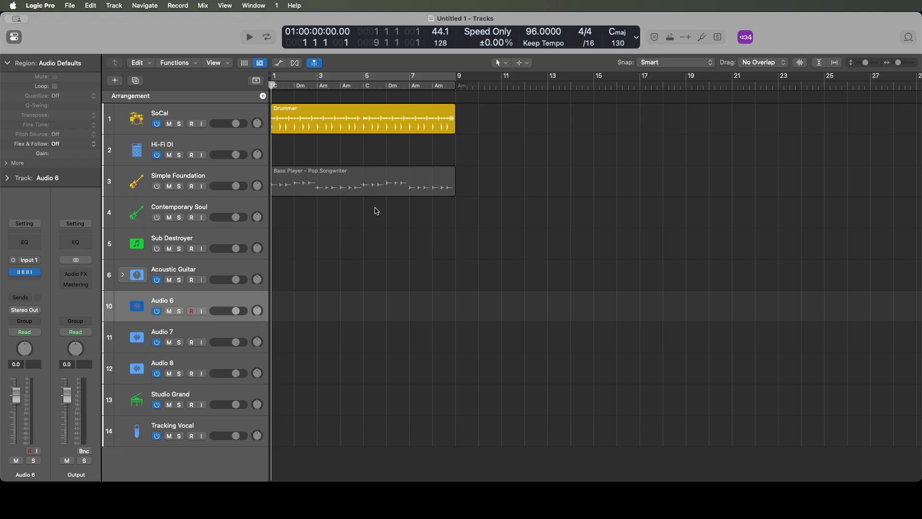
key(Up)
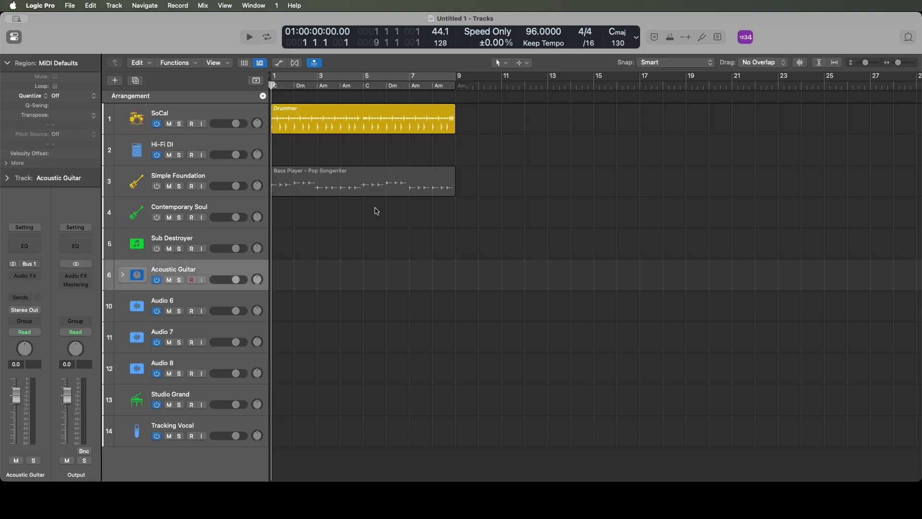
- Rename the Audio 6 track as Electric Dirty Left
key(Down)
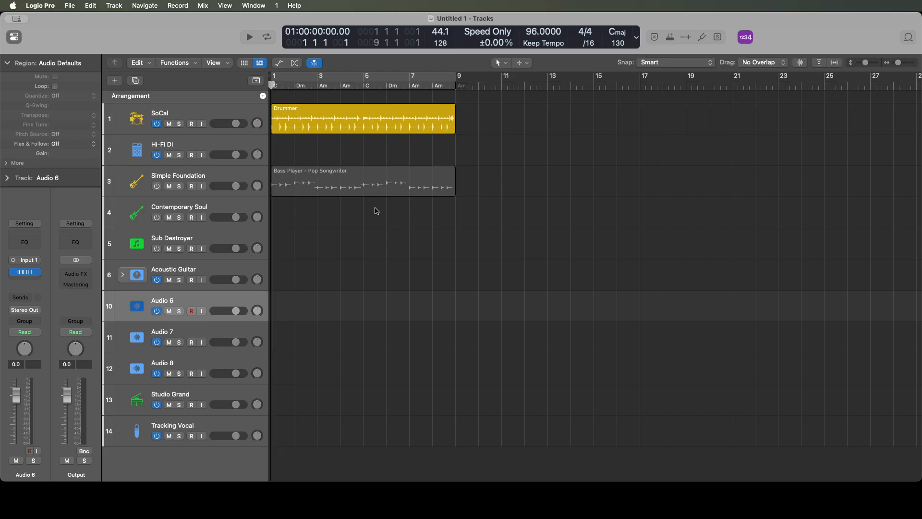
double_click(25, 472)
text(Electric)
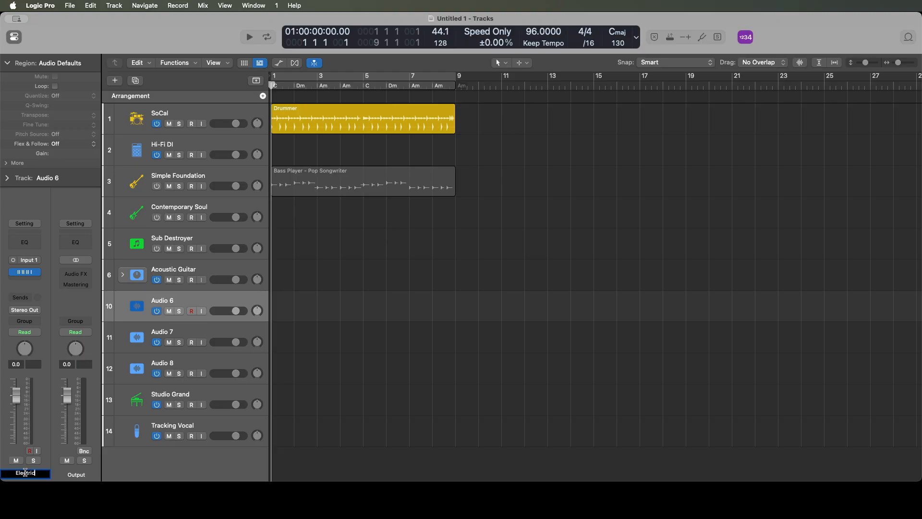
text( Dirty Left)
key(Return)
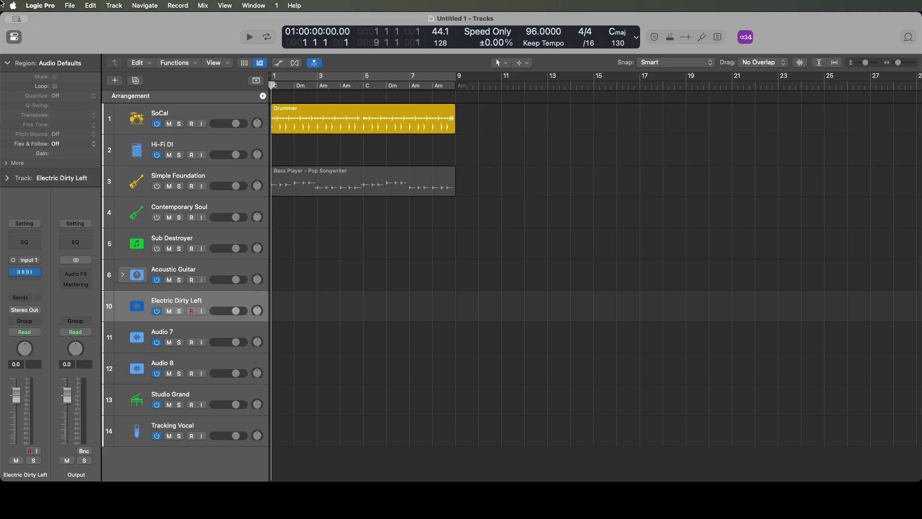
- Rename the Audio 7 track as Electric Drity Center
key(Down)
key(Up)
key(Down)
double_click(25, 473)
key(BackSpace)
text(Electric D)
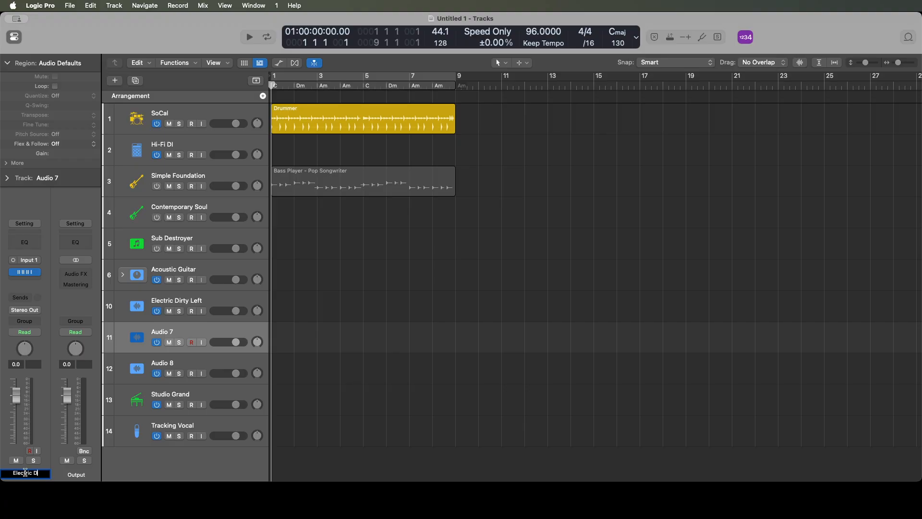
text(irty Center)
key(Return)
- Rename the Audio 8 track as Electric Dirty Right
key(Down)
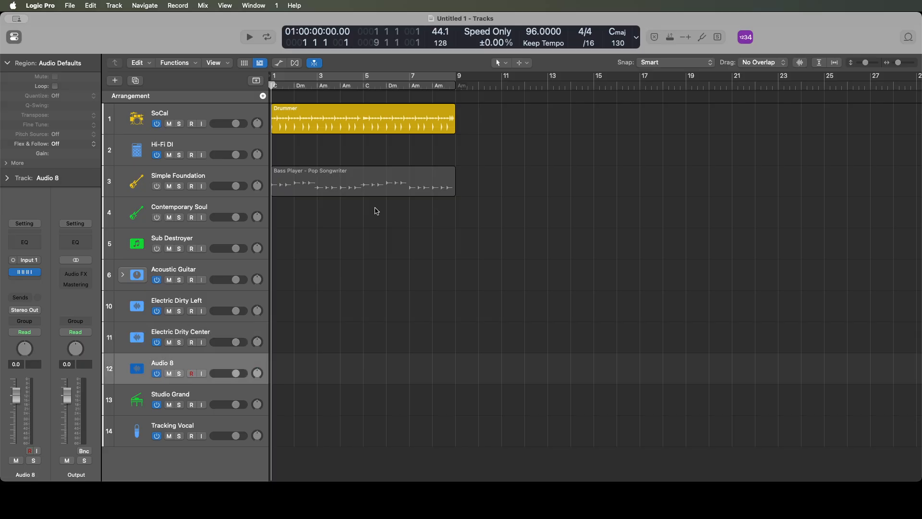
double_click(25, 474)
text(Electr)
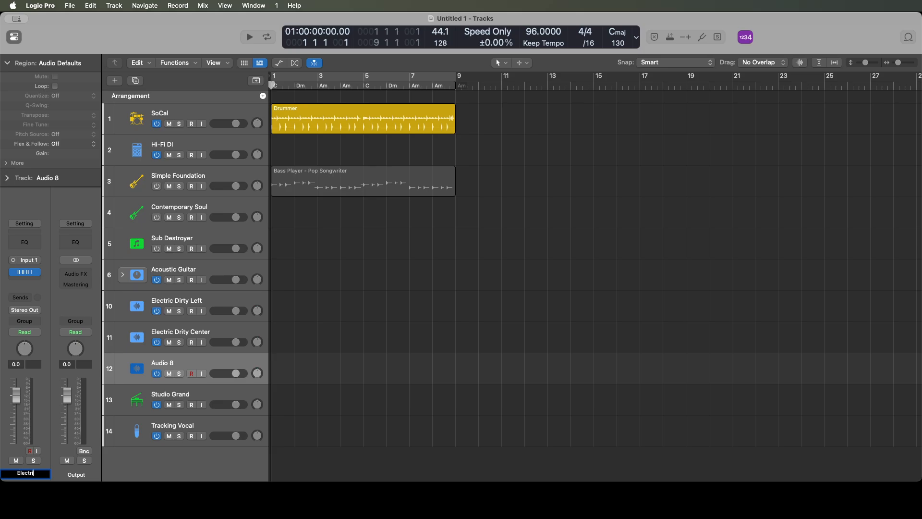
text(ic Dirty Right)
key(Return)
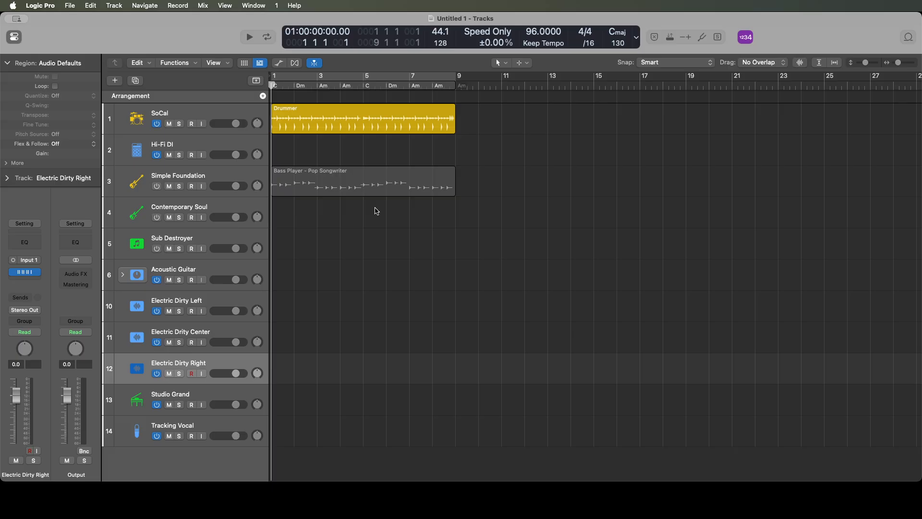
- Group the left, center and right electric guitar tracks into a summing track stack and collapse it
key(shift+Up)
key(shift+Up)
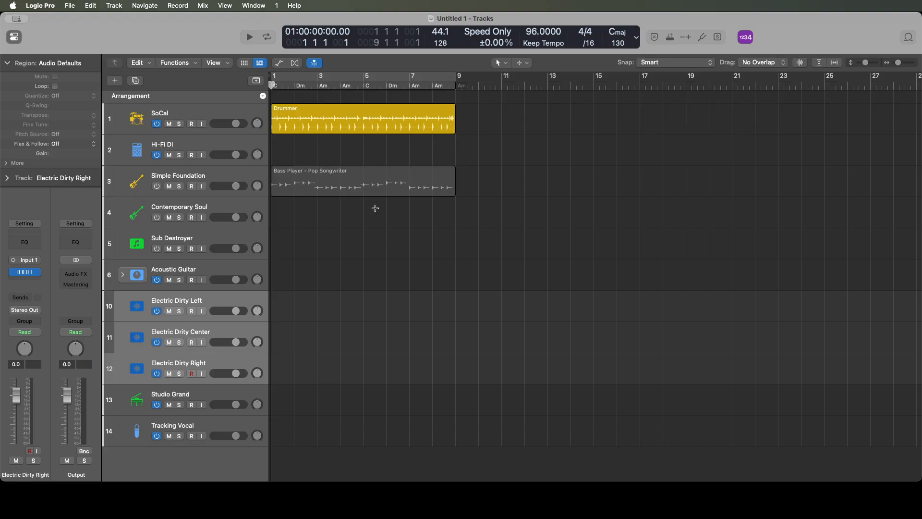
key(super+shift+d)
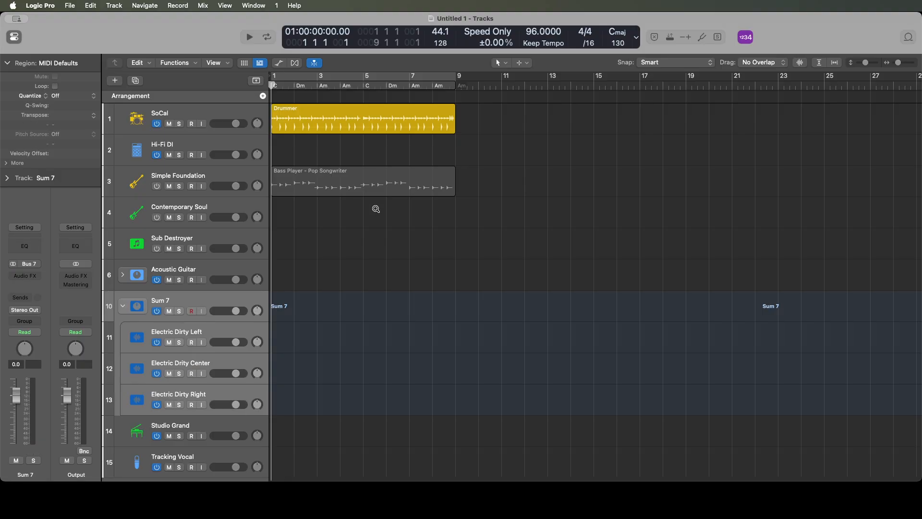
key(ctrl+alt+Left)
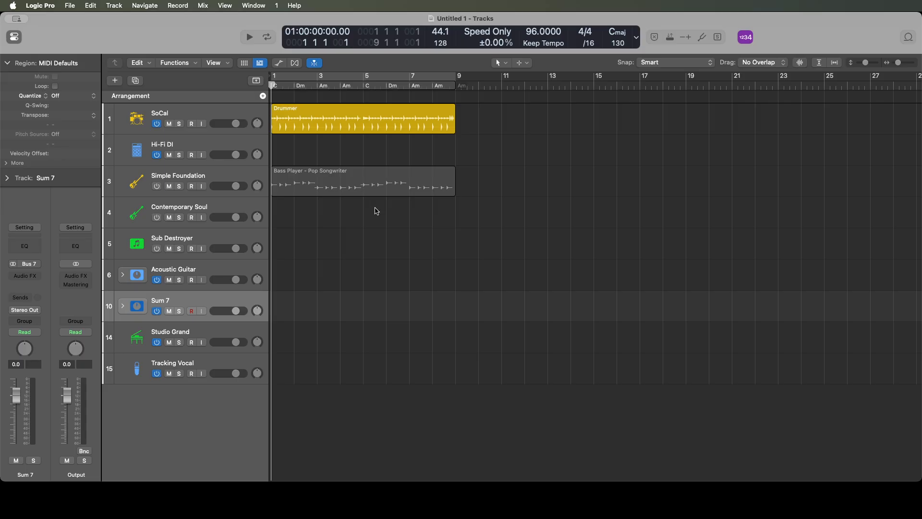
- Rename the electric guitar summing stack as Electric Guitar Dirty
double_click(25, 472)
text(Electric)
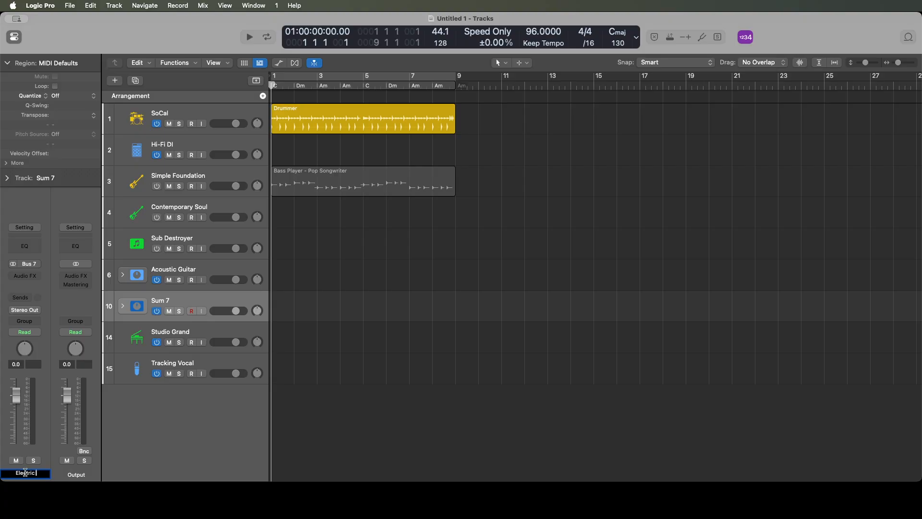
text( Guitar Dirty)
key(Return)
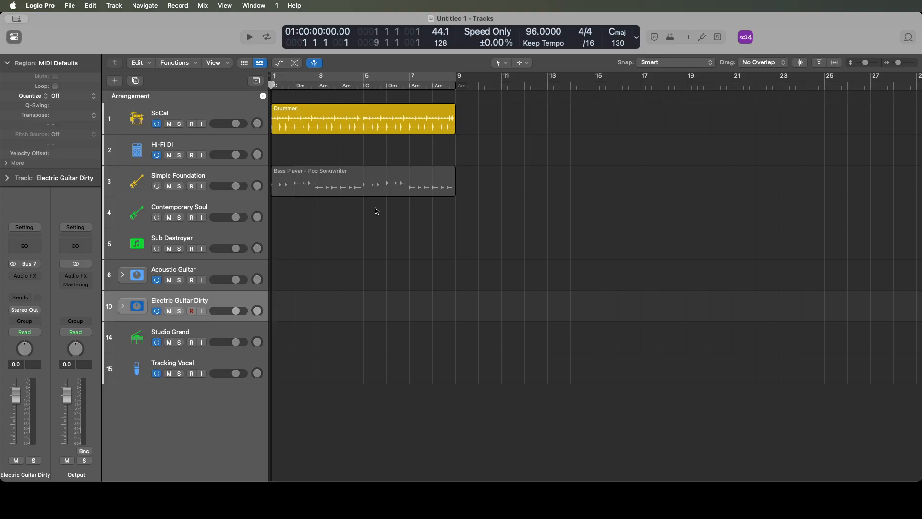
- Duplicate the Electric Guitar Dirty stack together with its tracks
key(Up)
key(Up)
key(Down)
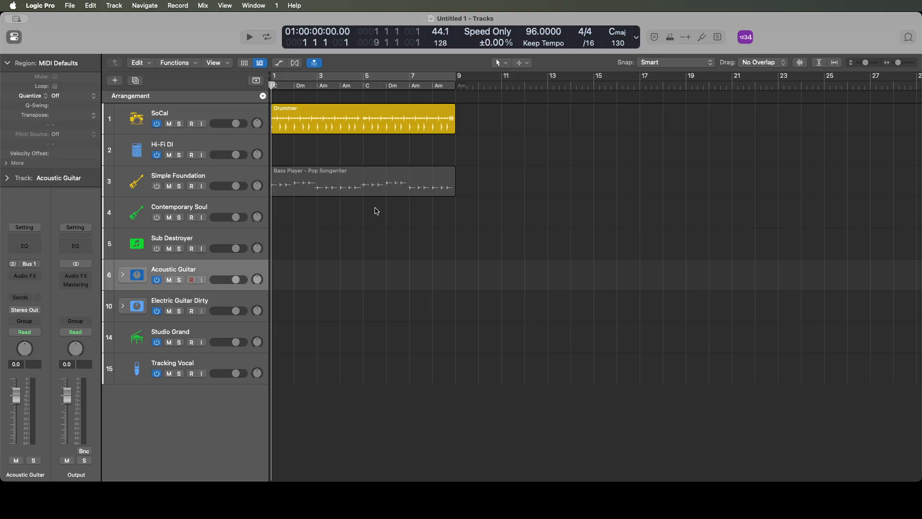
key(Down)
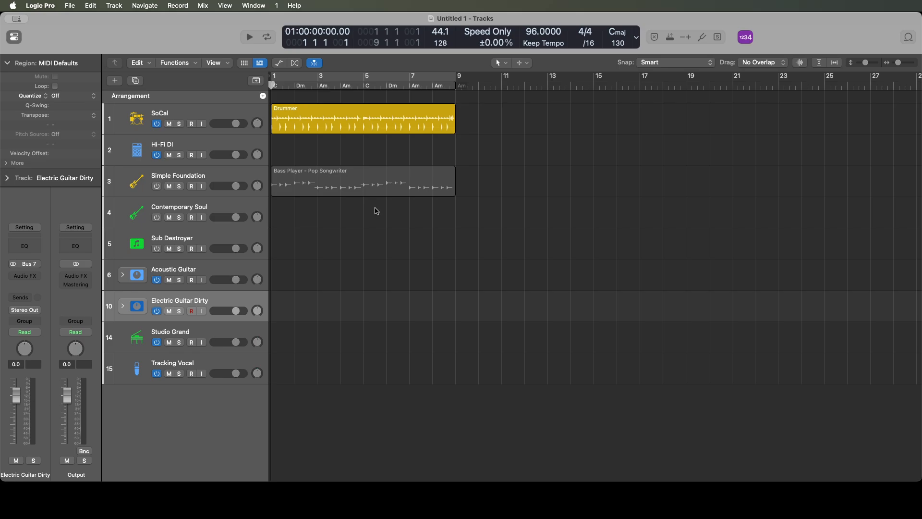
key(Down)
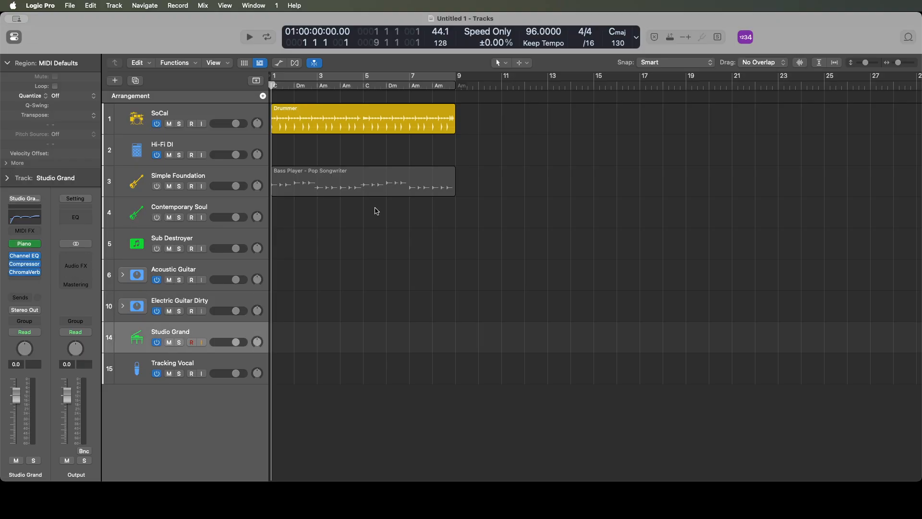
key(Up)
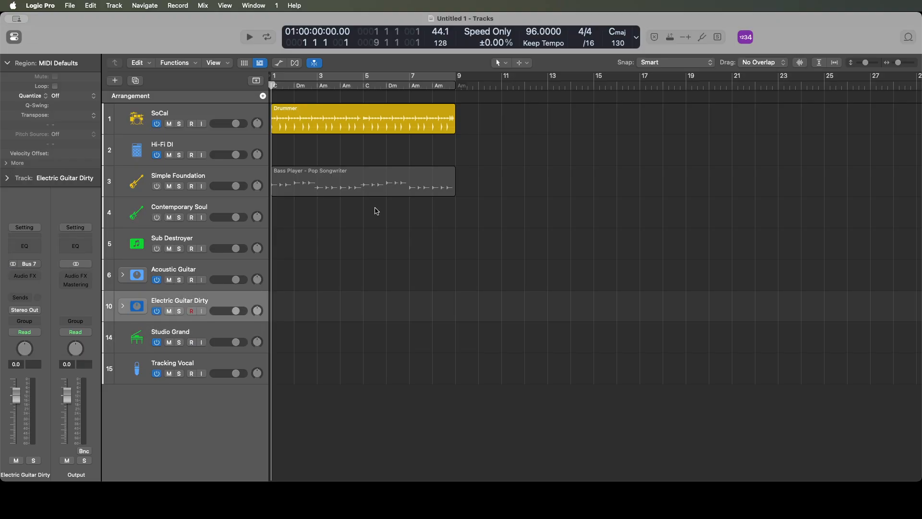
key(super+d)
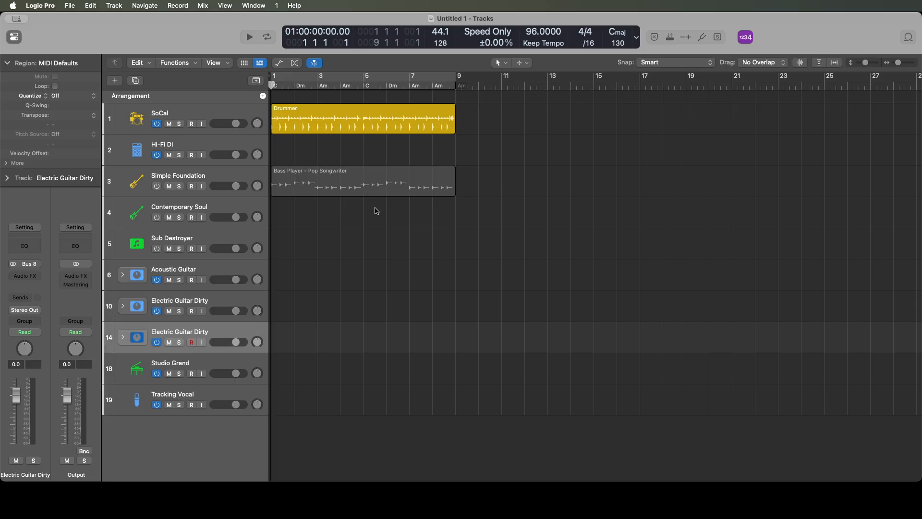
- Rename the first of the two Electric Guitar Dirty stacks as Electric Guitar Clean
key(Down)
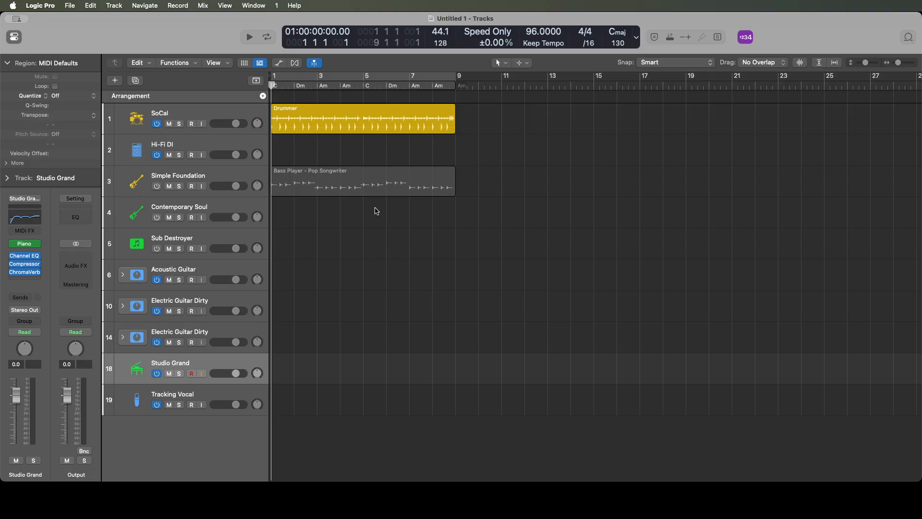
key(Up)
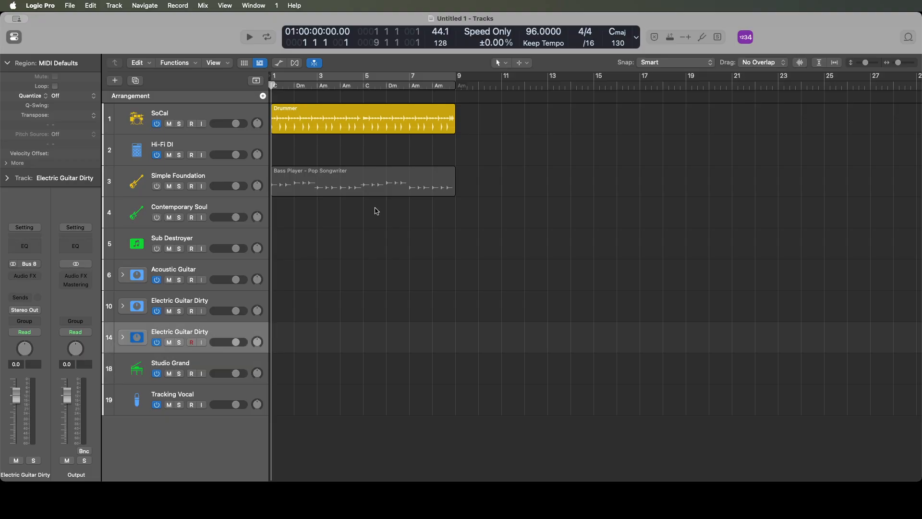
key(Up)
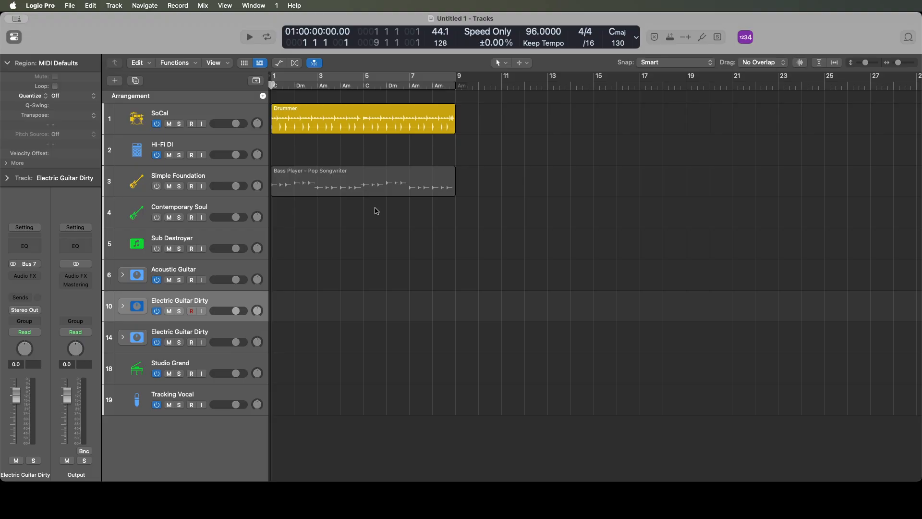
double_click(25, 474)
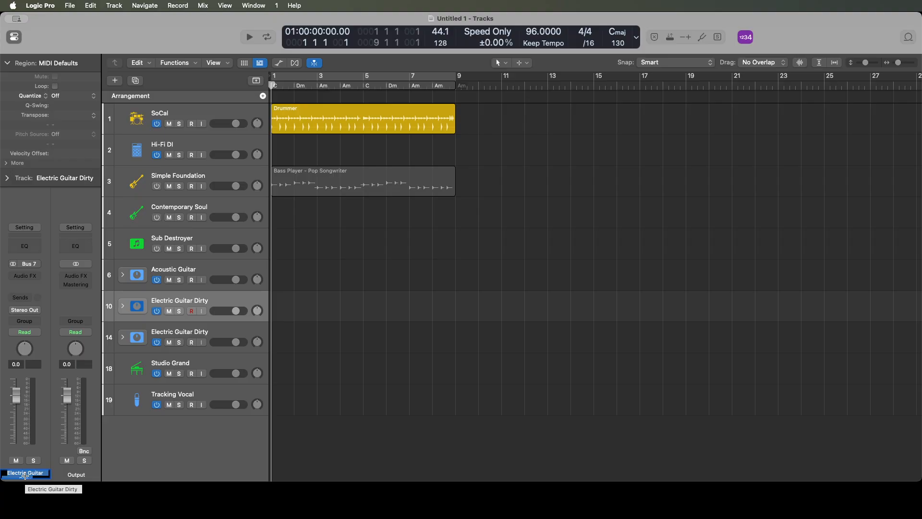
key(Right)
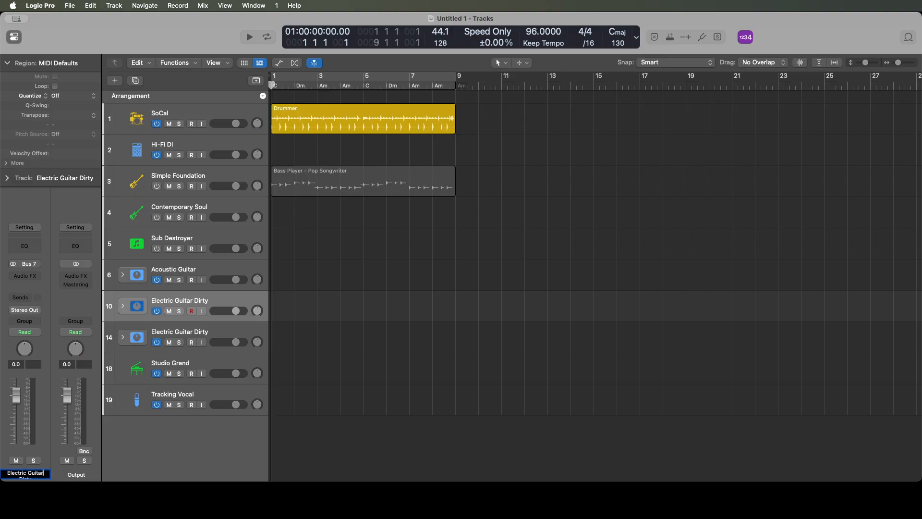
key(Down)
text(Clean)
key(Return)
- Expand the Electric Guitar Clean stack, show the left track's amp plug-in in its graphical view and set it to Mono
key(Right)
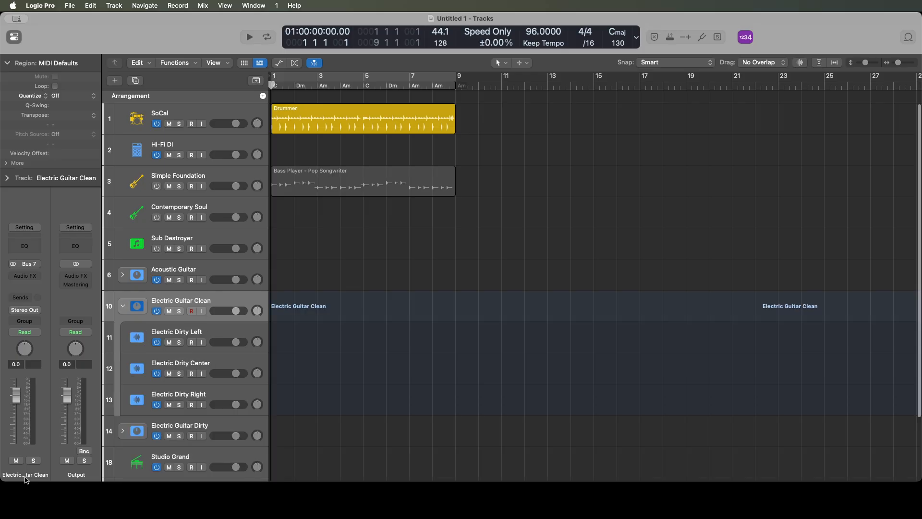
key(Down)
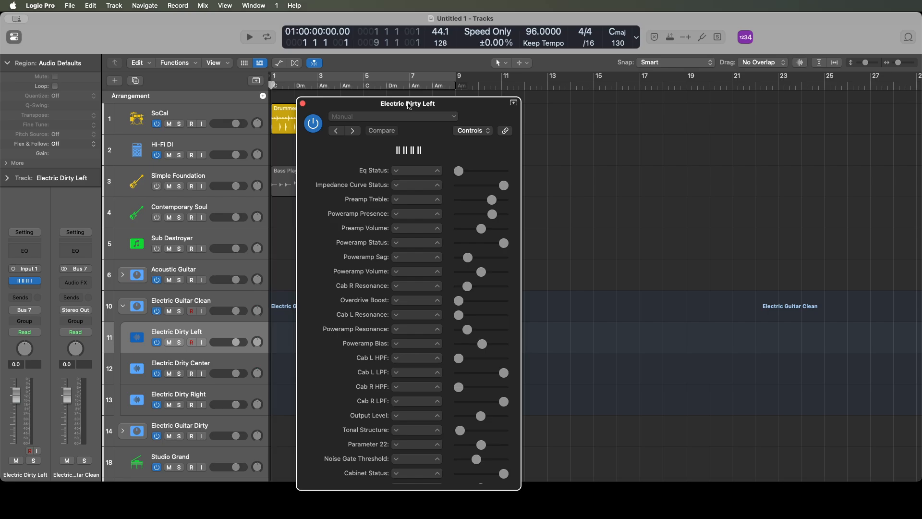
click(472, 130)
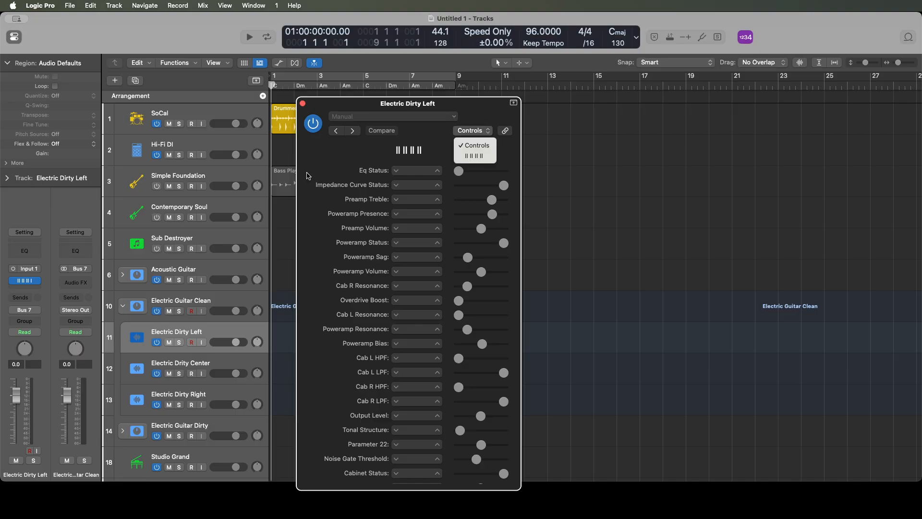
click(475, 156)
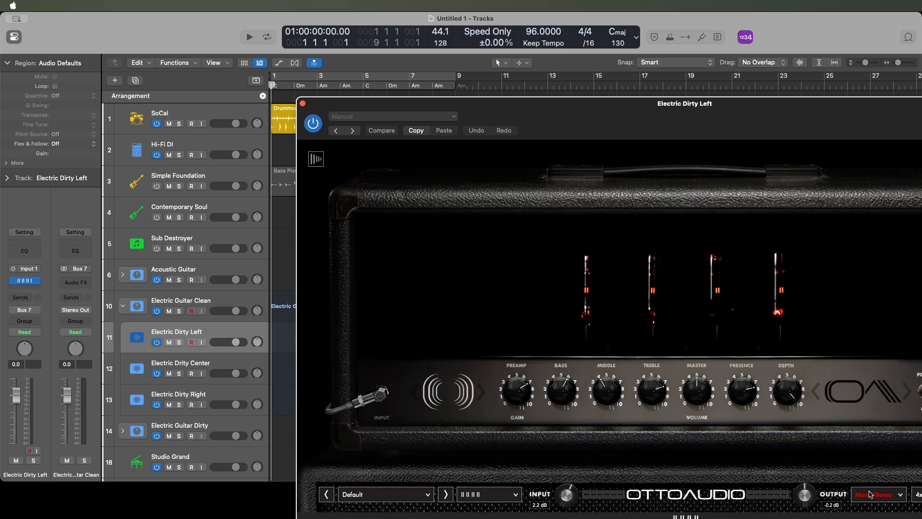
click(870, 494)
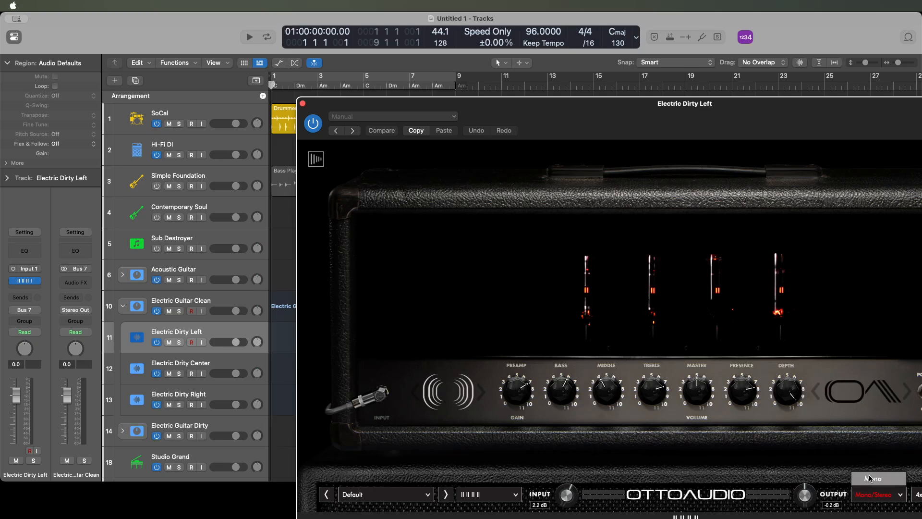
click(870, 478)
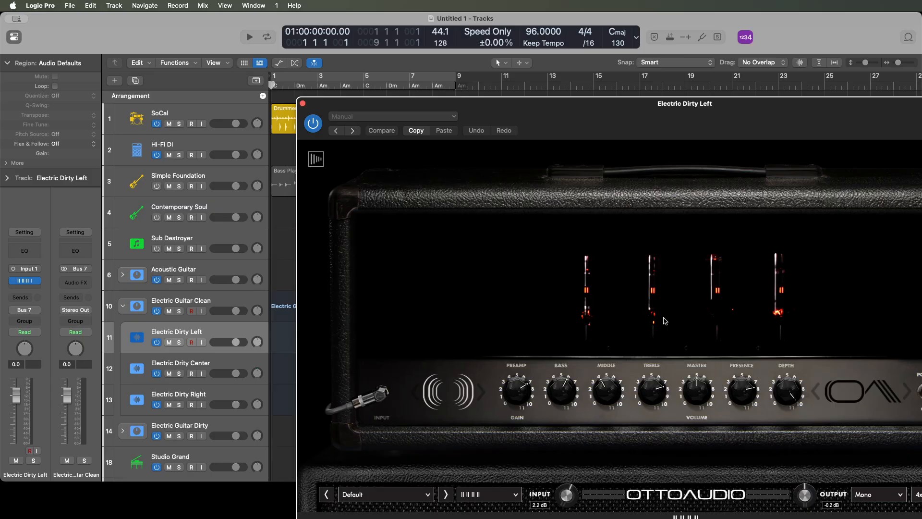
- Load the TOTALLY CLEAN preset from the AMP MATCH bank in the left track's amp plug-in and close the plug-in window
click(370, 494)
mouse_move(387, 418)
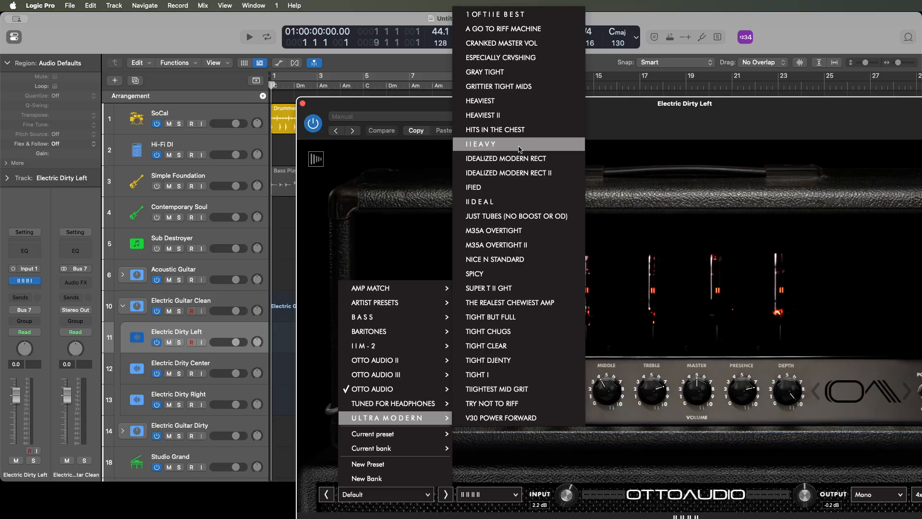
key(Down)
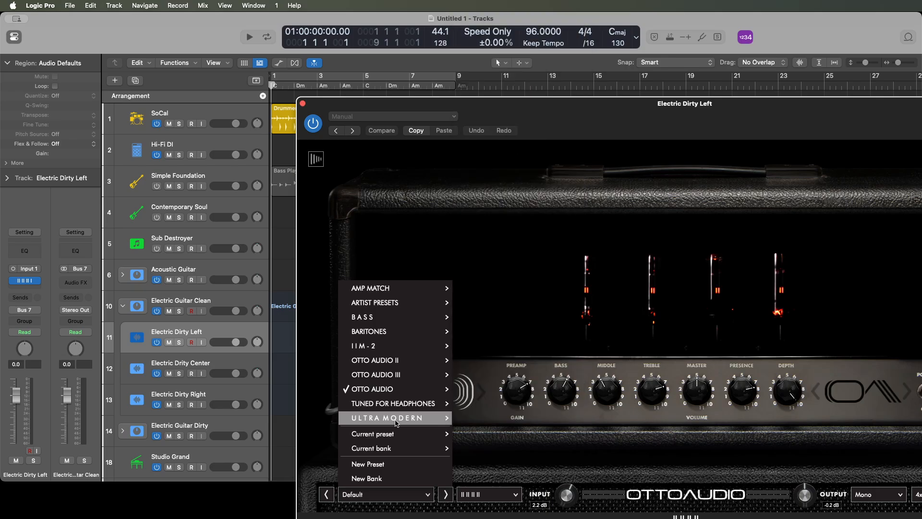
key(Down)
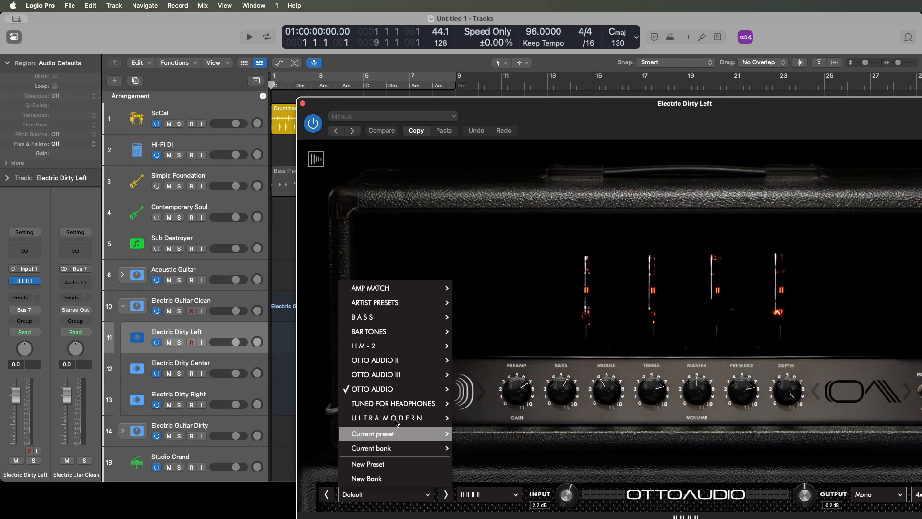
key(Down)
key(Down)
key(Down)
key(Down)
key(Down)
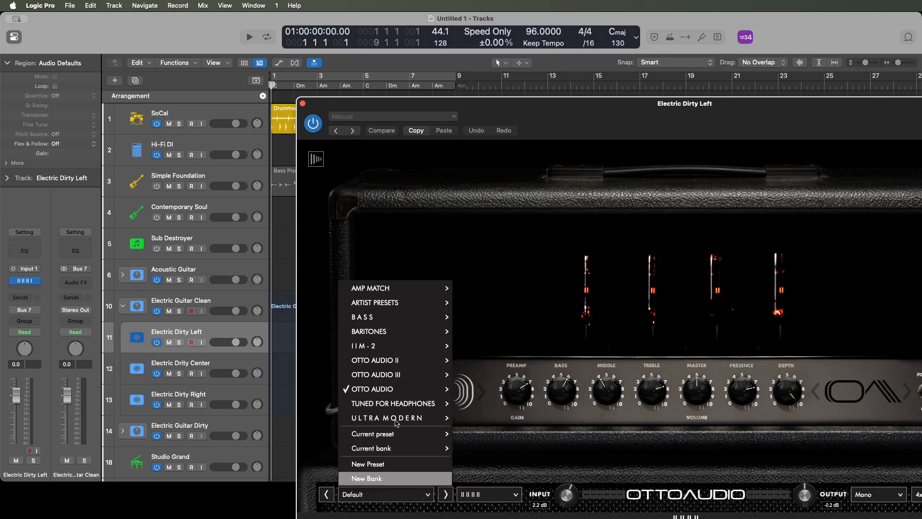
key(Up)
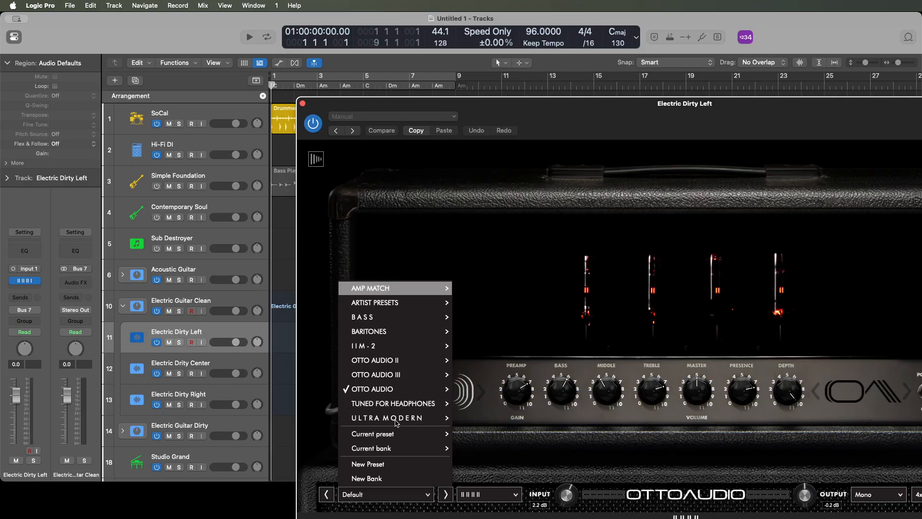
key(Right)
key(Down)
key(Down)
key(Down)
key(Down)
key(Down)
key(Down)
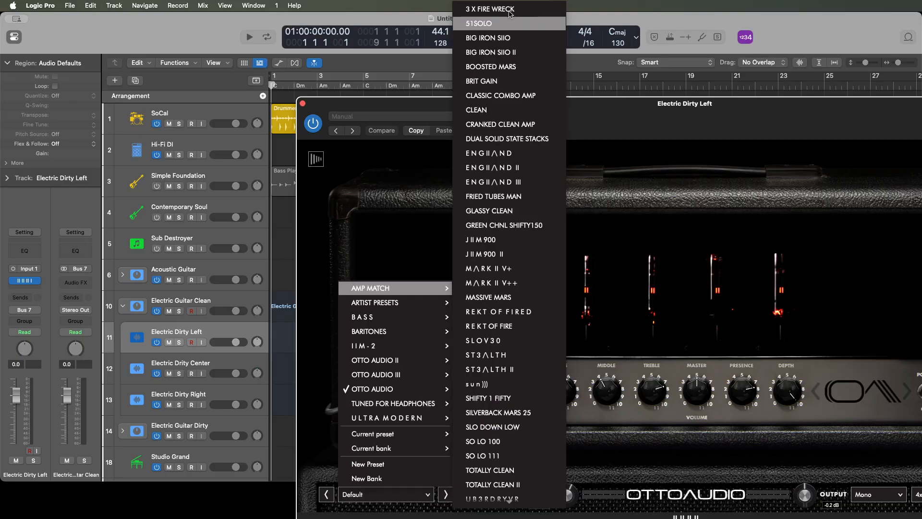
key(Down)
key(Down)
key(Down)
key(Down)
key(Down)
key(Down)
key(Down)
key(Down)
key(Down)
key(Down)
key(Down)
key(Down)
key(Down)
key(Down)
key(Down)
key(Down)
key(Down)
key(Down)
key(Down)
key(Down)
key(Down)
key(Down)
key(Down)
key(Down)
key(Down)
key(Down)
key(Down)
key(Down)
key(Down)
key(Down)
key(Down)
key(Down)
key(Down)
key(Down)
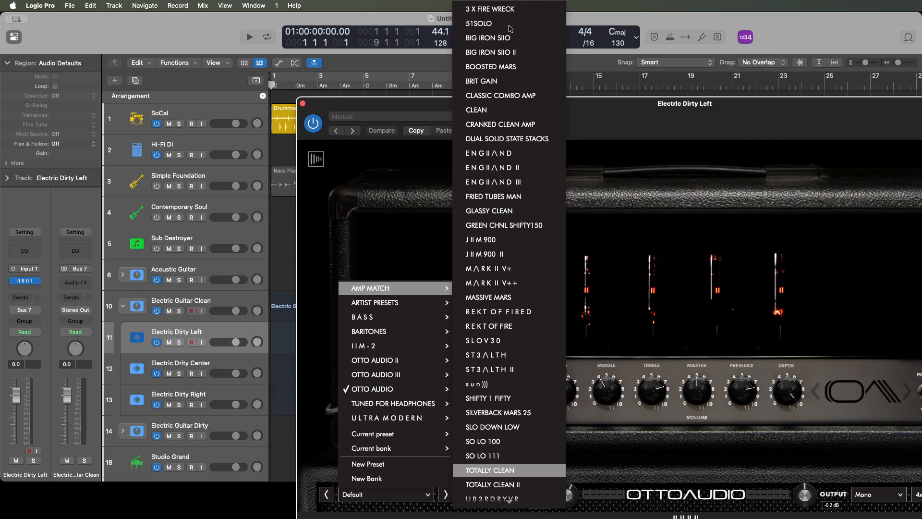
key(Return)
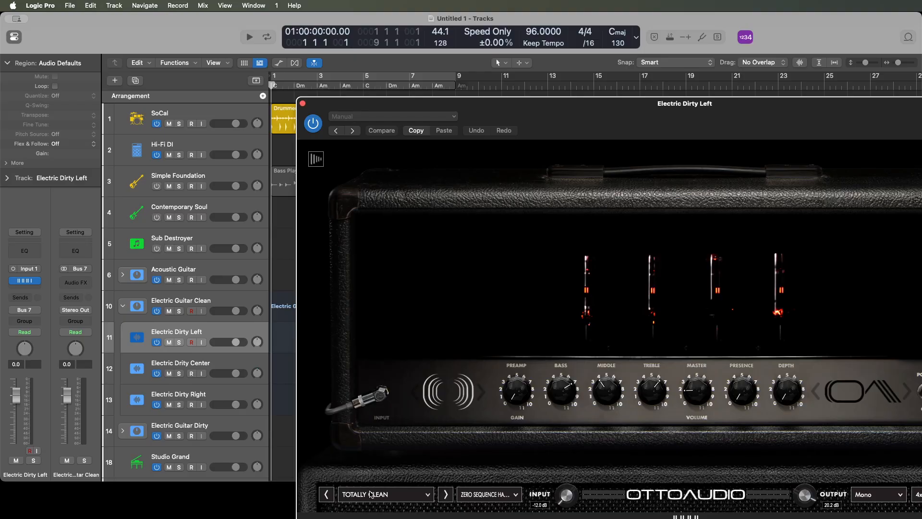
key(super+w)
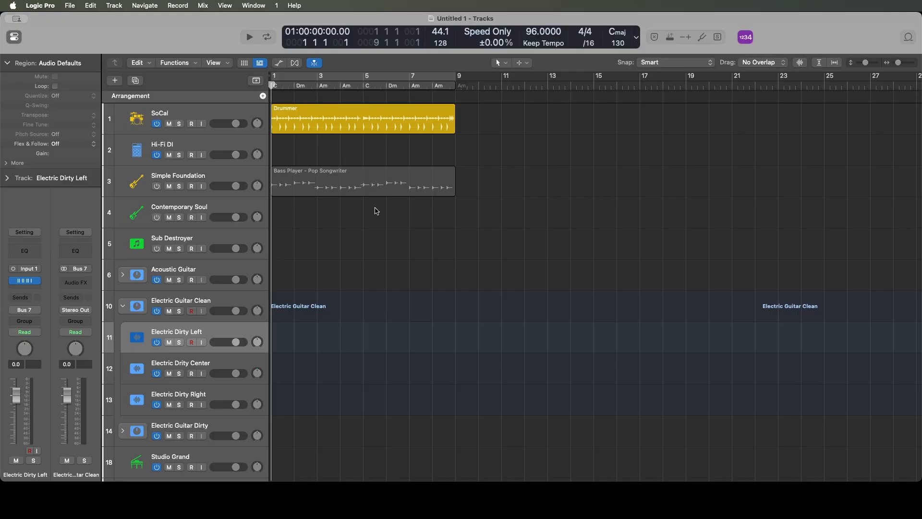
- Rename the left track of the Electric Guitar Clean stack as Electric Clean Left
key(shift+Return)
key(Left)
key(alt+Right)
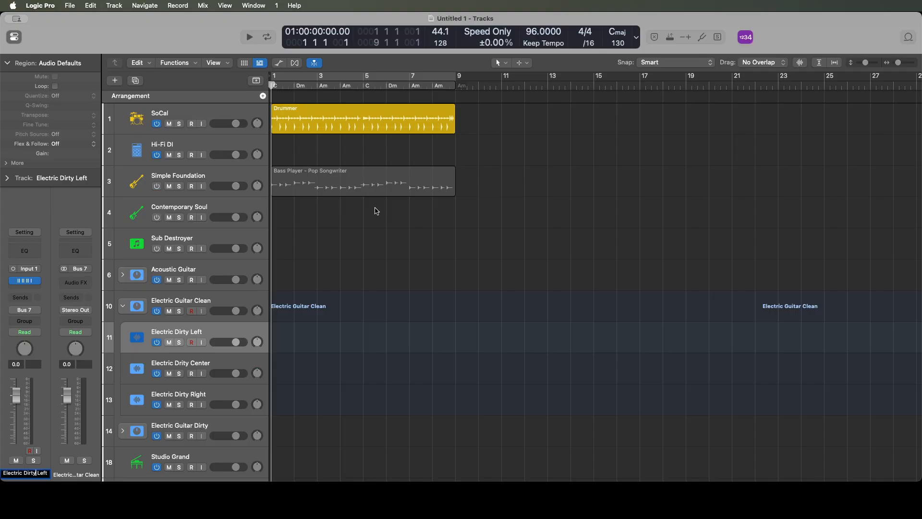
key(alt+shift+Left)
text(Clean)
key(Return)
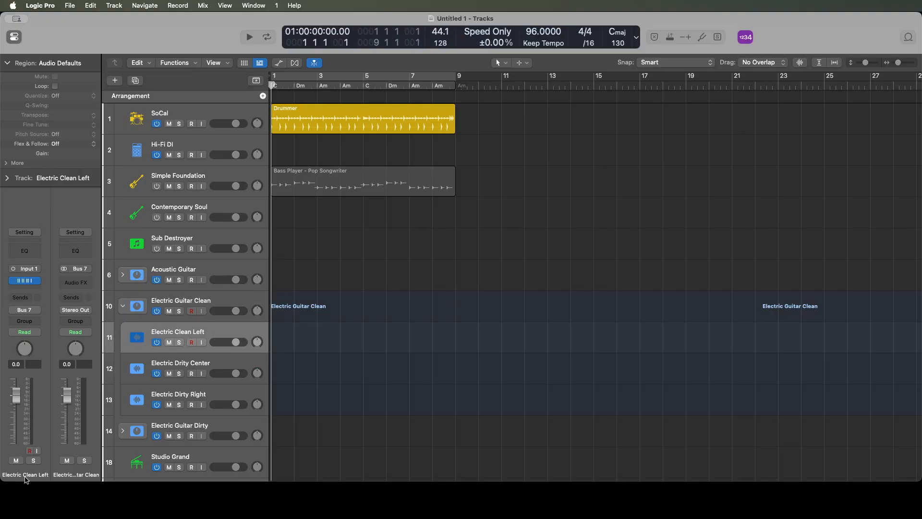
- Rename the center track of the Electric Guitar Clean stack as Electric Clean Center
key(Down)
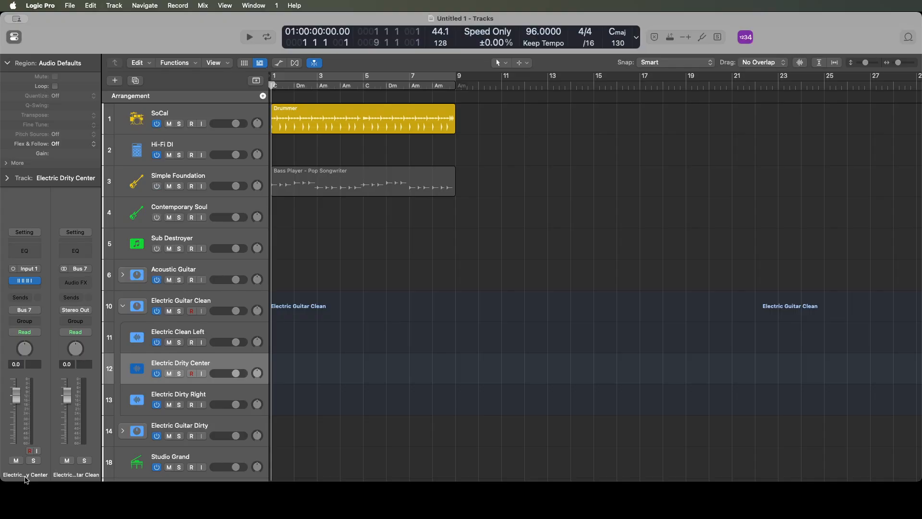
double_click(26, 475)
click(25, 475)
double_click(26, 475)
text(Clean)
key(Return)
- Rename the right track of the Electric Guitar Clean stack as Electric Clean Right
key(Down)
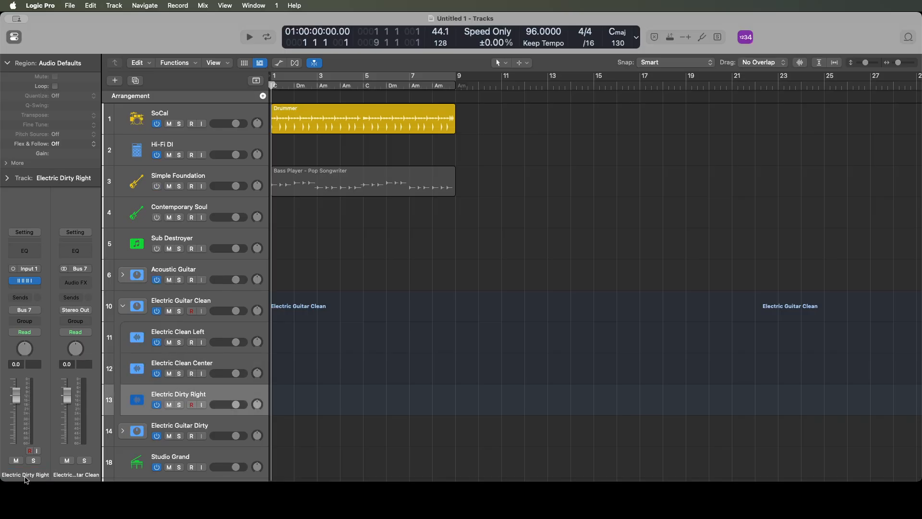
double_click(25, 478)
click(24, 475)
key(alt+Left)
key(alt+Left)
key(shift+alt+Right)
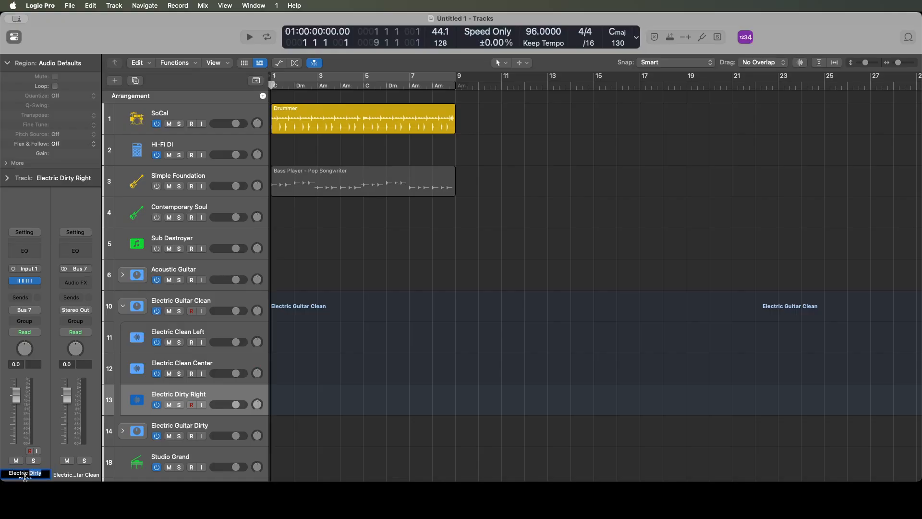
text(Clean)
key(Return)
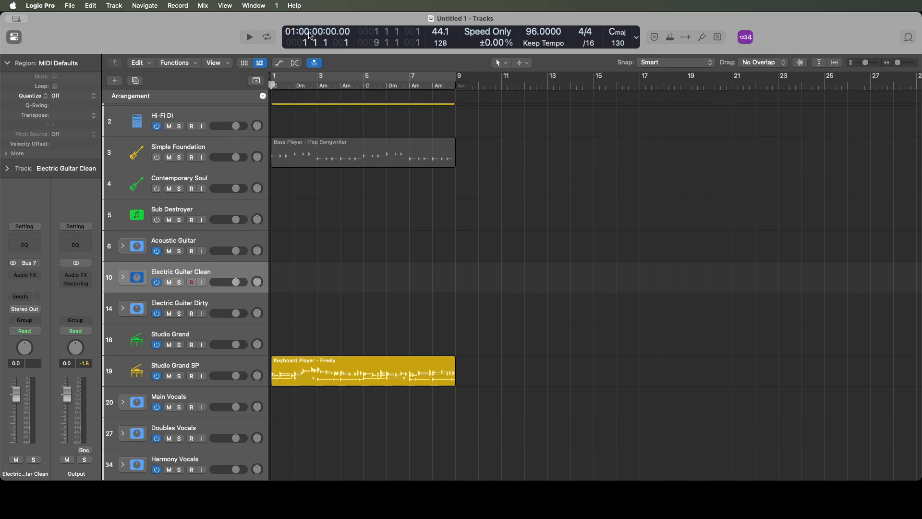
- Expand the Acoustic Guitar stack and pan the Natural Strum Acoustic Left track to the left
key(Up)
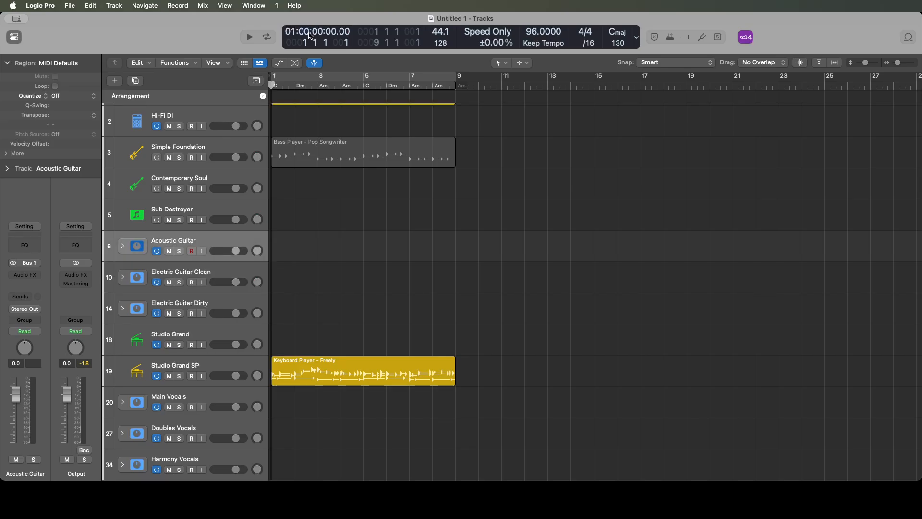
key(Right)
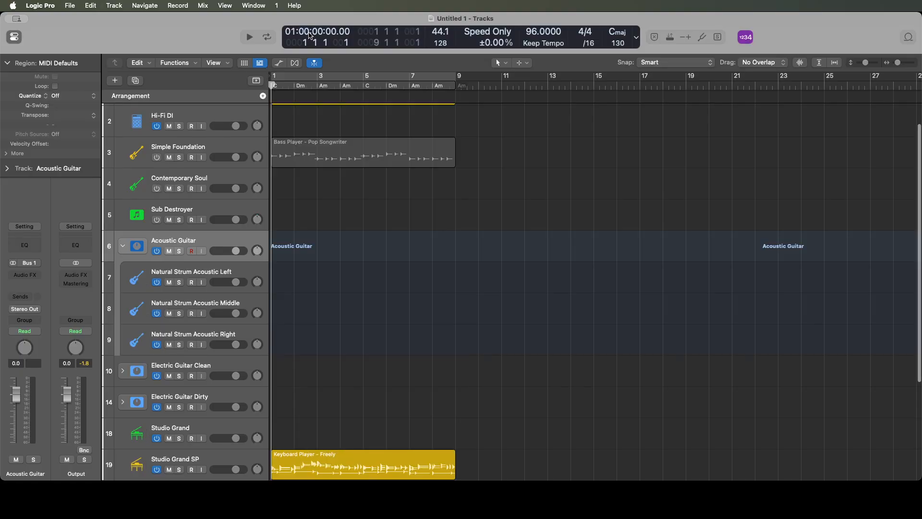
key(Down)
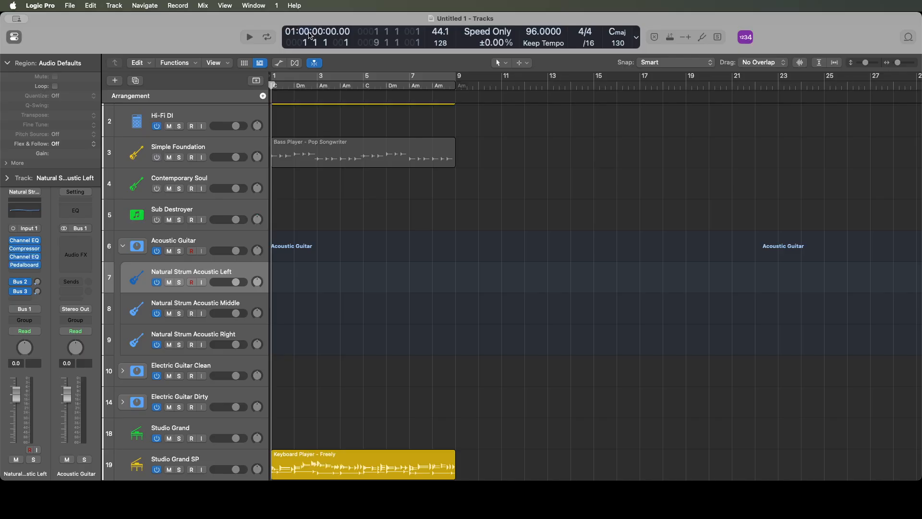
key(ctrl+Left)
key(ctrl+Left)
key(Down)
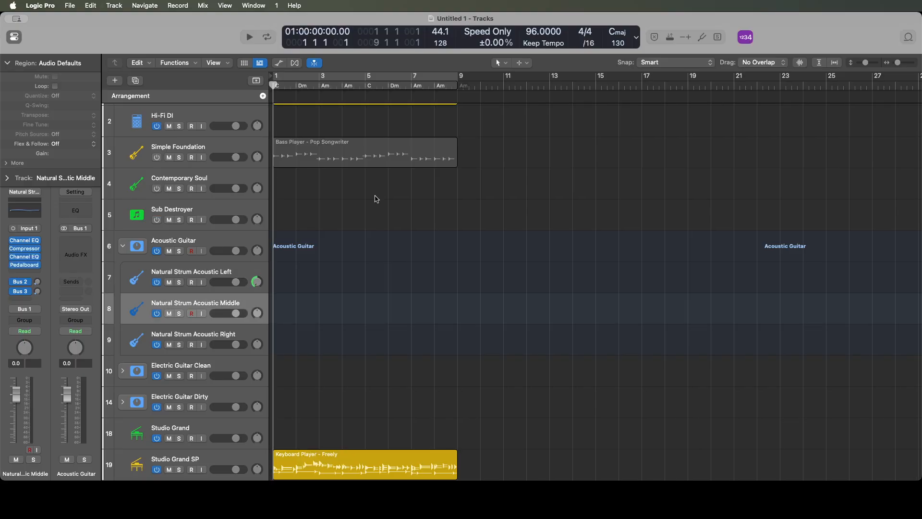
- Rename the Natural Strum Acoustic Middle track as Natural Strum Acoustic Center
double_click(25, 473)
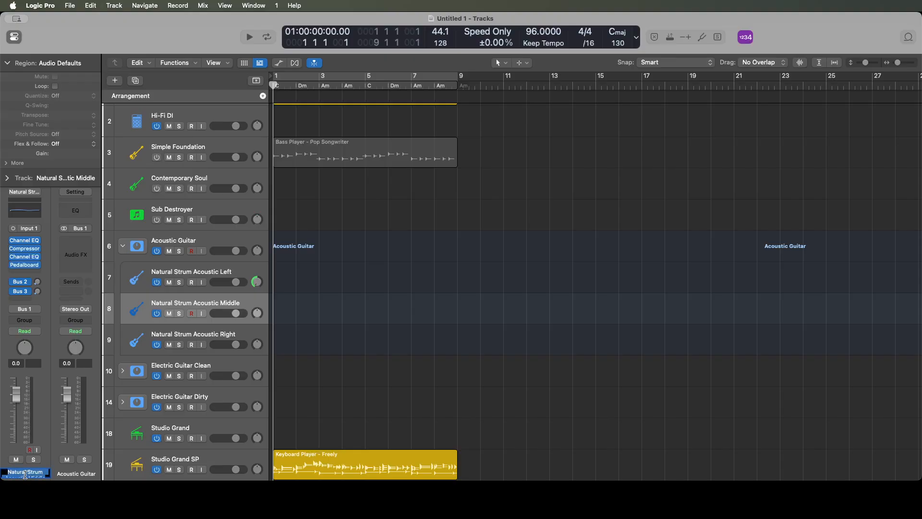
key(Right)
key(alt+shift+Left)
text(nter)
key(Return)
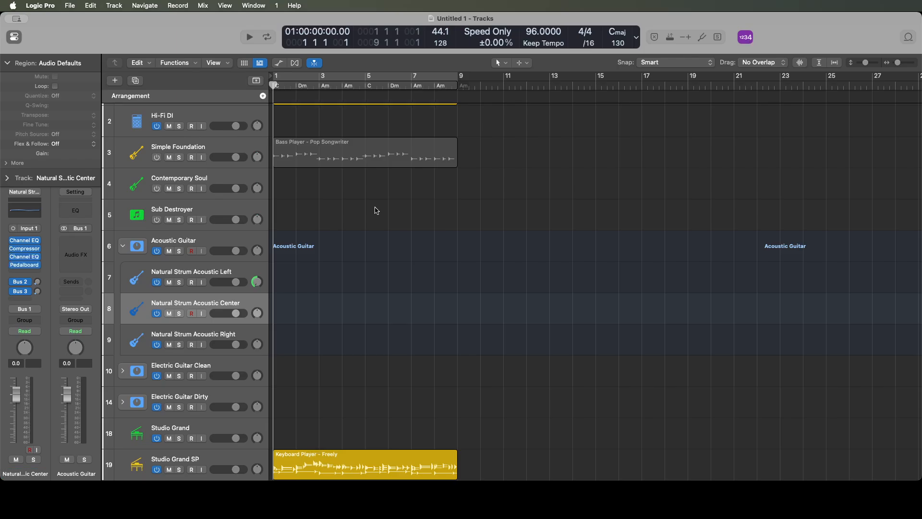
- Pan the Natural Strum Acoustic Right track to +63 and collapse the Acoustic Guitar stack
key(Down)
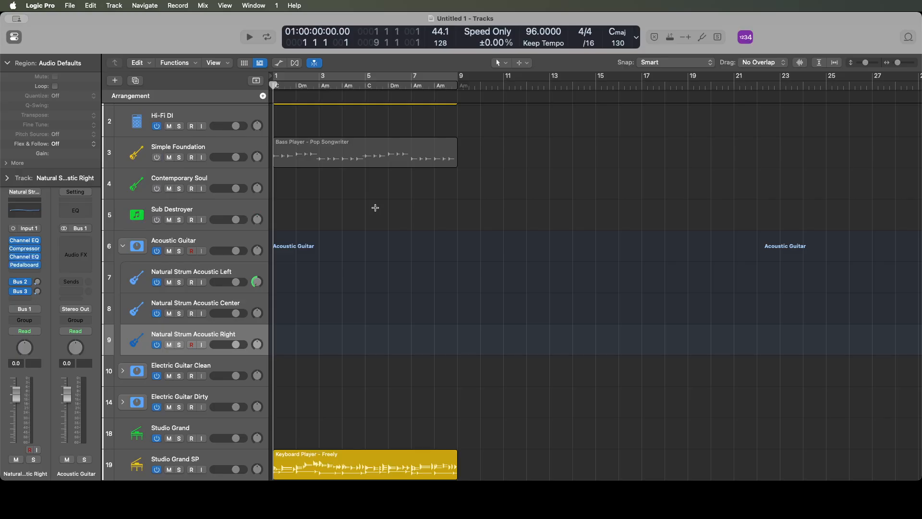
key(super+Right)
key(ctrl+super+Right)
key(ctrl+super+Right)
key(ctrl+super+Right)
key(ctrl+super+Right)
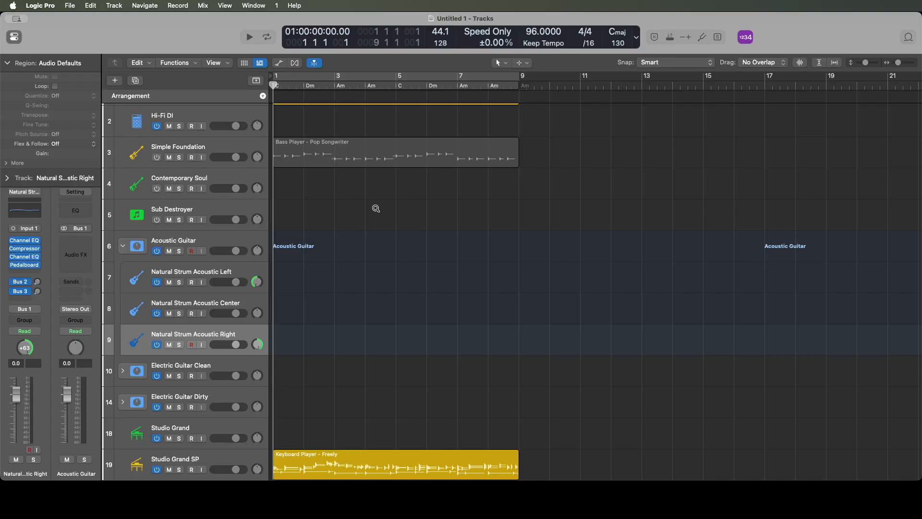
key(ctrl+alt+Left)
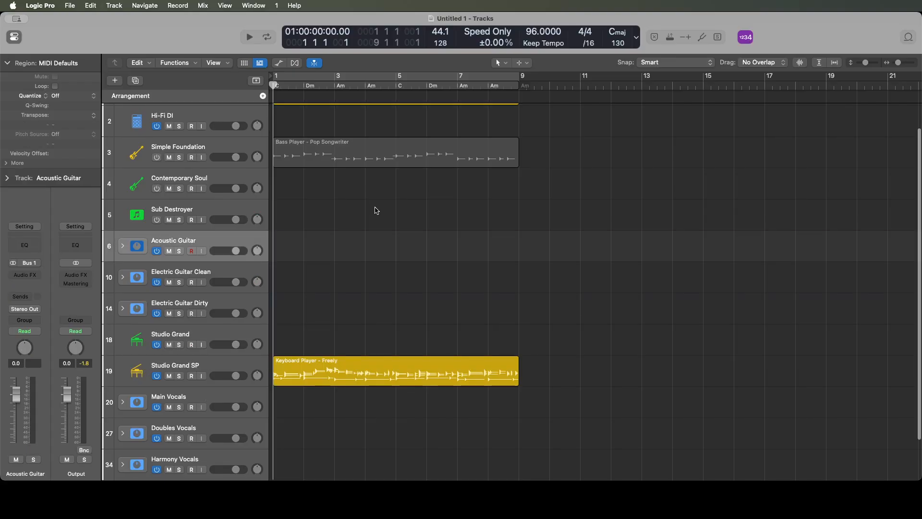
- Expand the Electric Guitar Clean stack and pan the Electric Clean Left track to the left
key(Down)
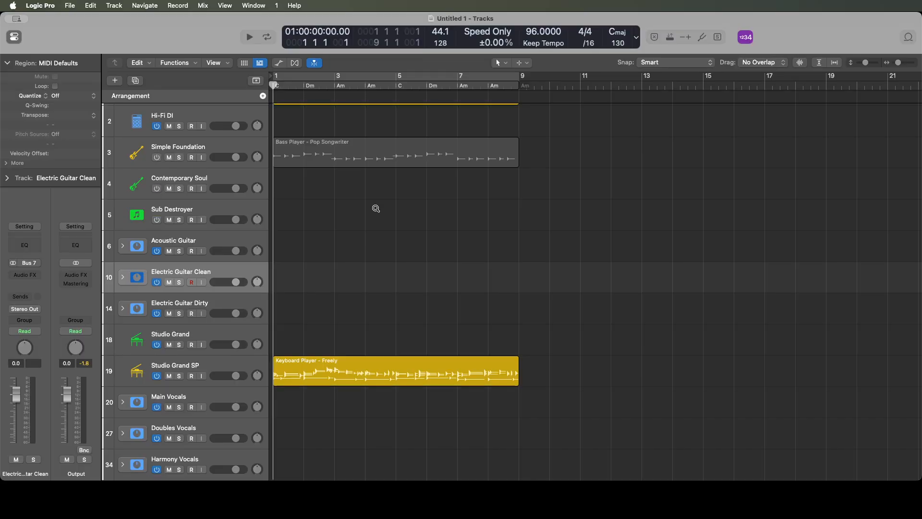
key(ctrl+alt+Right)
key(Down)
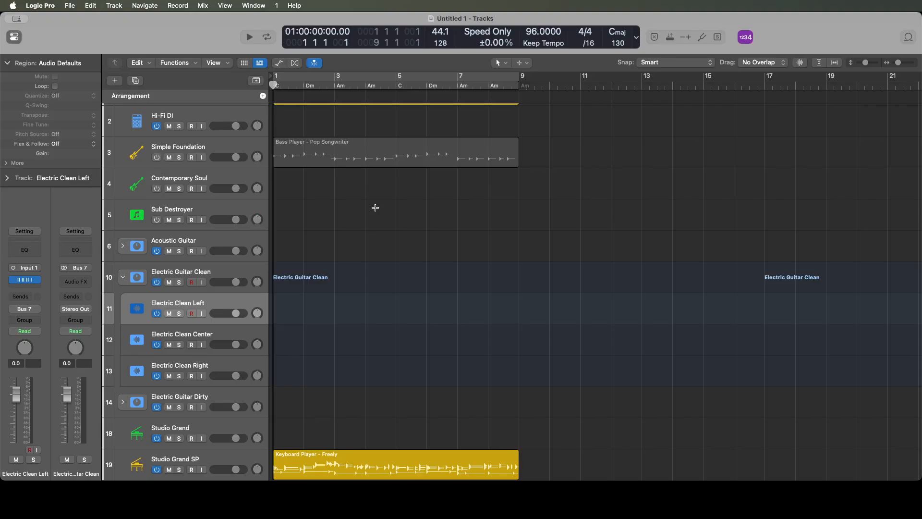
key(super+Left)
- Pan the Electric Clean Right track to +63 and collapse the Electric Guitar Clean stack
key(Down)
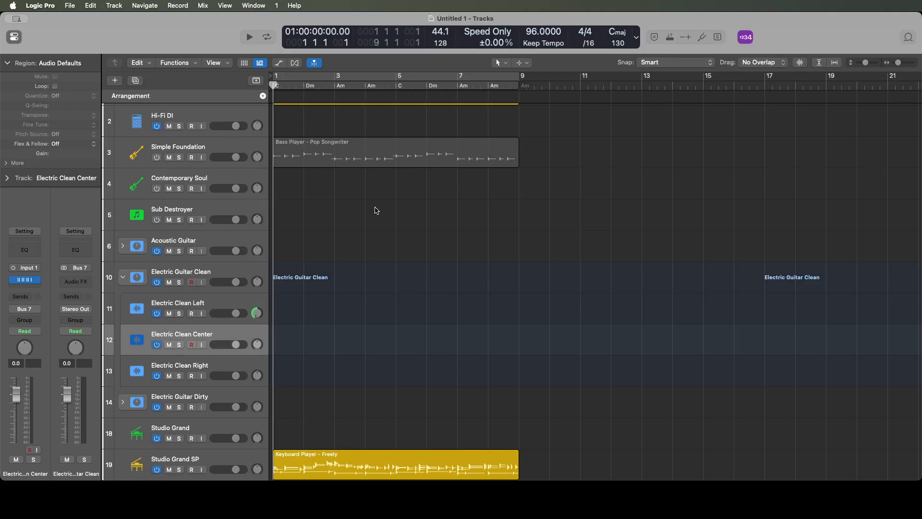
key(Down)
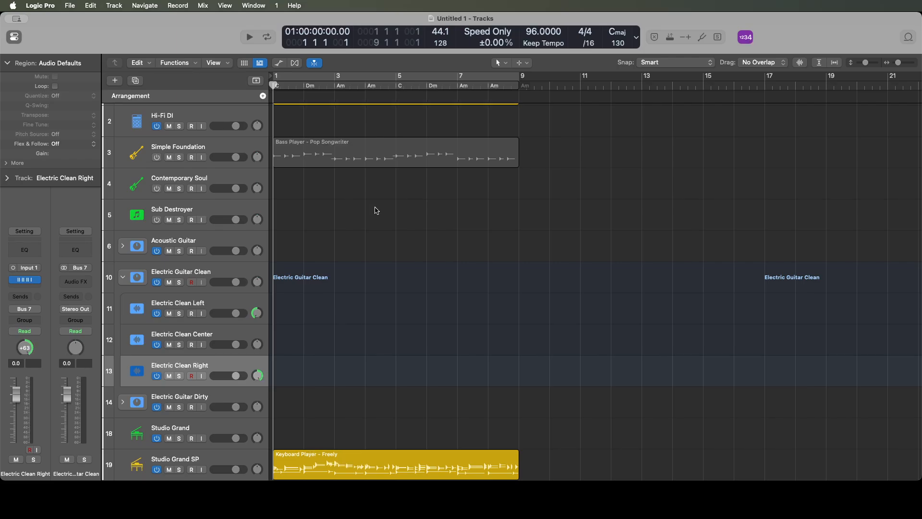
key(ctrl+alt+Left)
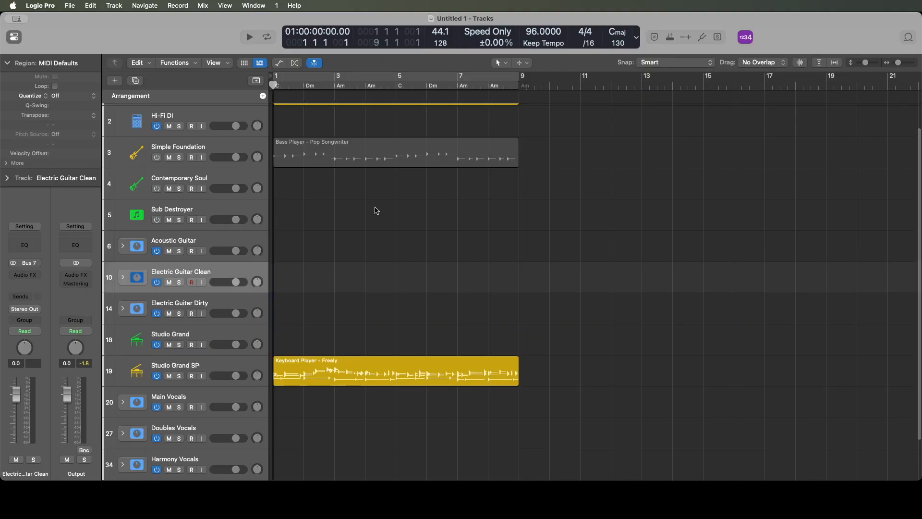
- Expand the Electric Guitar Dirty stack and pan the Electric Dirty Left track to the left
key(Down)
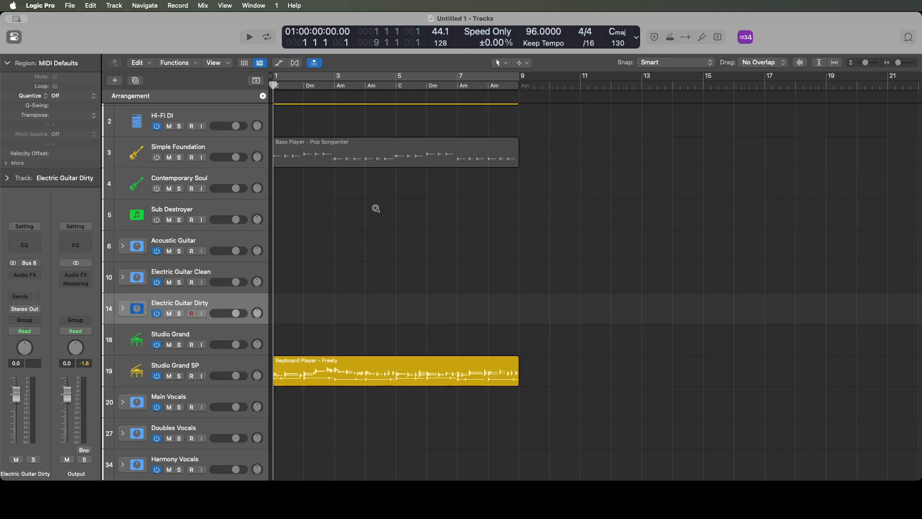
key(ctrl+alt+Right)
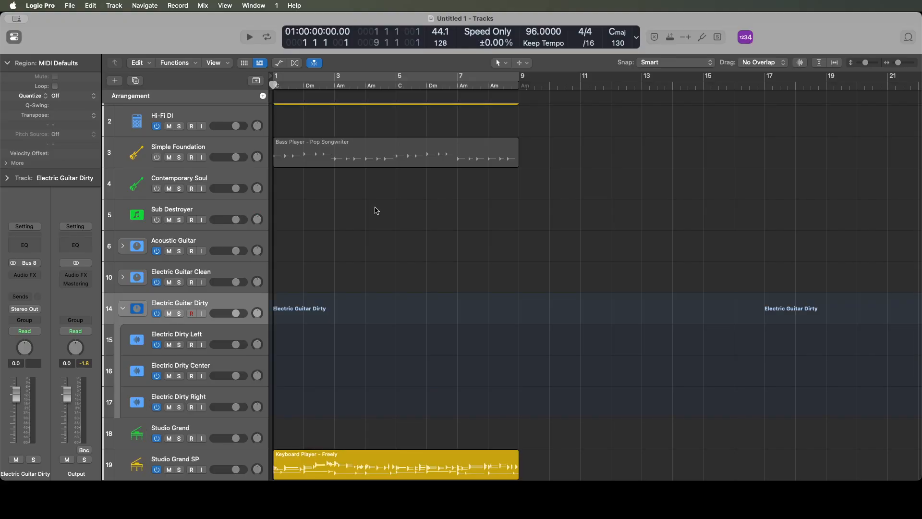
key(Down)
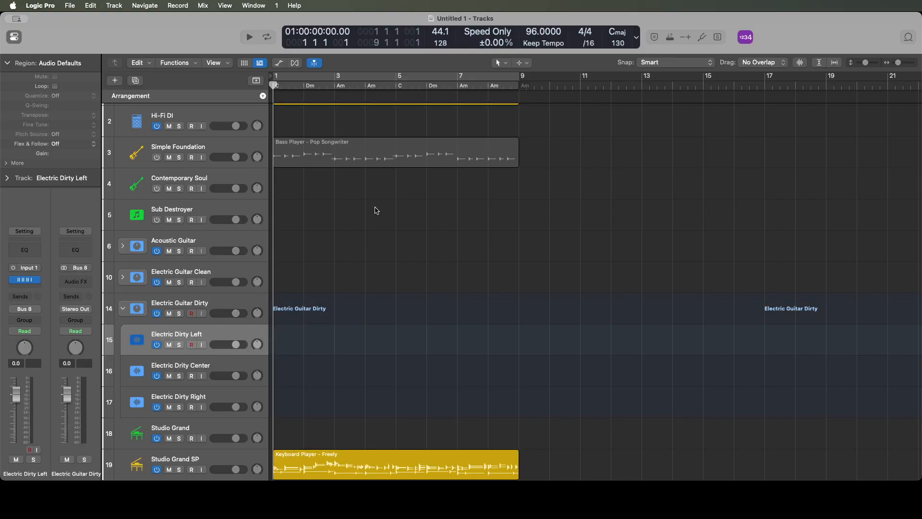
key(ctrl+super+Left)
key(ctrl+super+Left)
- Pan the Electric Dirty Right track to the right and collapse the Electric Guitar Dirty stack
key(Down)
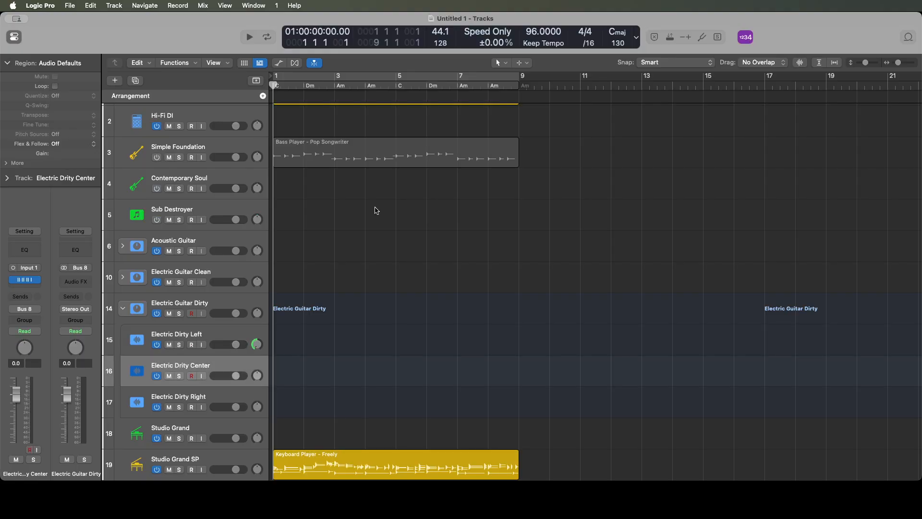
key(Down)
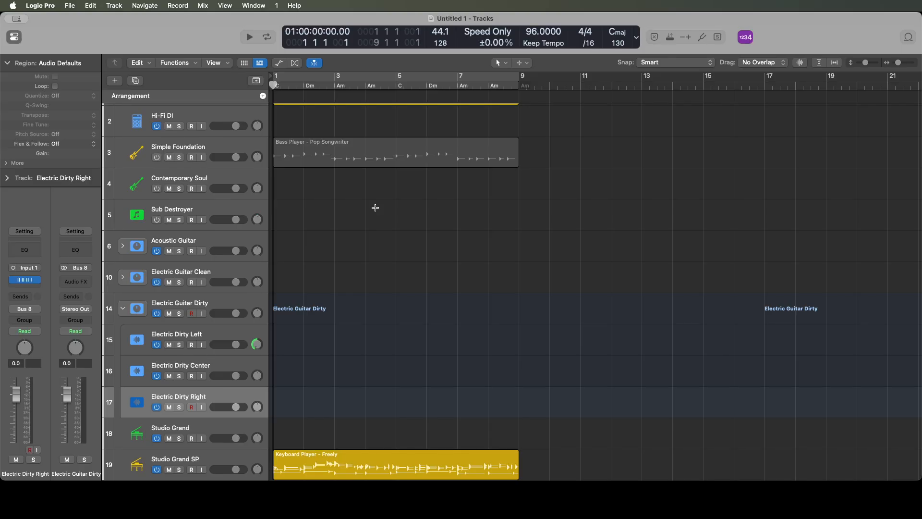
key(ctrl+super+Right)
key(ctrl+super+Right)
key(ctrl+super+Right)
key(ctrl+super+Right)
key(ctrl+alt+Left)
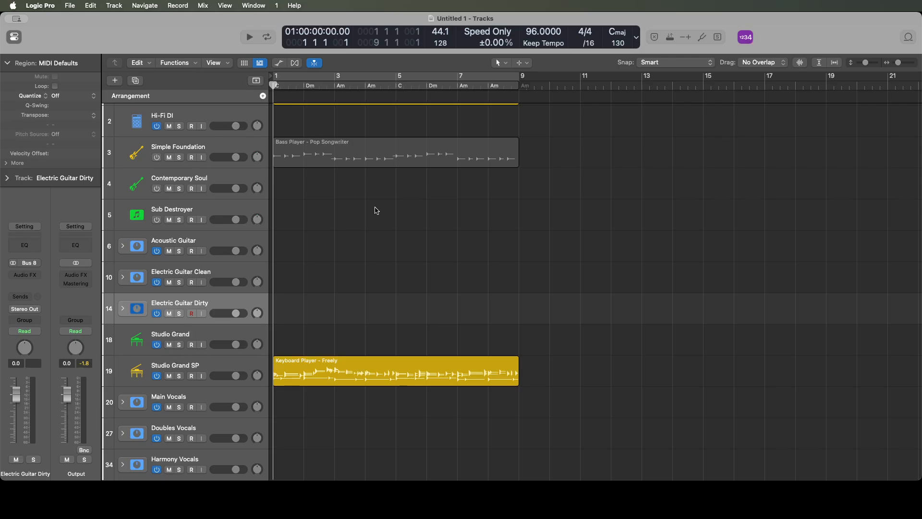
- Create one Keyboard Player Session Player track directly below the Studio Grand track
key(super+grave)
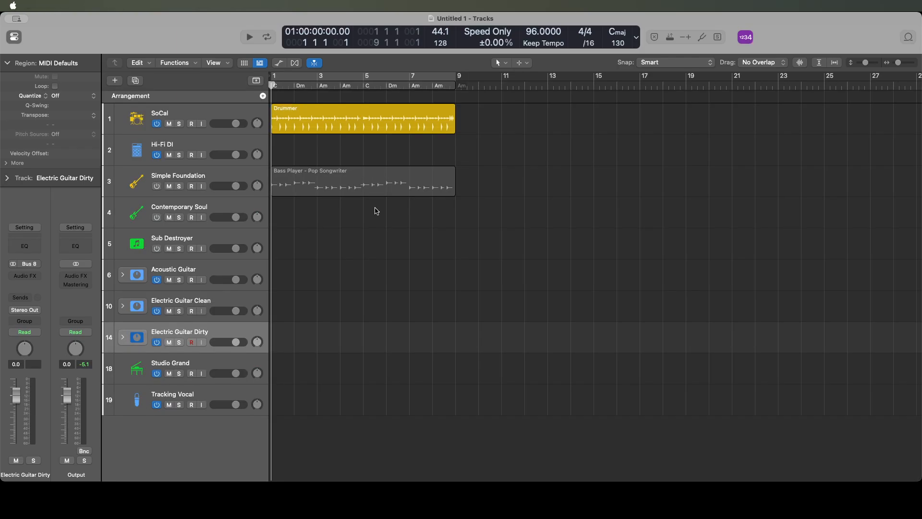
key(Down)
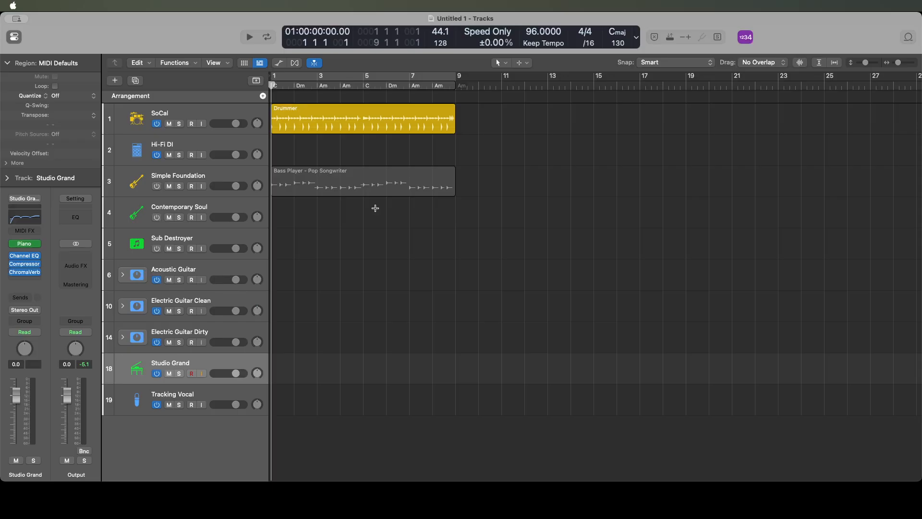
key(alt+super+n)
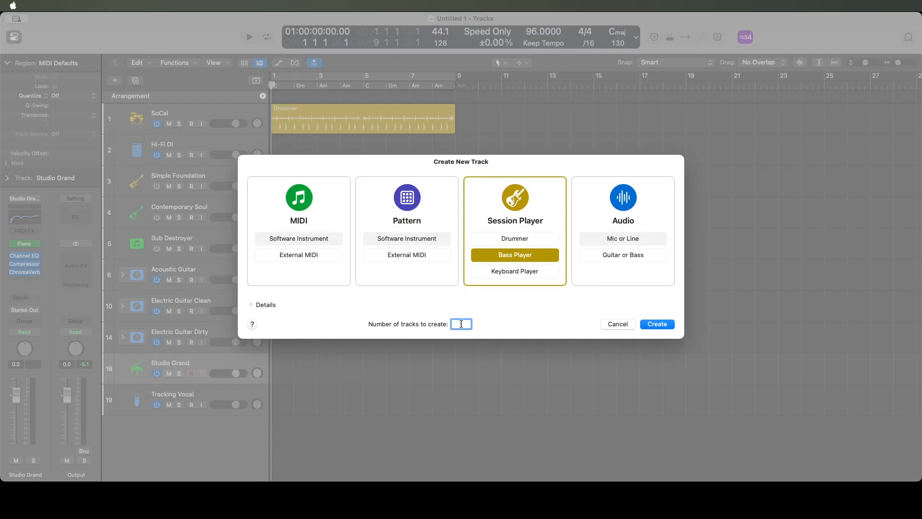
click(266, 306)
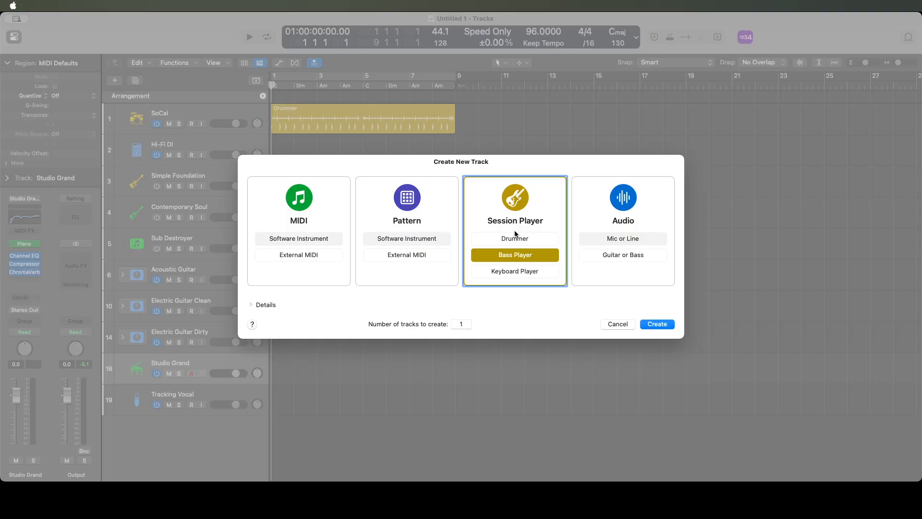
click(515, 272)
click(657, 324)
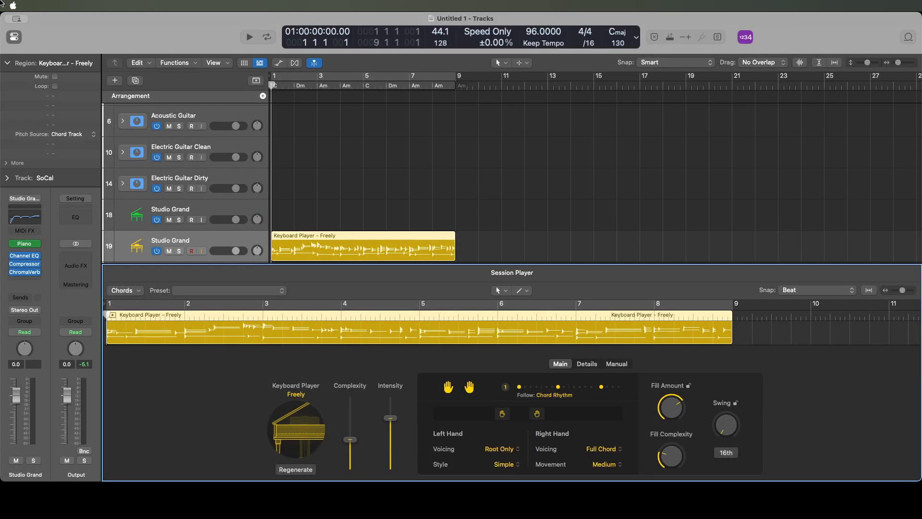
- Return to the track list, select the green Studio Grand instrument track and hide the editor
key(Tab)
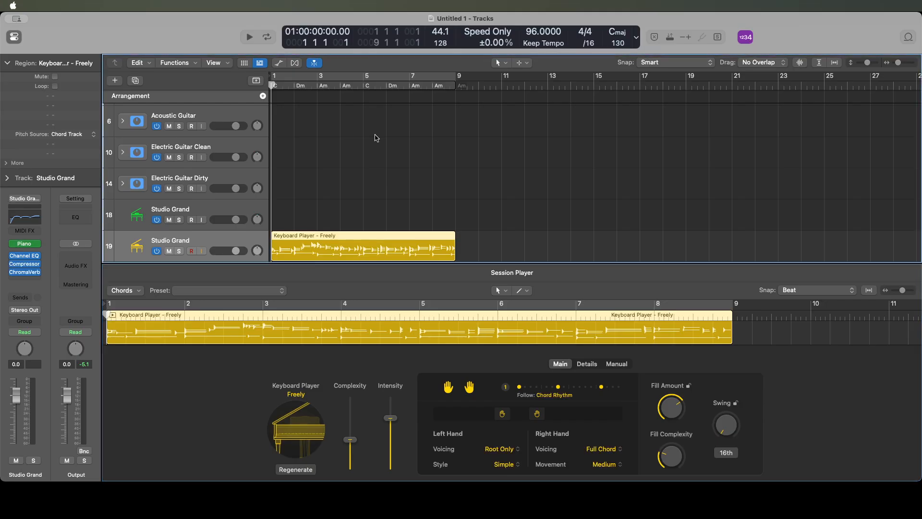
key(Up)
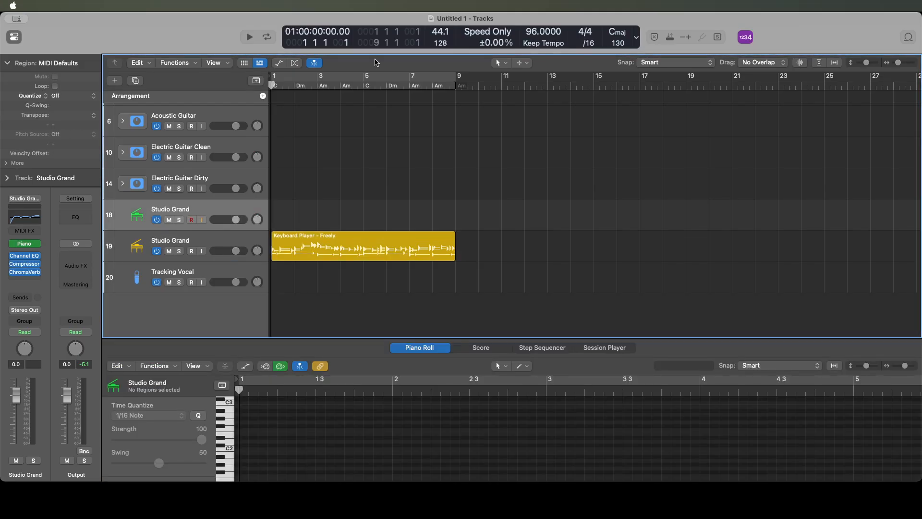
key(e)
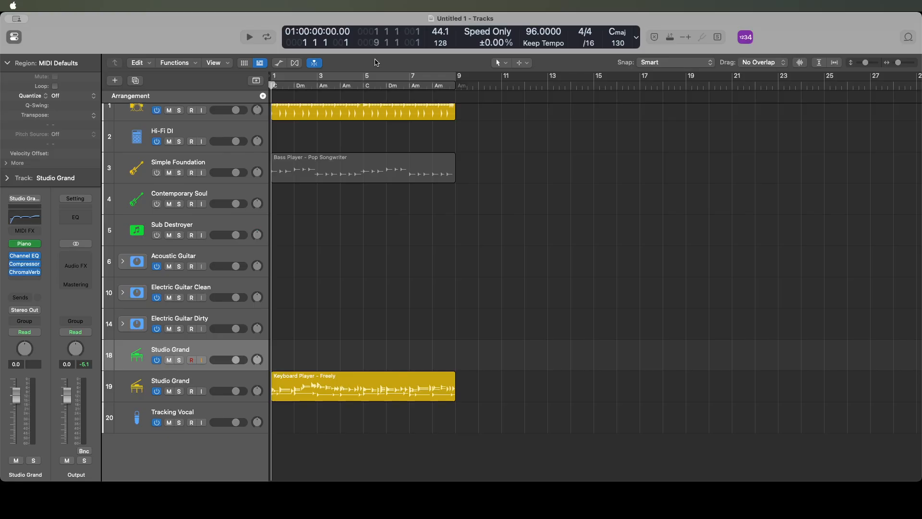
- Rename the Keyboard Player track as Studio Grand SP
key(Down)
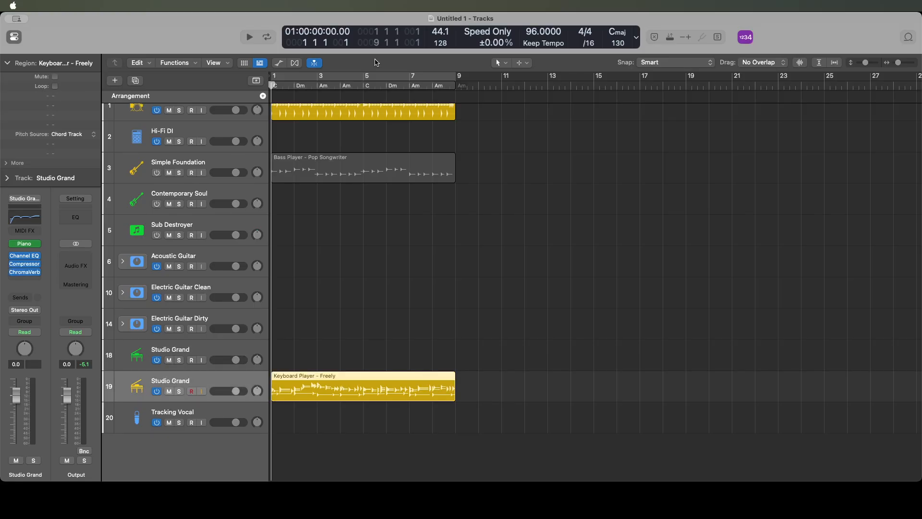
key(Up)
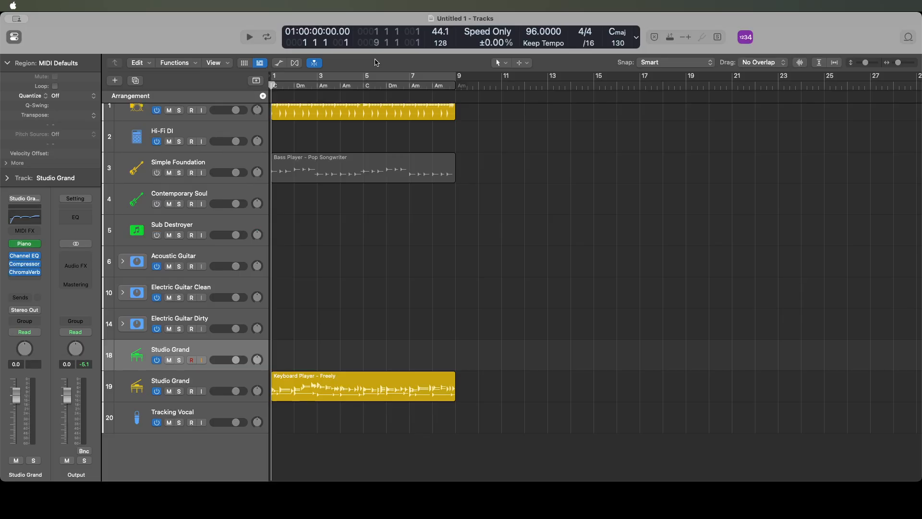
key(Down)
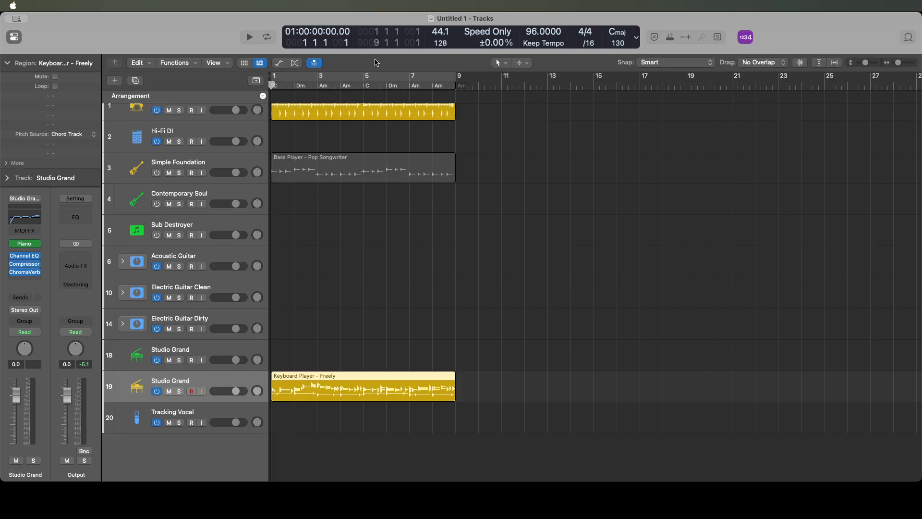
double_click(25, 473)
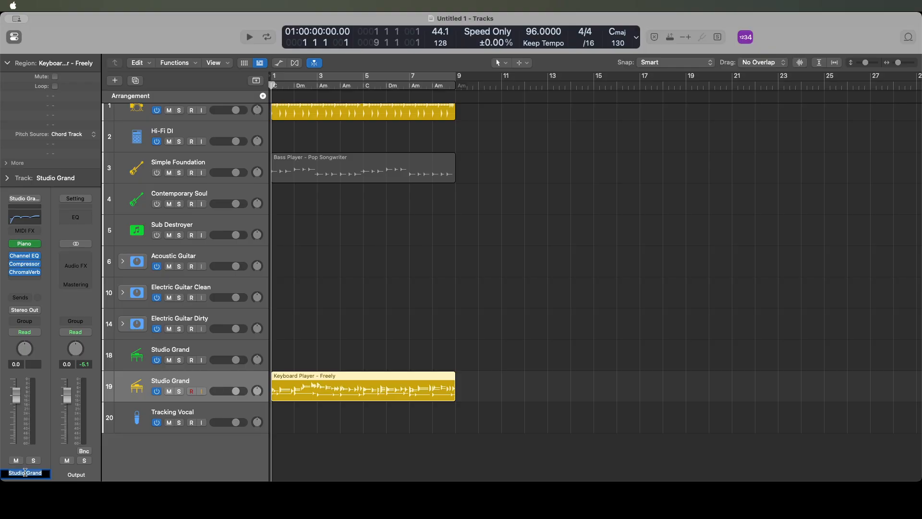
key(Right)
text(SP)
key(Return)
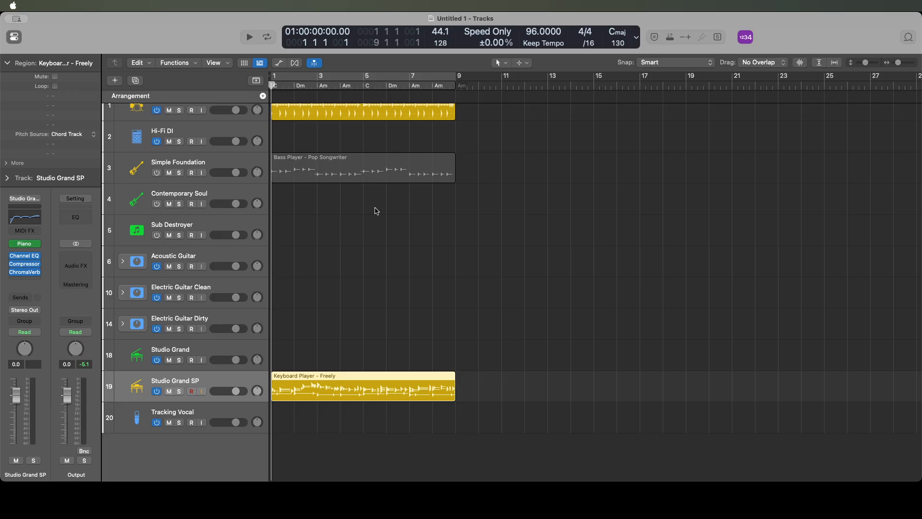
- Duplicate the Tracking Vocal track five times
key(Down)
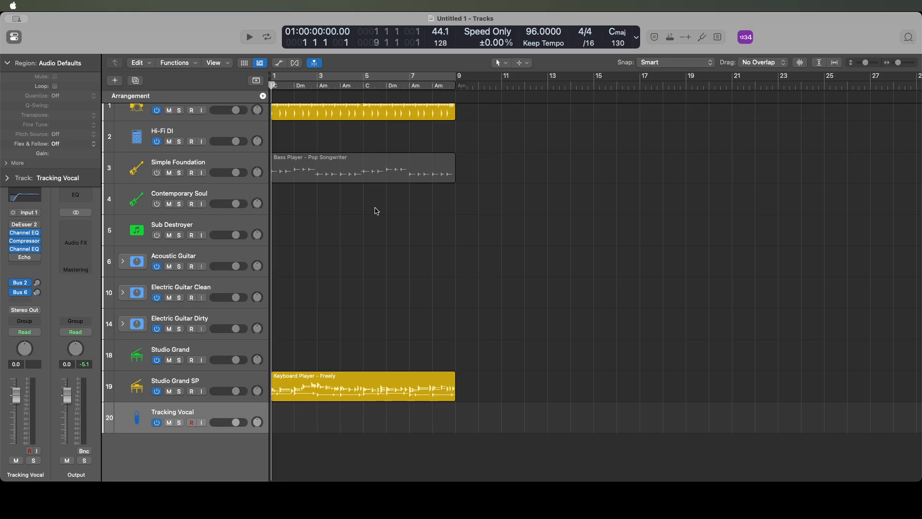
key(super+d)
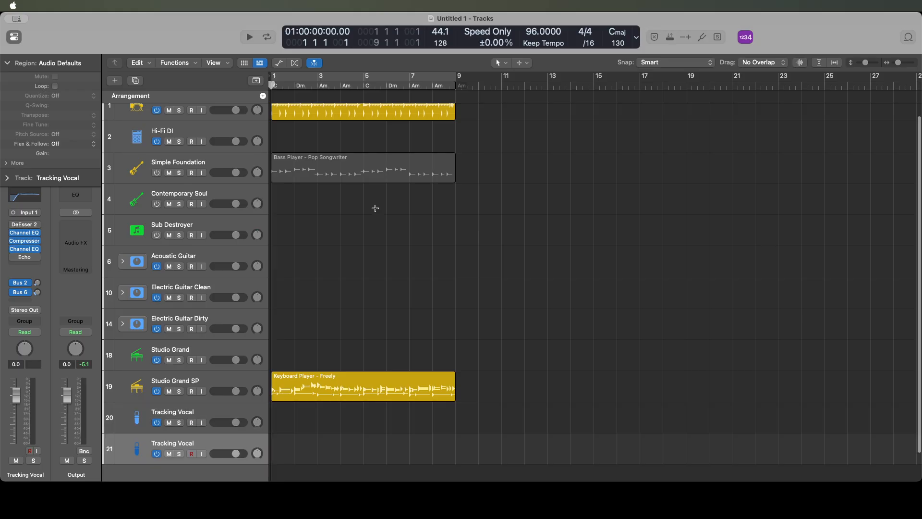
key(super+d)
key(super+d)
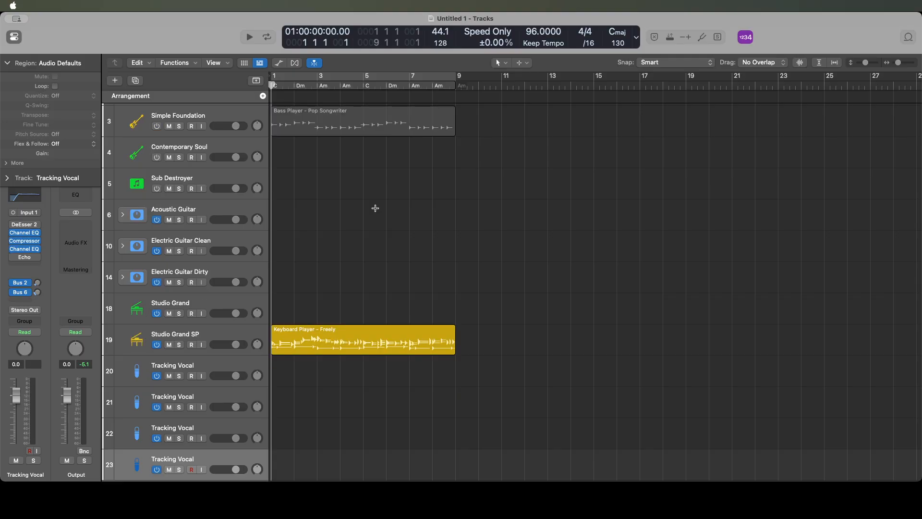
key(super+d)
key(super+d)
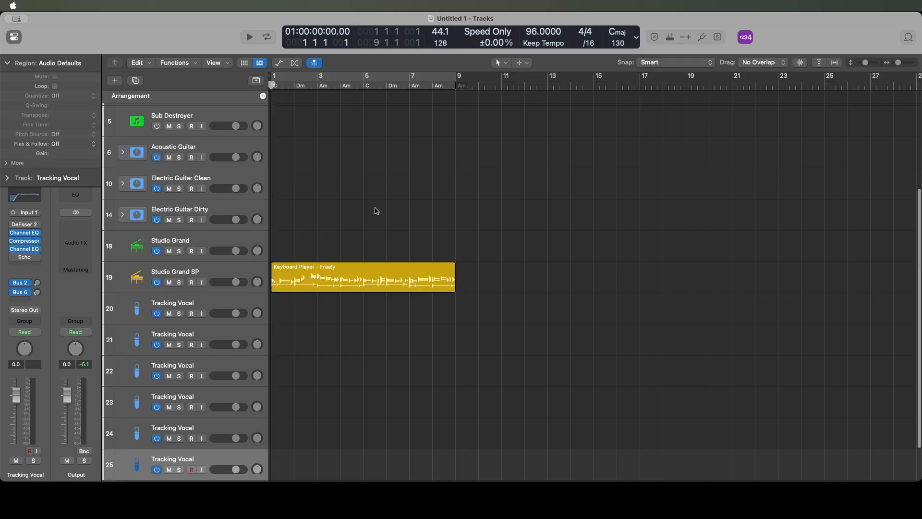
- Rename the first Tracking Vocal track, directly below Studio Grand SP, as Intro Vocal
key(Up)
key(Up)
key(Up)
key(Up)
key(Up)
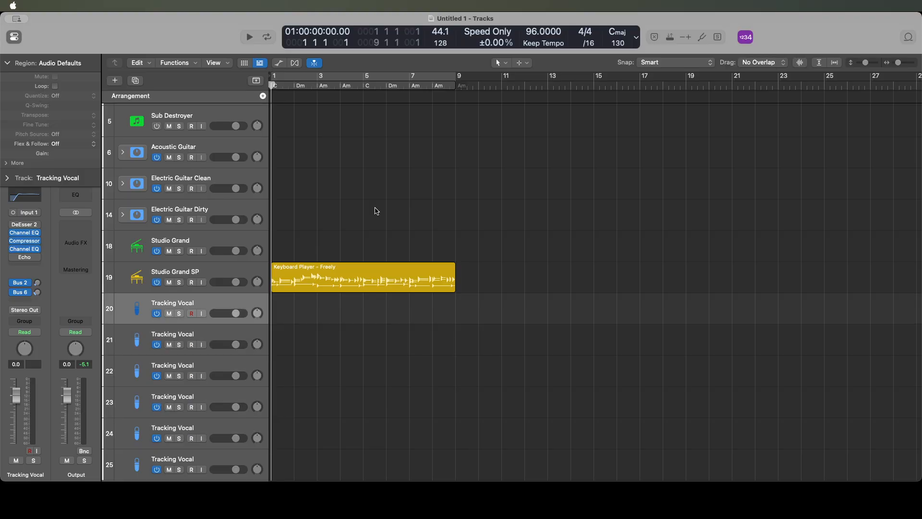
key(Up)
key(Down)
double_click(25, 473)
key(Left)
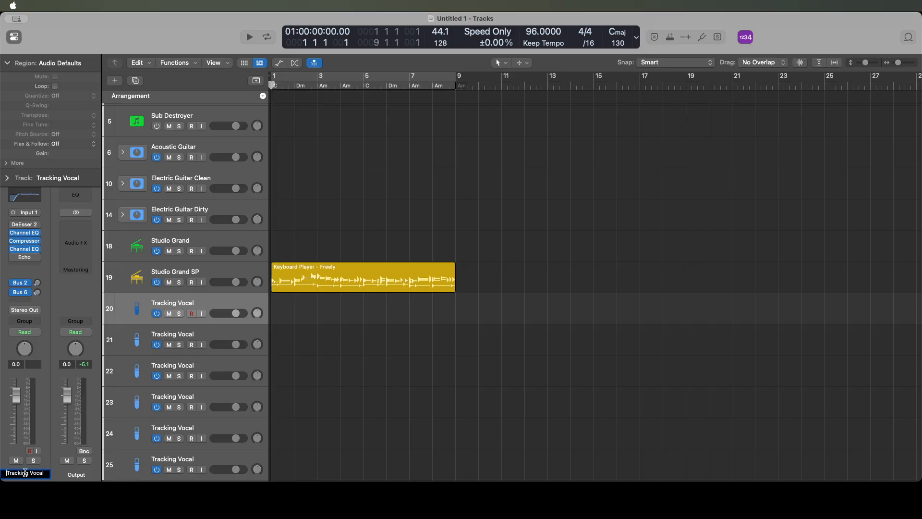
key(shift+Right)
key(shift+Right)
key(shift+Right)
key(shift+Right)
key(shift+Right)
key(shift+Right)
key(shift+Right)
key(shift+Right)
text(Intro)
key(Return)
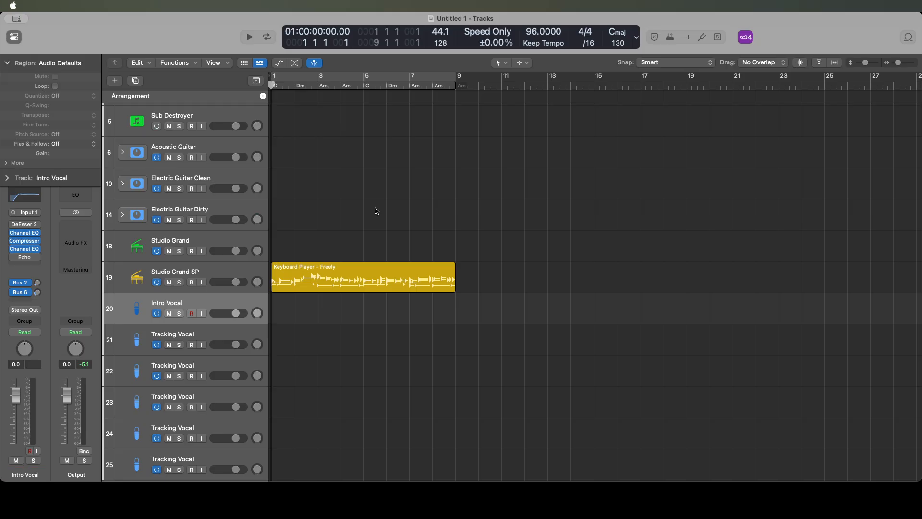
- Rename the Tracking Vocal track directly below Intro Vocal as Verse Vocal
key(Down)
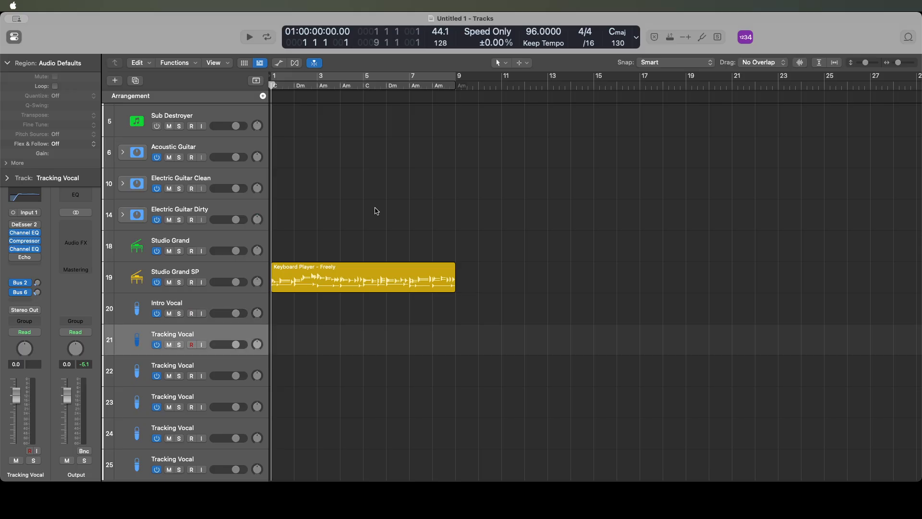
double_click(25, 473)
key(Left)
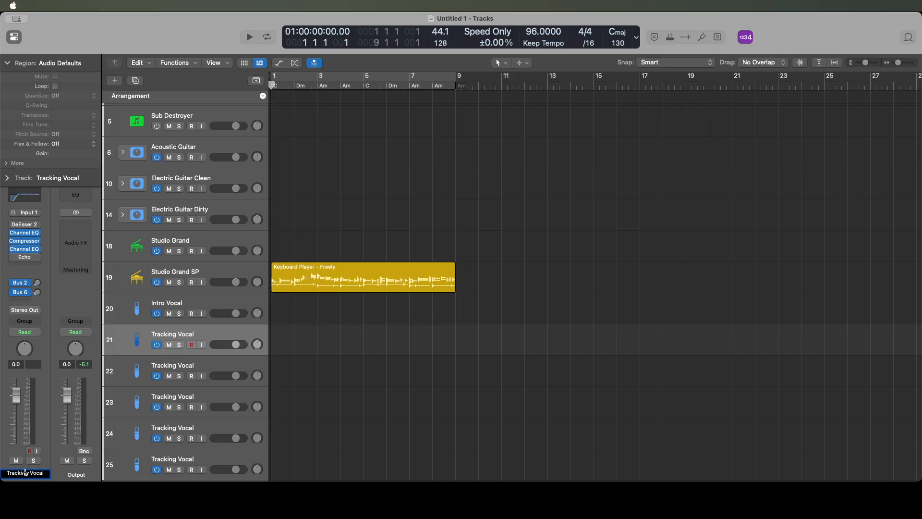
double_click(26, 472)
text(Verse)
key(Return)
- Rename the Tracking Vocal track directly below Verse Vocal as Chorus Vocal
key(Down)
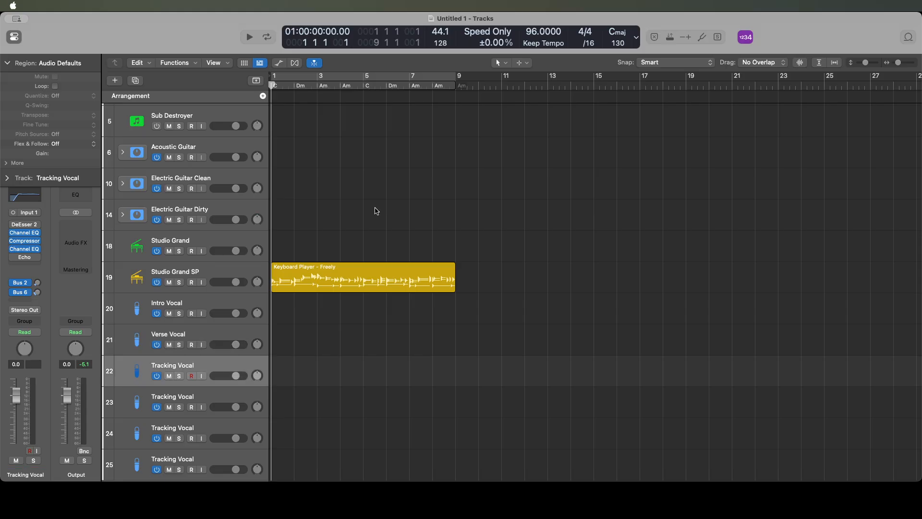
double_click(25, 473)
key(Left)
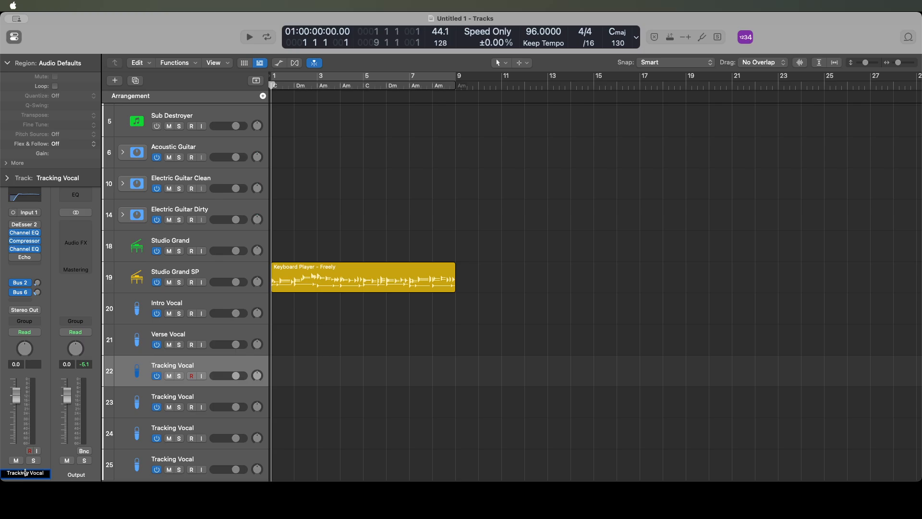
shift+click(25, 472)
text(Chorus)
key(Return)
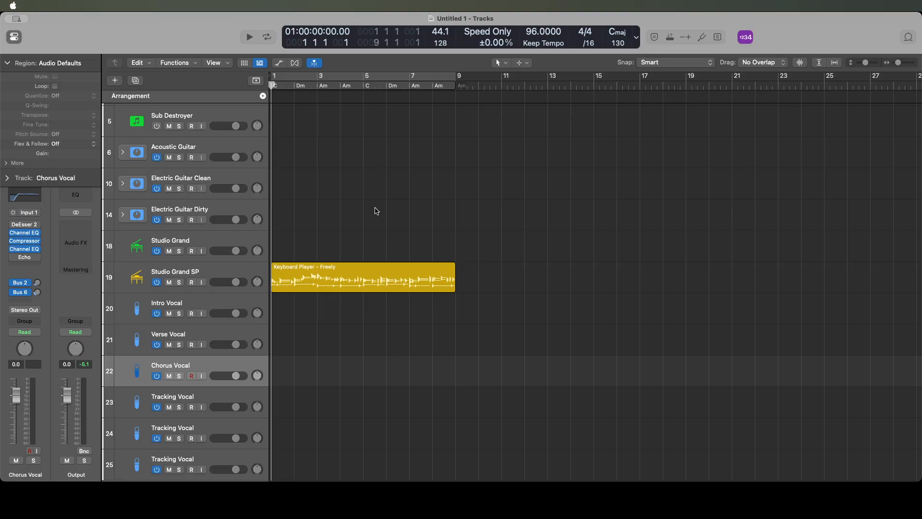
- Rename the Tracking Vocal track directly below Chorus Vocal as Bridge Vocal
key(Down)
key(Up)
key(Down)
double_click(25, 473)
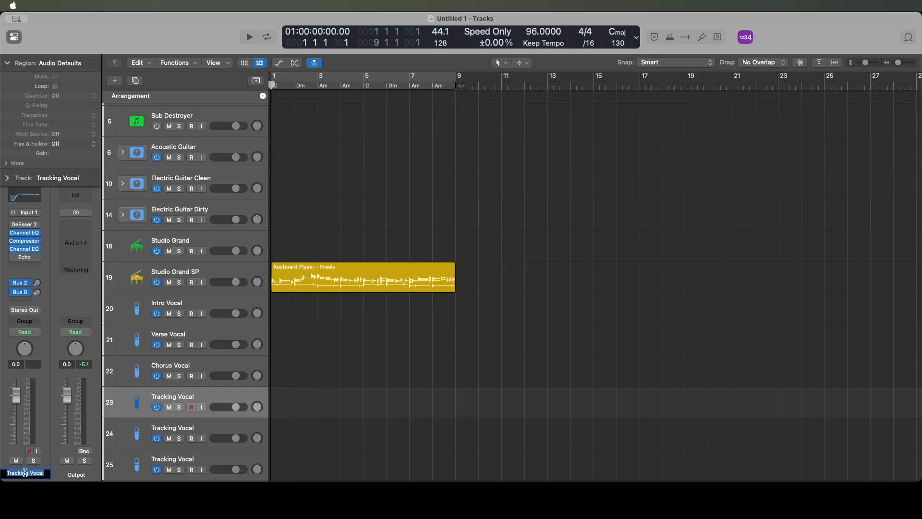
click(25, 472)
double_click(25, 472)
text(Bridge)
key(Return)
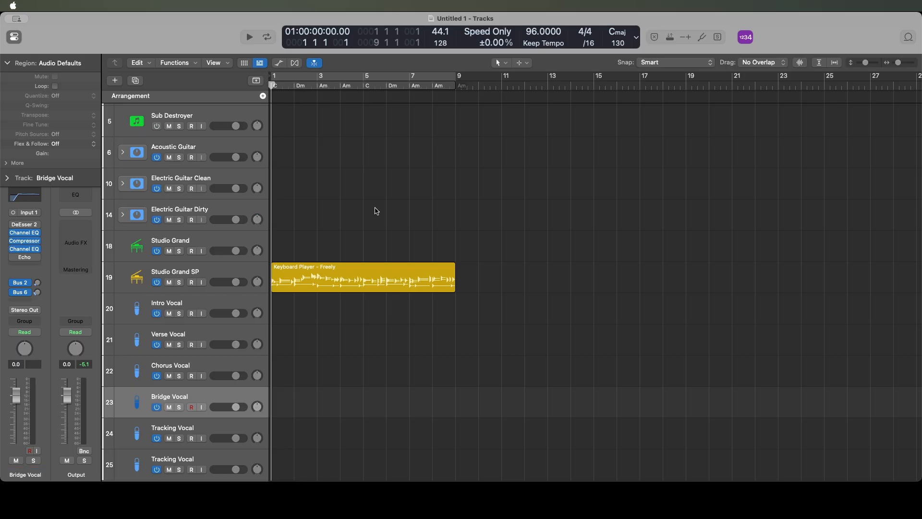
- Rename the Tracking Vocal track directly below Bridge Vocal as Outro Vocal
key(Down)
key(Up)
key(Down)
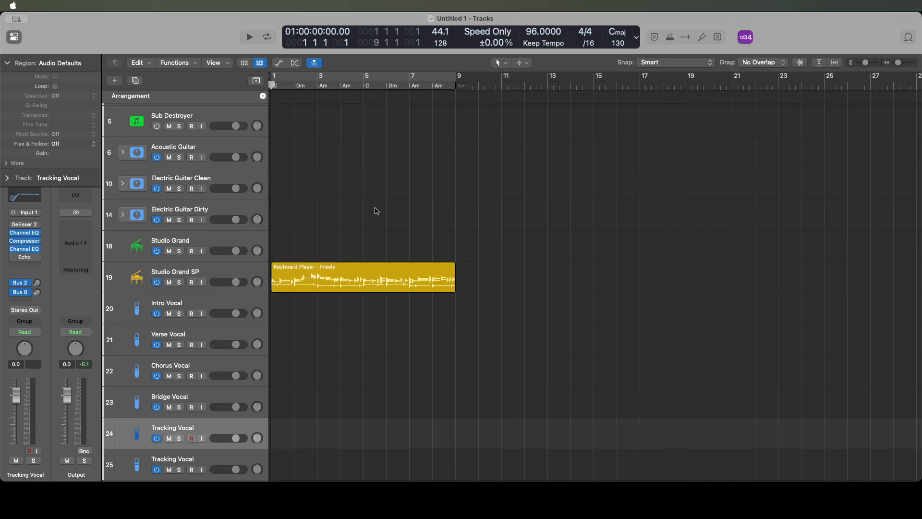
double_click(25, 472)
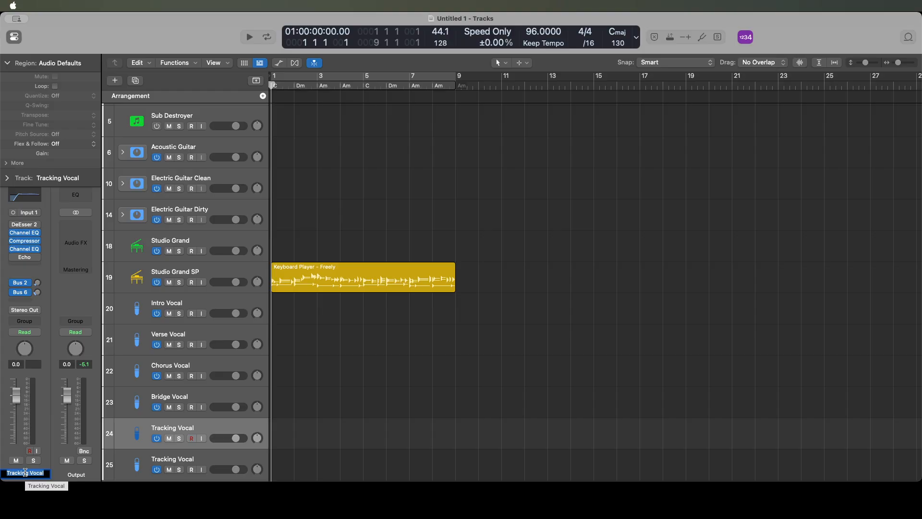
click(25, 473)
double_click(25, 473)
text(Outro)
key(Return)
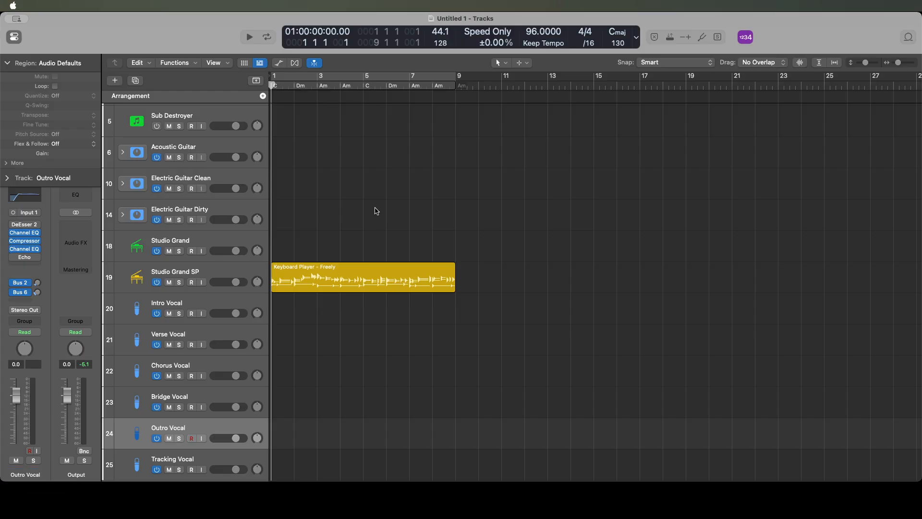
- Group the six vocal tracks, from Intro Vocal to the remaining Tracking Vocal, into a summing stack and collapse it
key(Down)
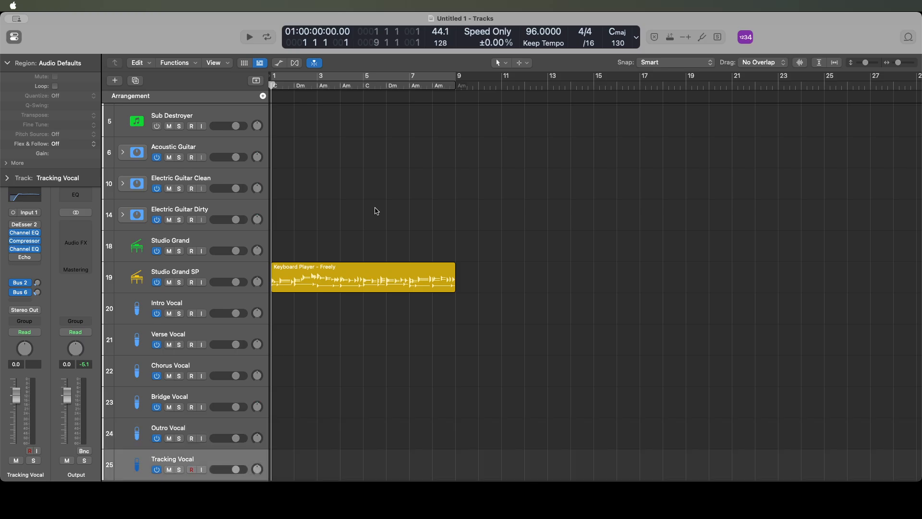
key(shift+Up)
key(shift+Up)
key(shift+Up)
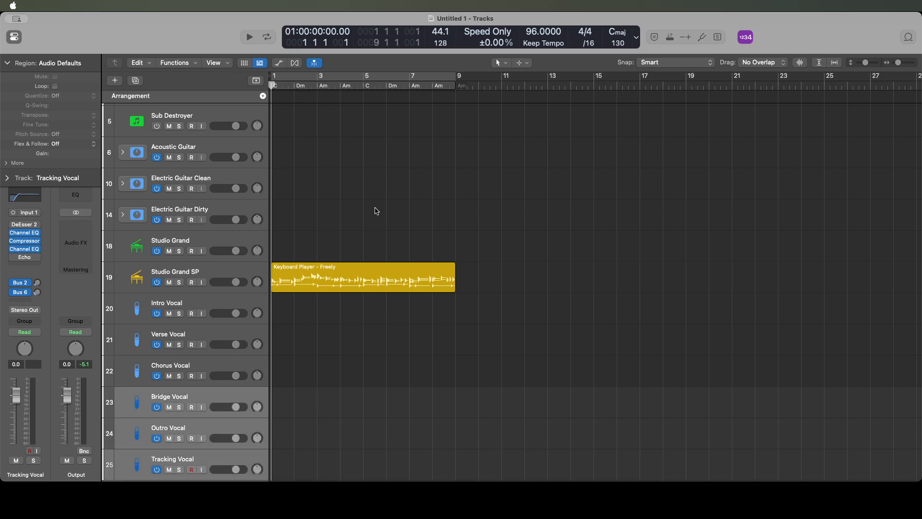
key(shift+Up)
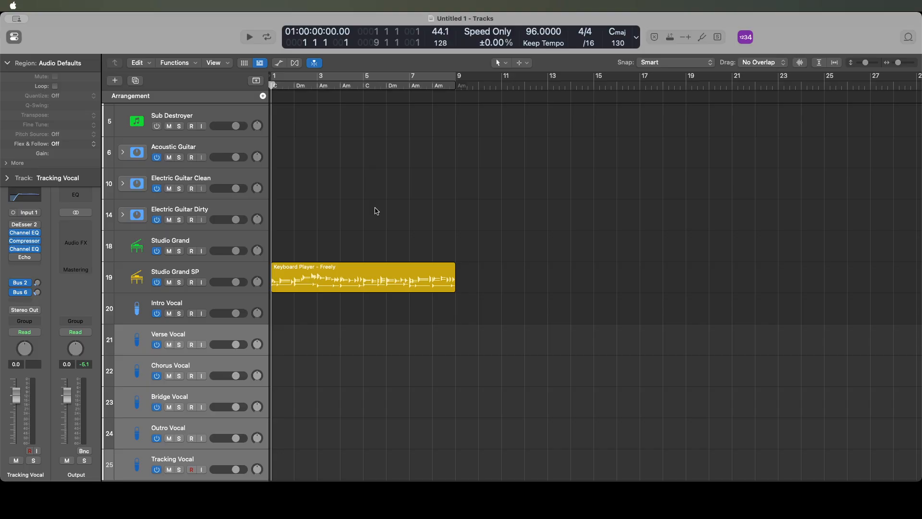
key(shift+Up)
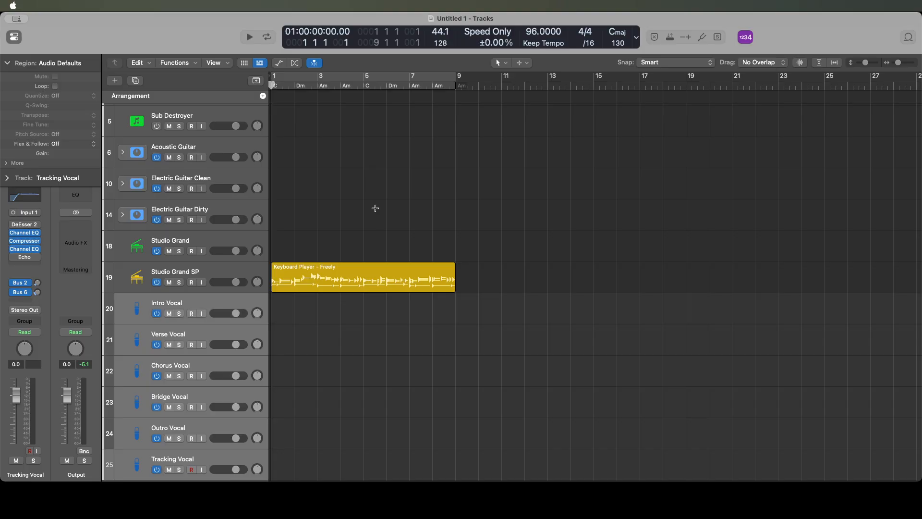
key(super+shift+d)
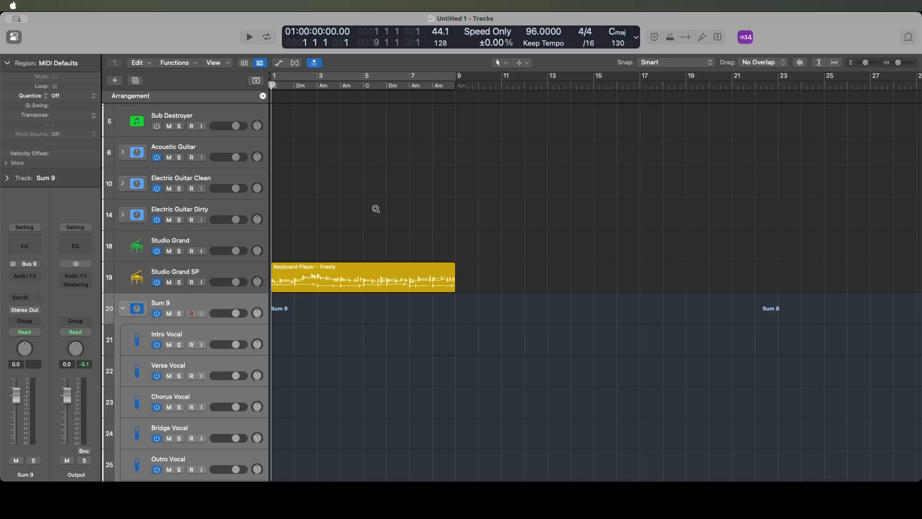
key(ctrl+alt+s)
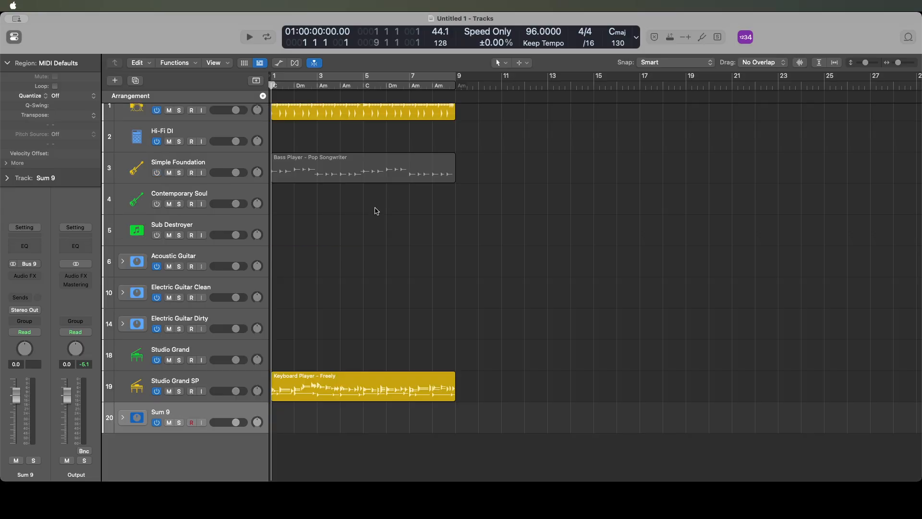
- Rename the new vocal summing stack as Main Vocals
double_click(25, 473)
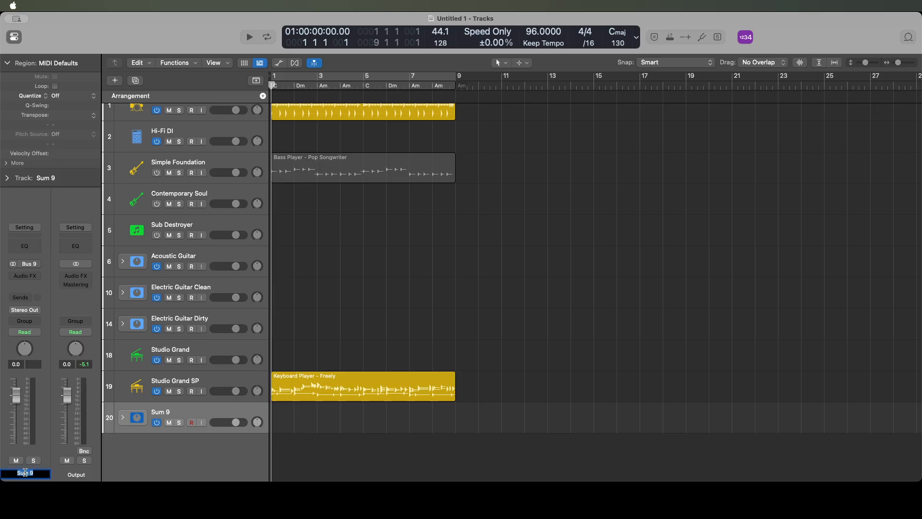
text(Vocals)
key(Return)
double_click(25, 472)
text(Main Vocals)
key(Return)
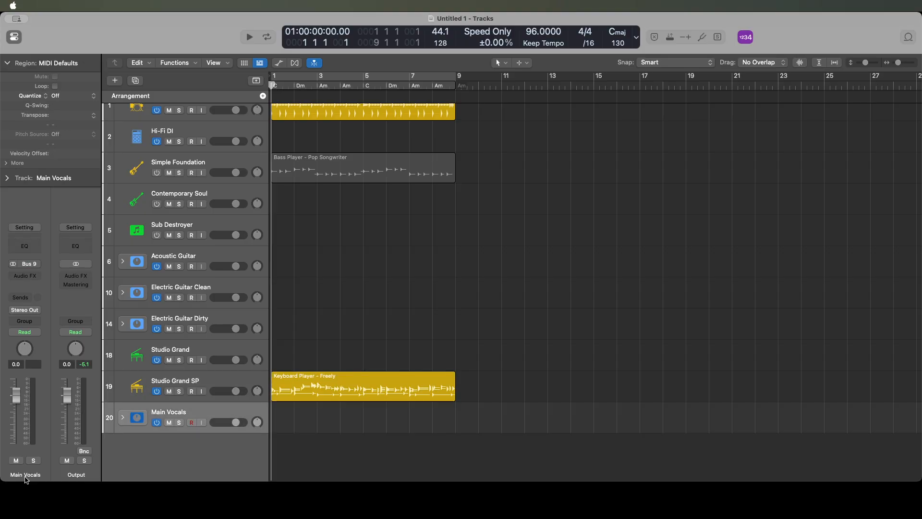
- Duplicate the Main Vocals stack and rename the copy as Doubles Vocals
key(super+d)
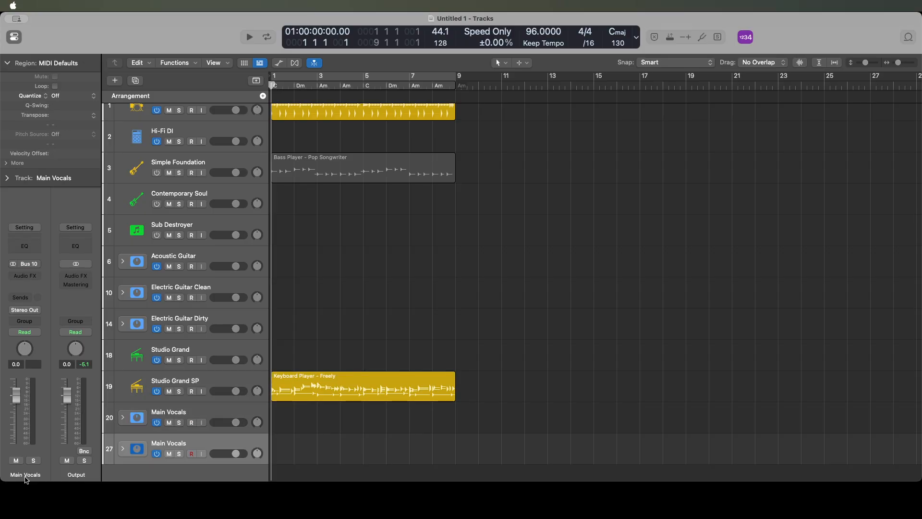
double_click(25, 477)
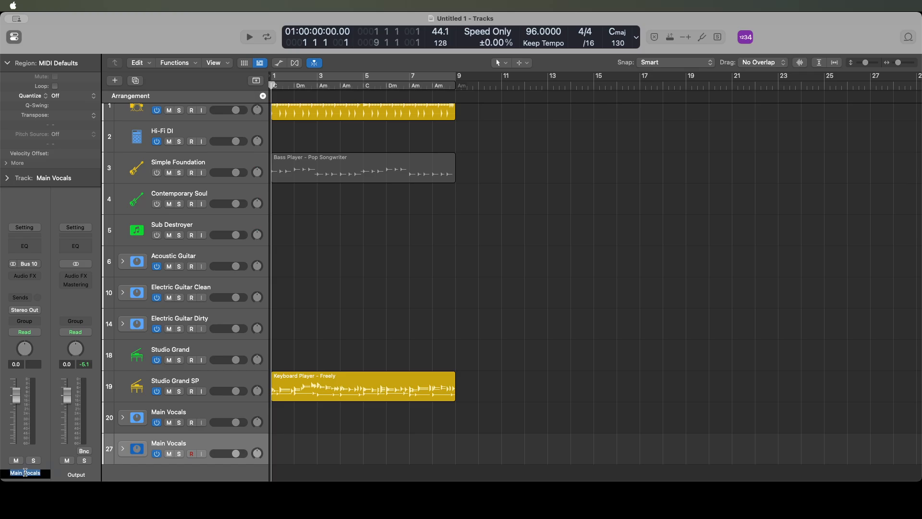
key(Right)
key(alt+Left)
key(Left)
key(alt+shift+Left)
text(Doubles)
key(Return)
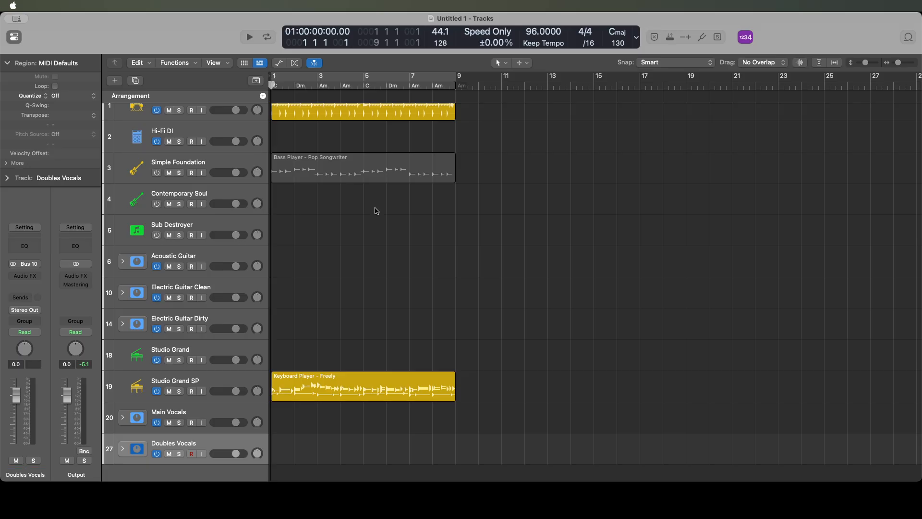
- Duplicate the Doubles Vocals stack and rename the copy as Harmony Vocals
key(Up)
key(Down)
key(super+d)
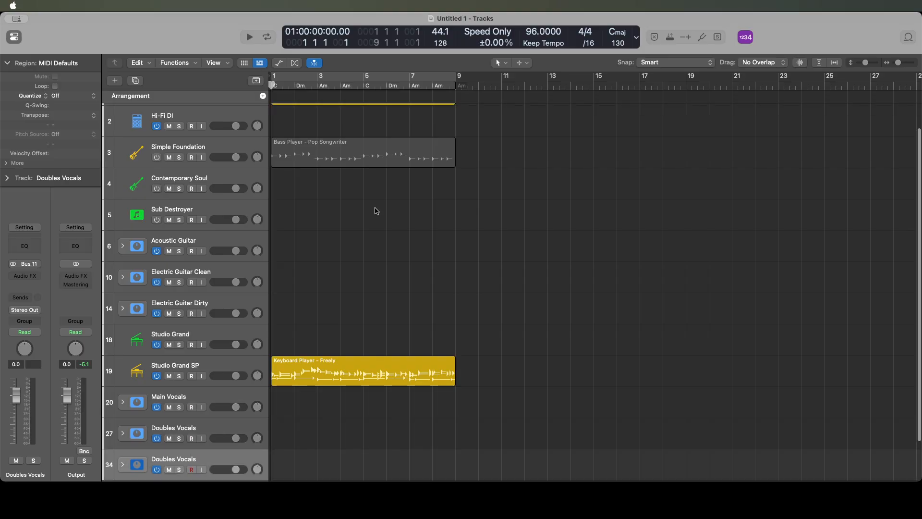
key(Up)
key(Down)
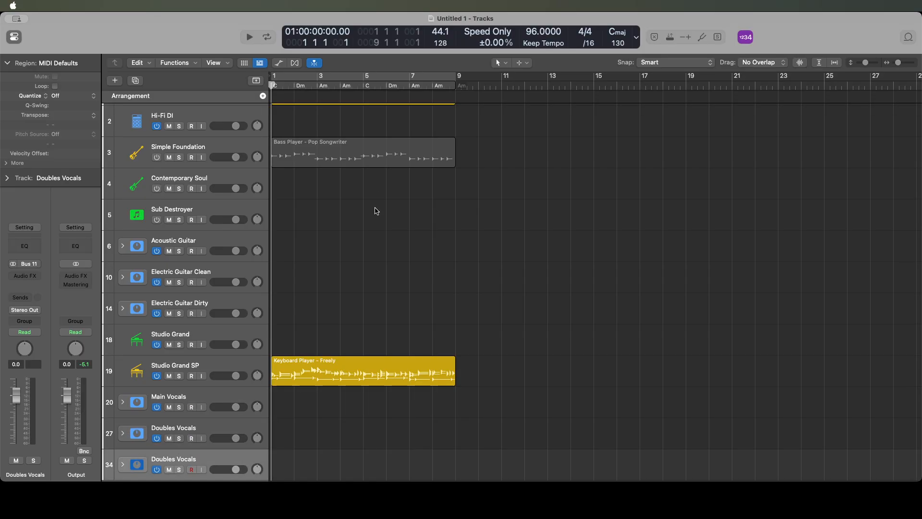
key(shift+Return)
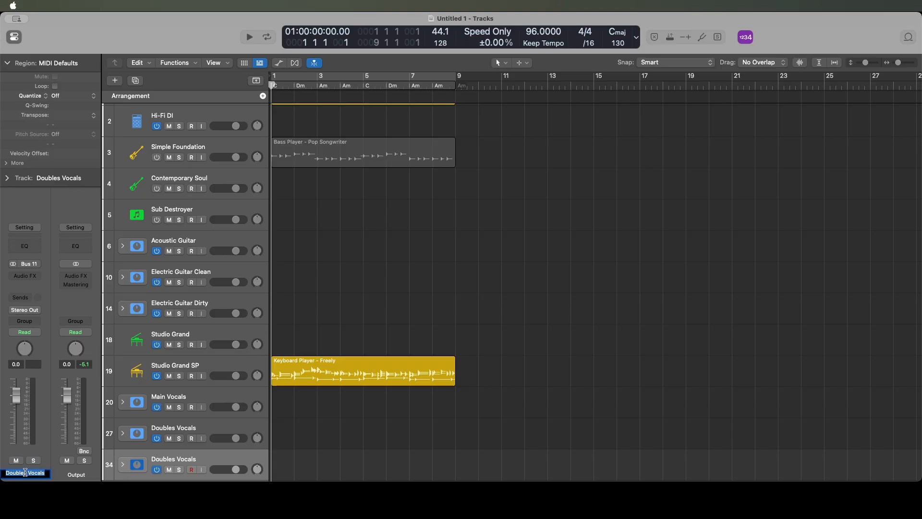
key(Left)
double_click(25, 473)
text(Harmony)
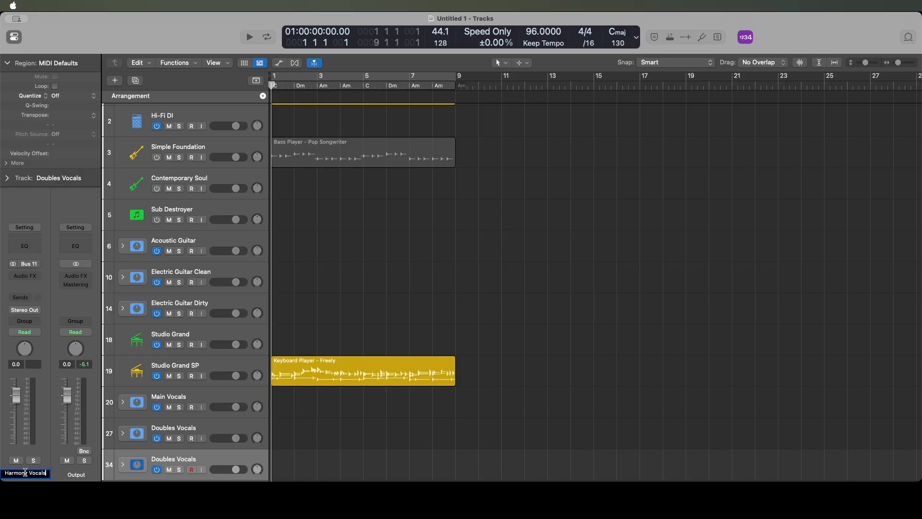
key(Return)
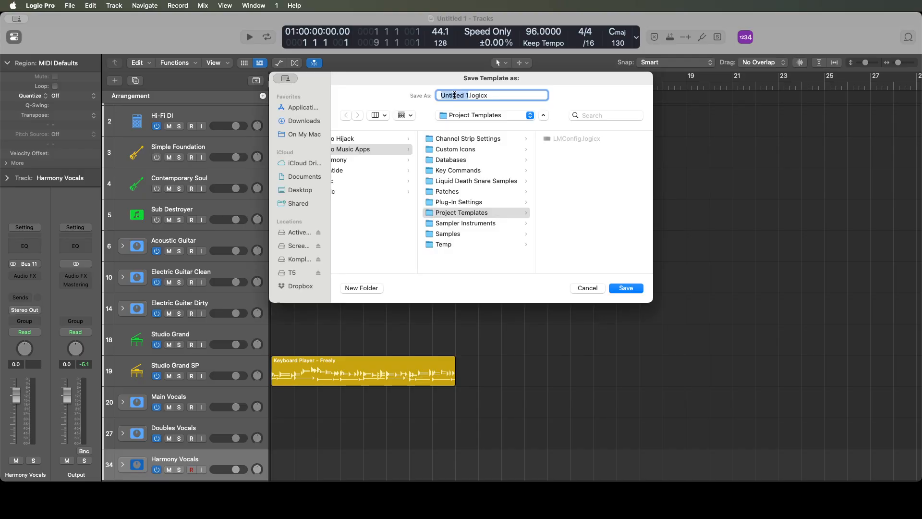
- Save the project as a template named LB Songwriter in the Project Templates folder
text(LB Songwriter)
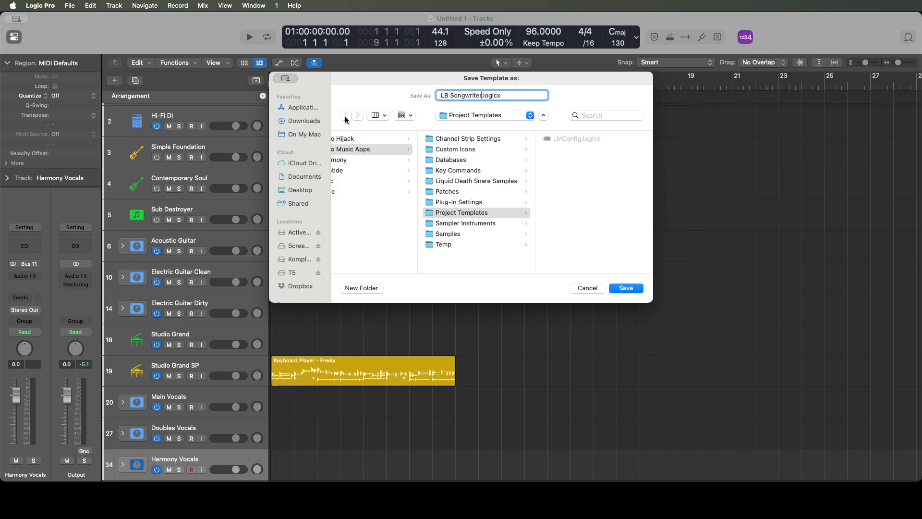
click(626, 288)
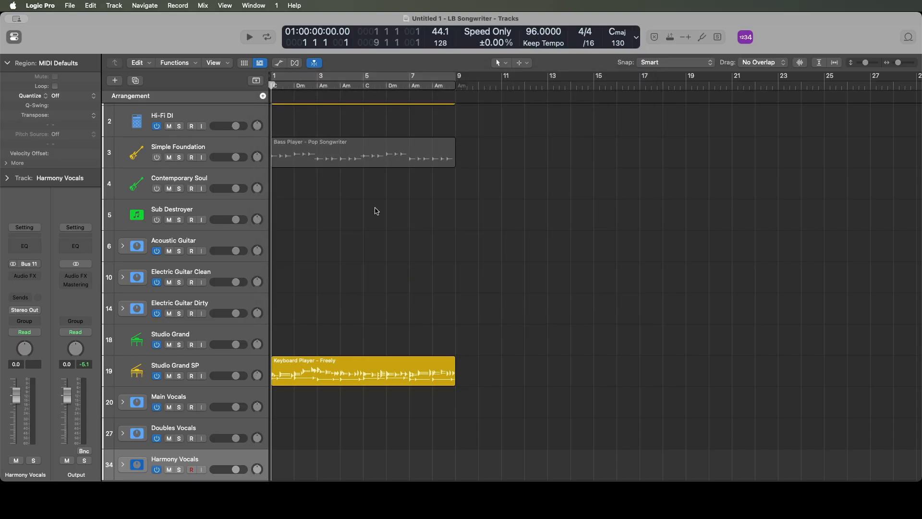
- Close the Untitled 1 project without saving it and open the project chooser for a new project
key(super+w)
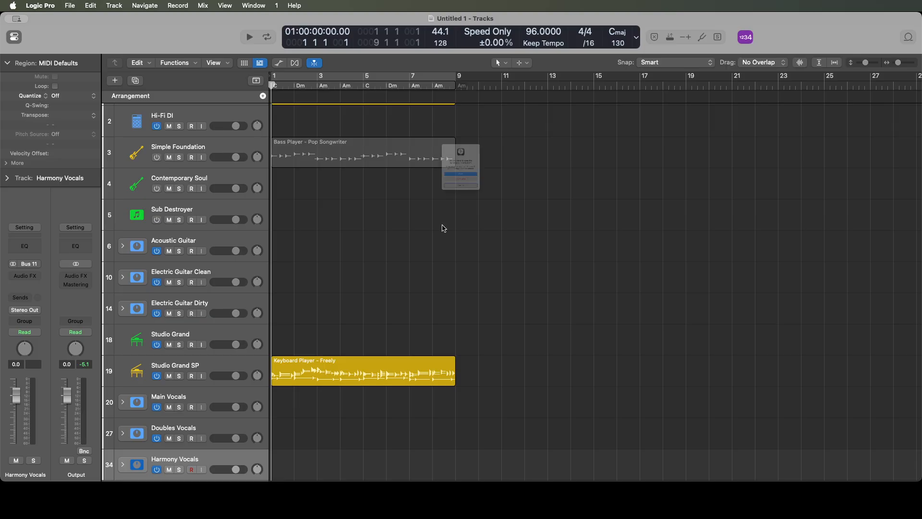
click(461, 208)
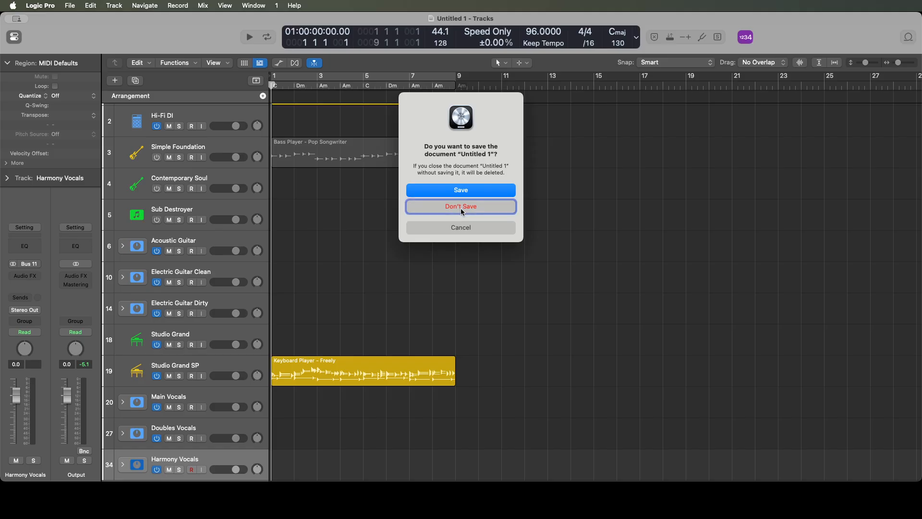
click(460, 208)
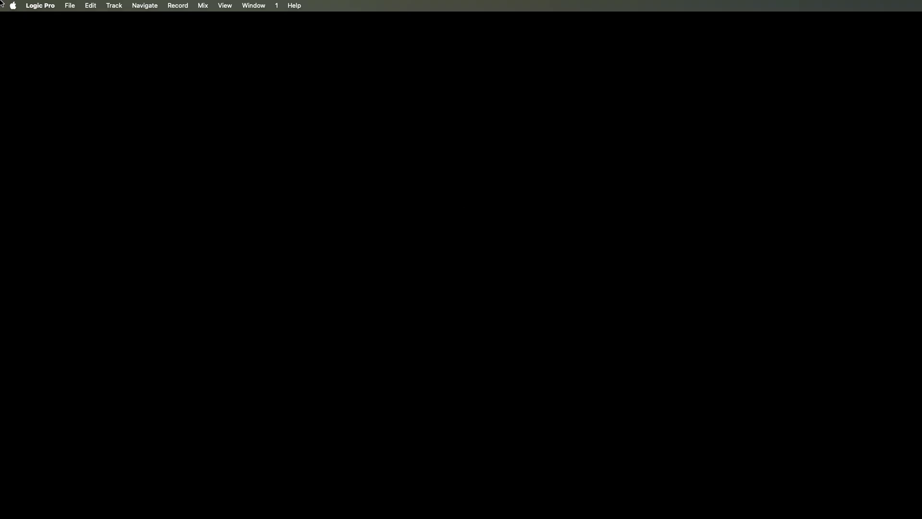
key(super+n)
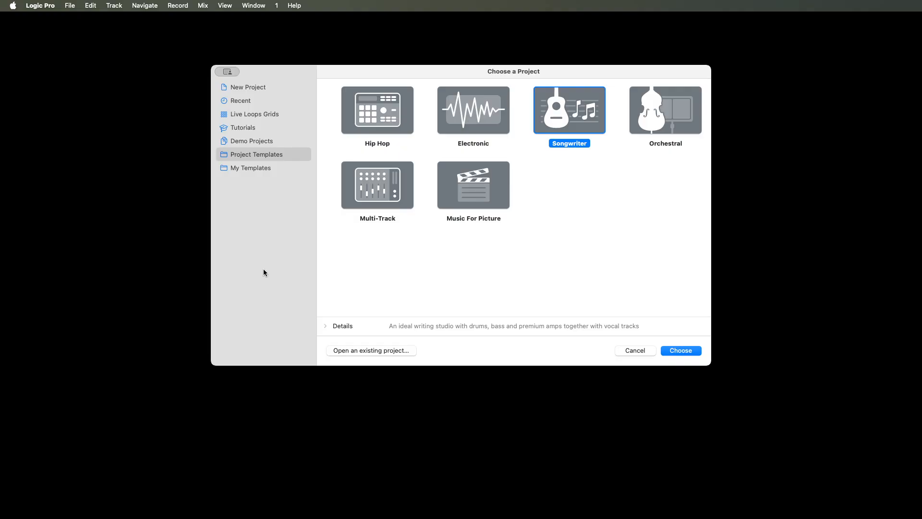
- Create a new project from the LB Songwriter template in My Templates
click(249, 168)
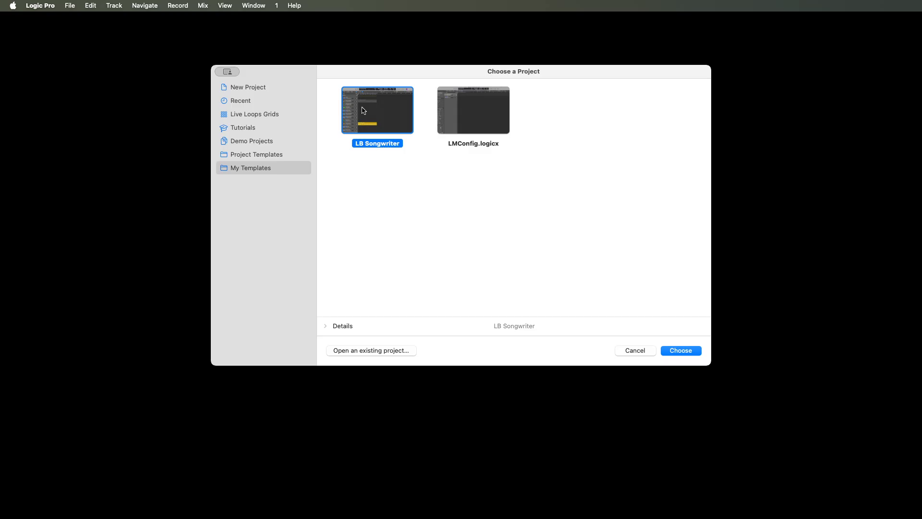
click(459, 110)
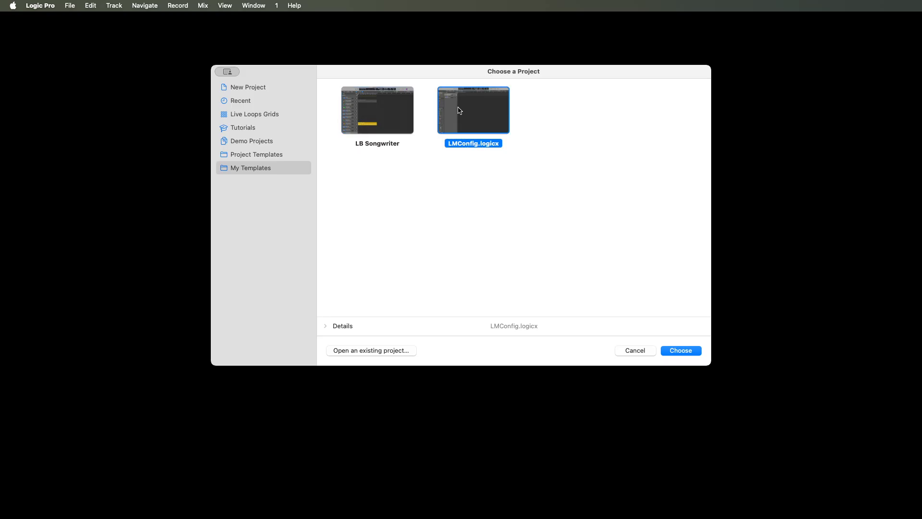
click(364, 110)
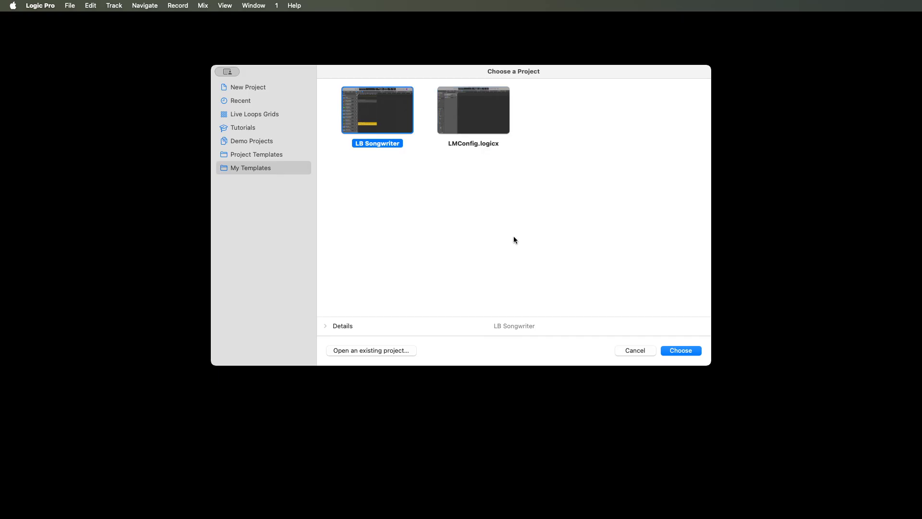
click(681, 350)
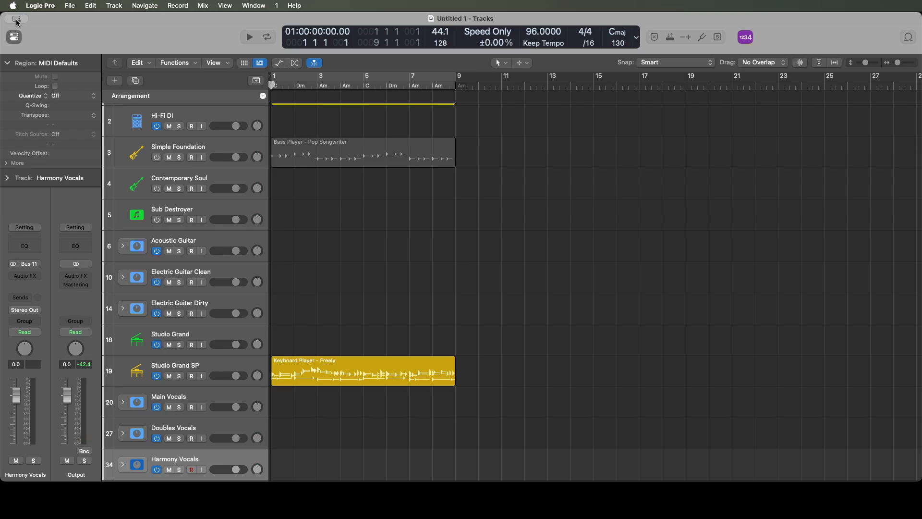
- Review the new project's tracks one by one from the Harmony Vocals stack up through the keyboards to the guitar stacks
key(Up)
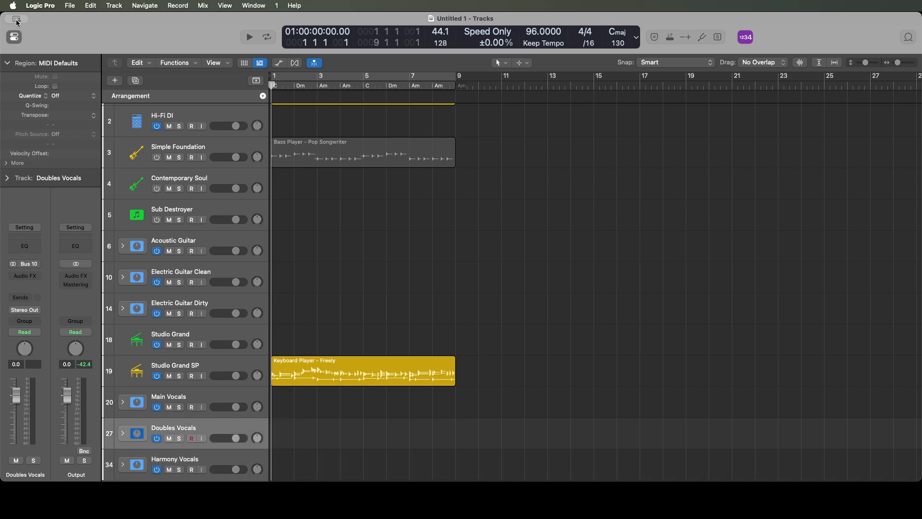
key(Up)
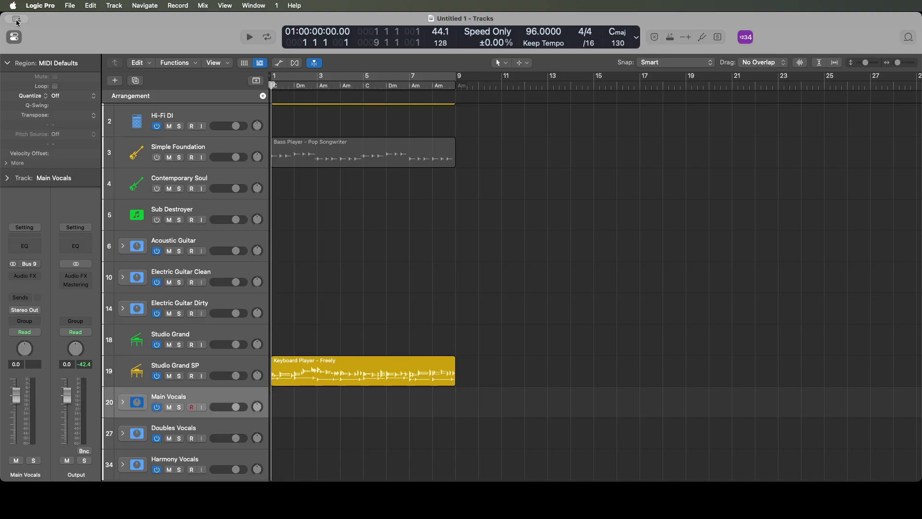
key(Up)
key(Up)
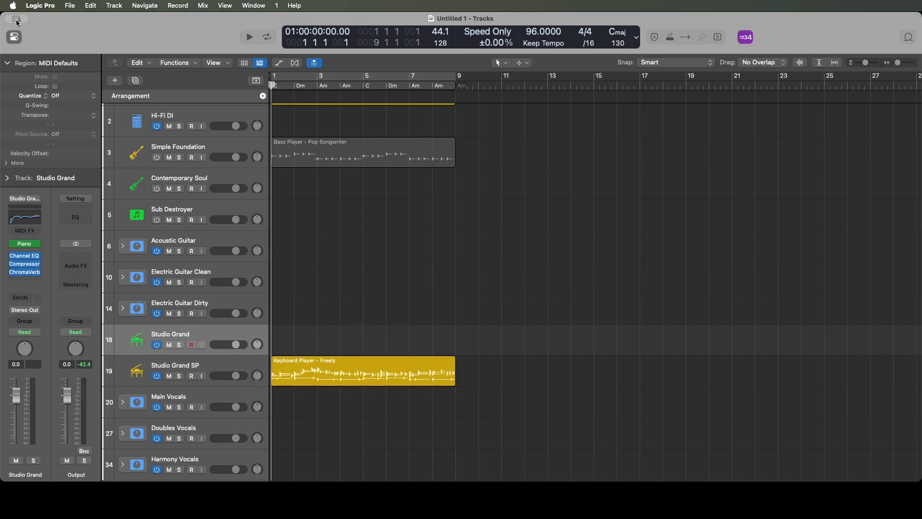
key(Up)
key(Up)
key(Up)
key(Up)
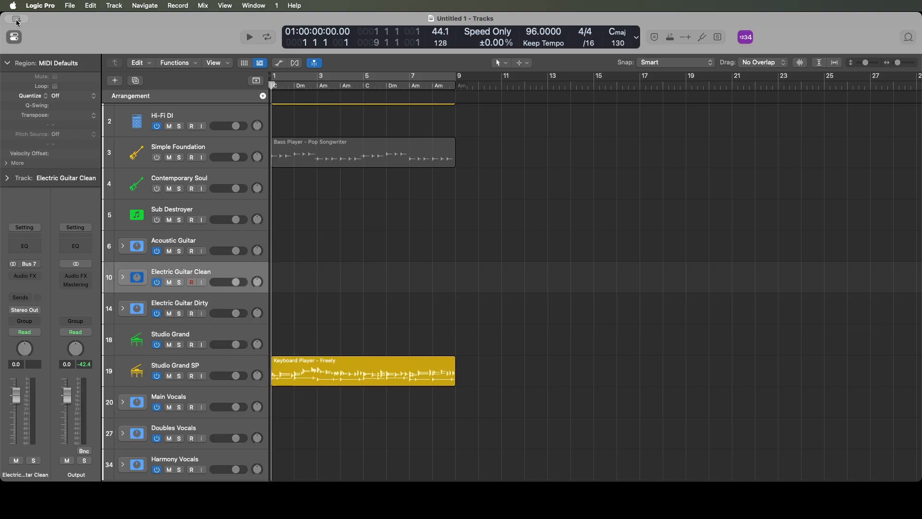